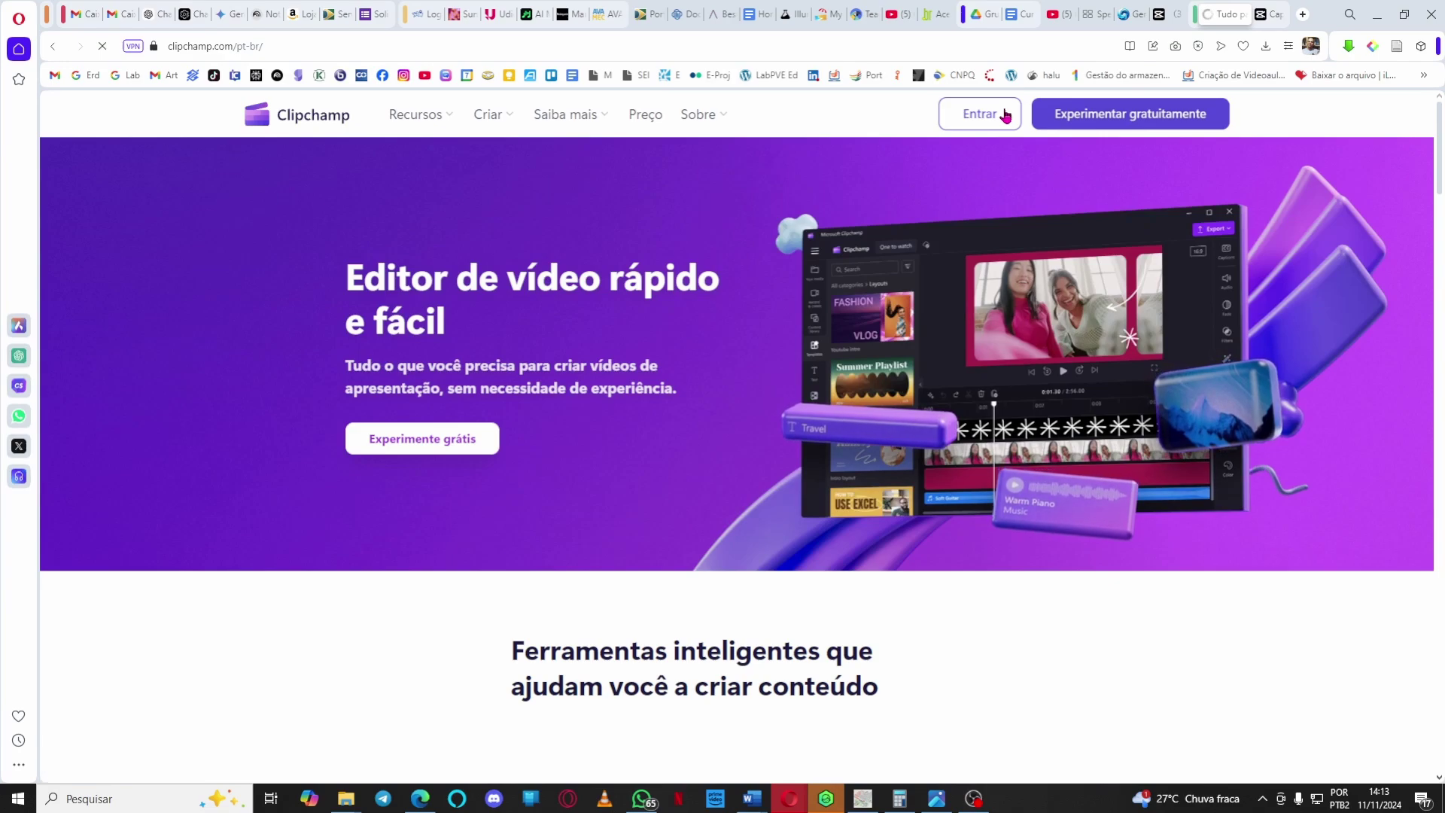
Sign in to Clipchamp and start a blank video from scratch.
{"action": "left_click", "coordinate": [1005, 114]}
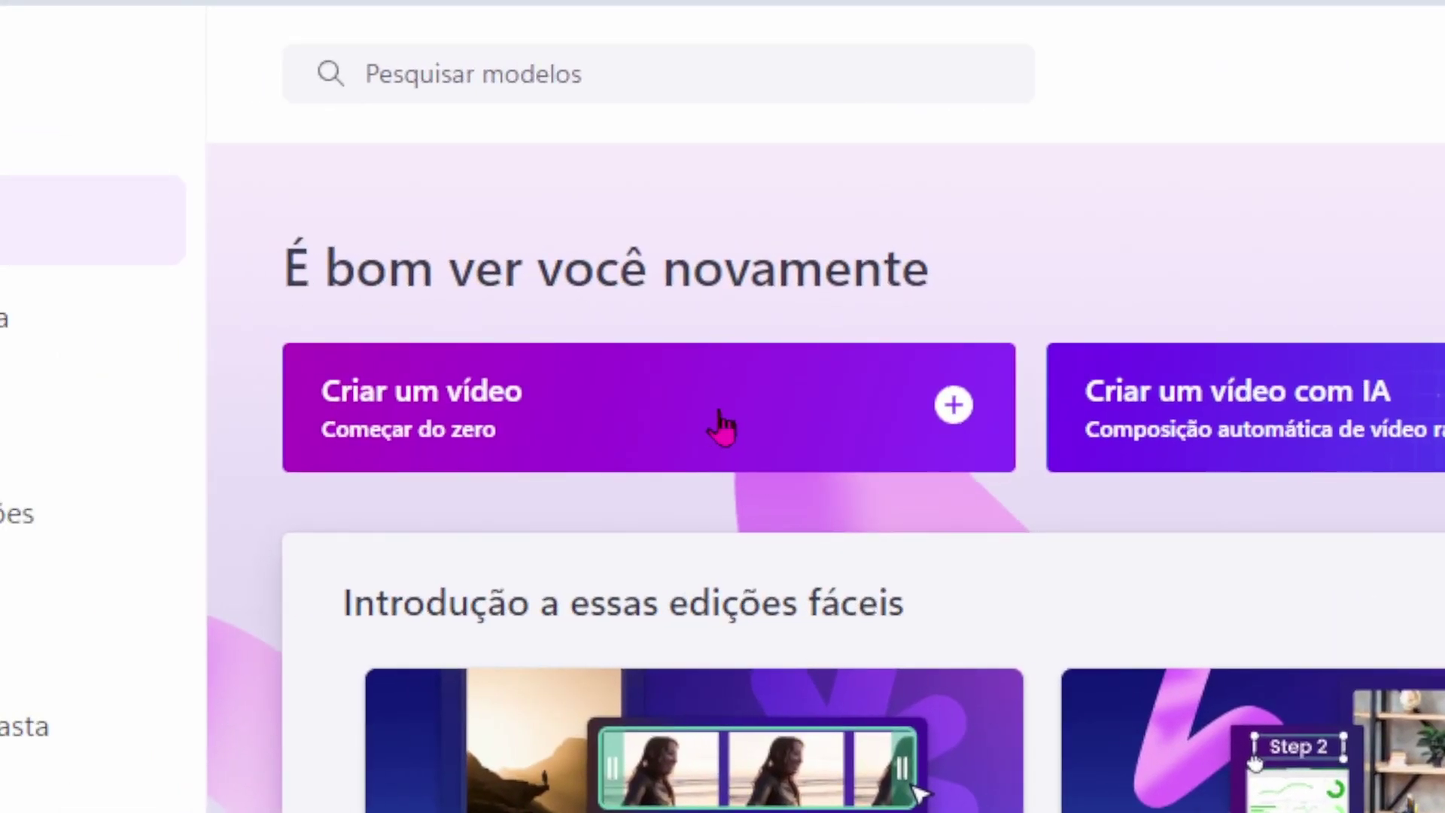
{"action": "left_click", "coordinate": [720, 414]}
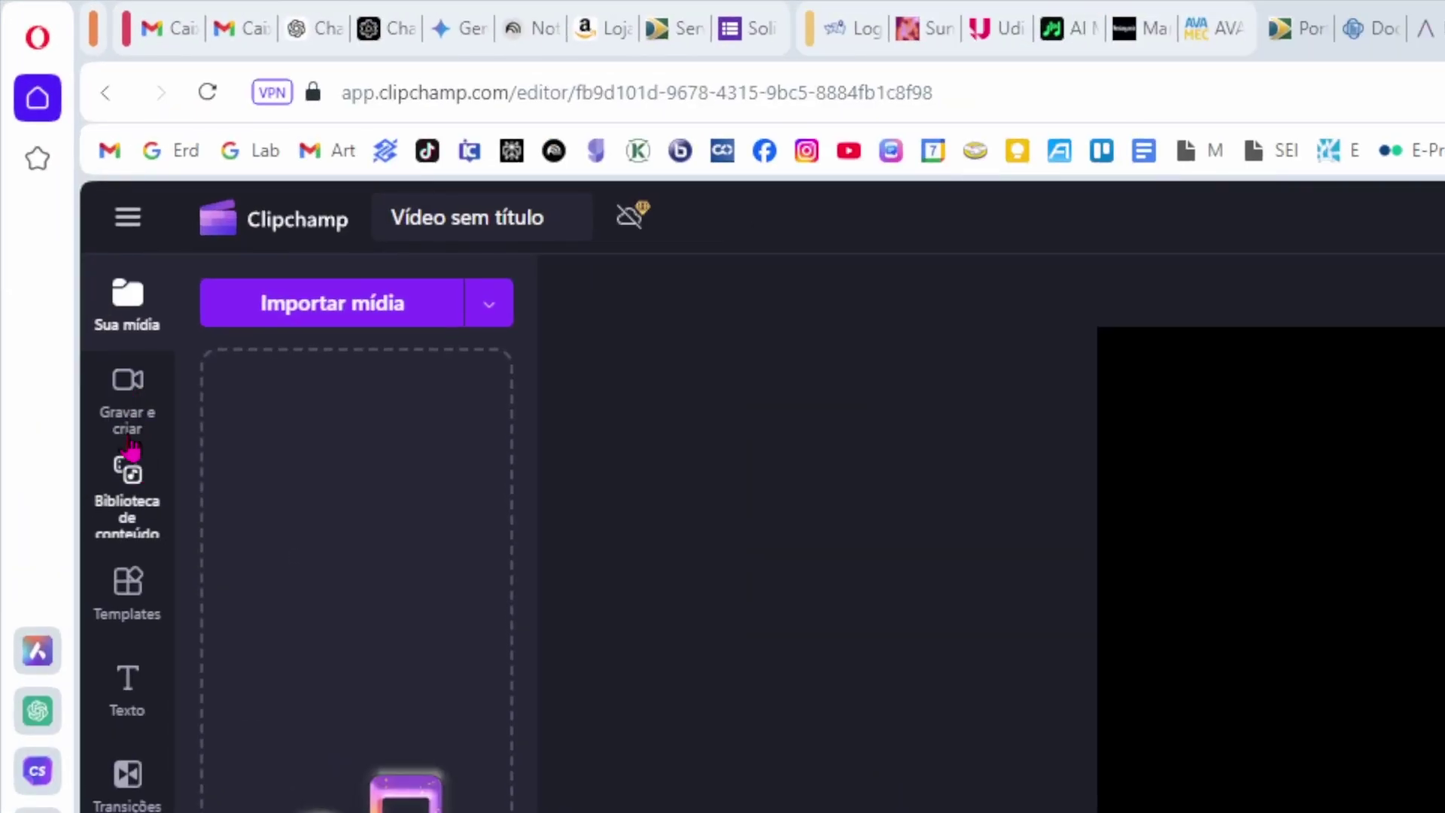
Add a text-to-speech clip from 'Gravar e criar' and place the cursor in its empty Texto box.
{"action": "left_click", "coordinate": [126, 384]}
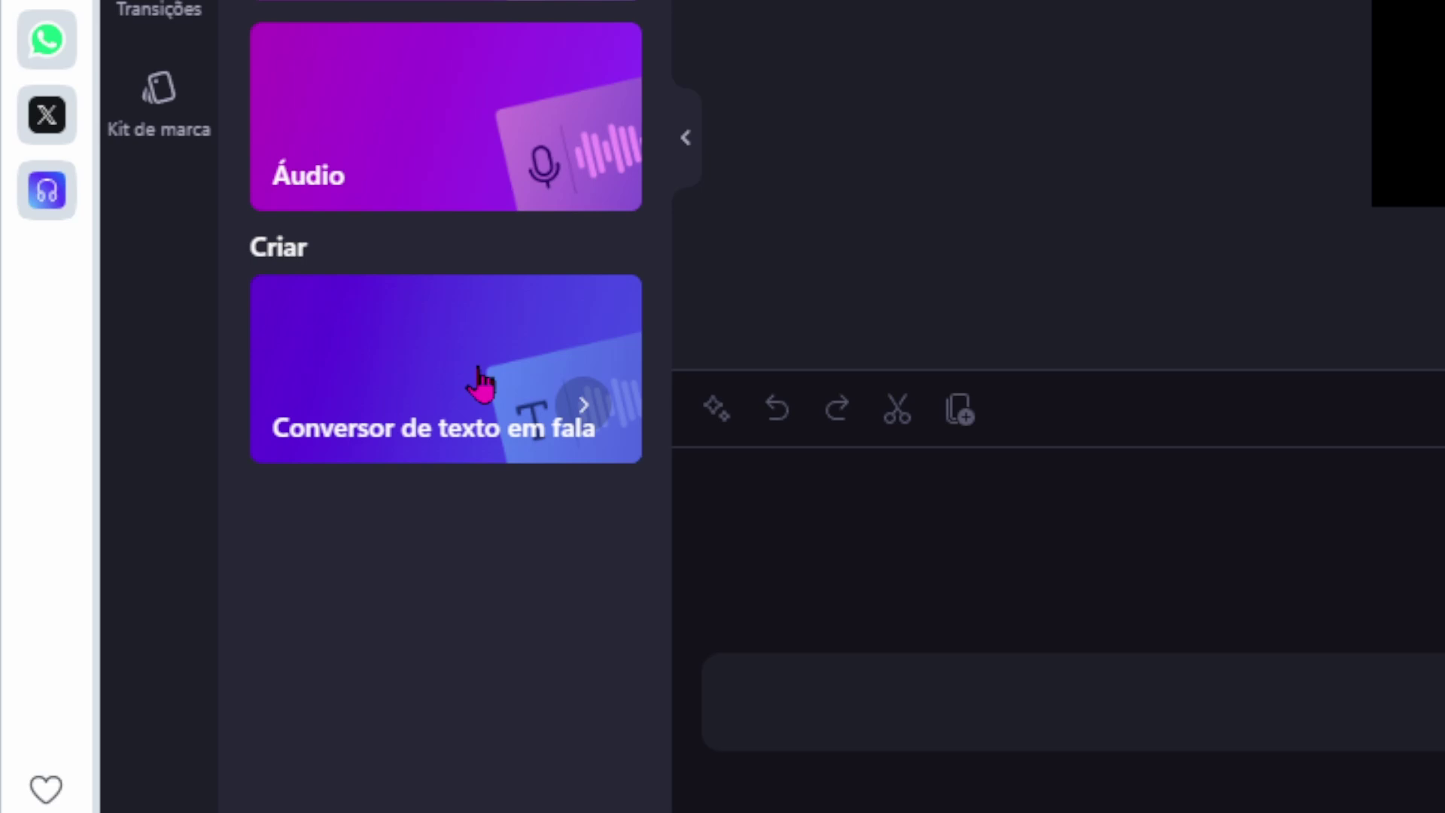
{"action": "left_click", "coordinate": [480, 383]}
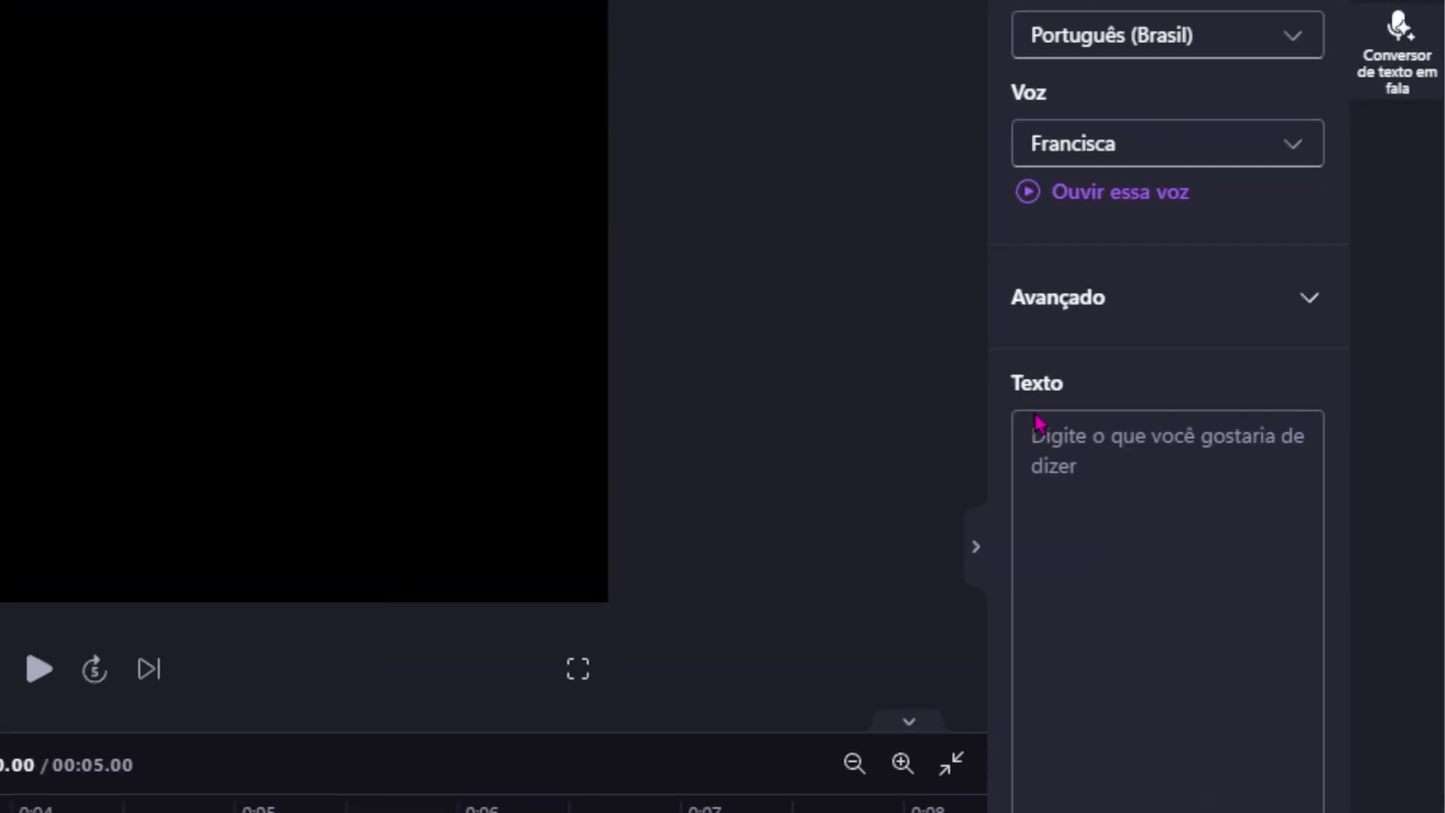
{"action": "left_click", "coordinate": [1039, 425]}
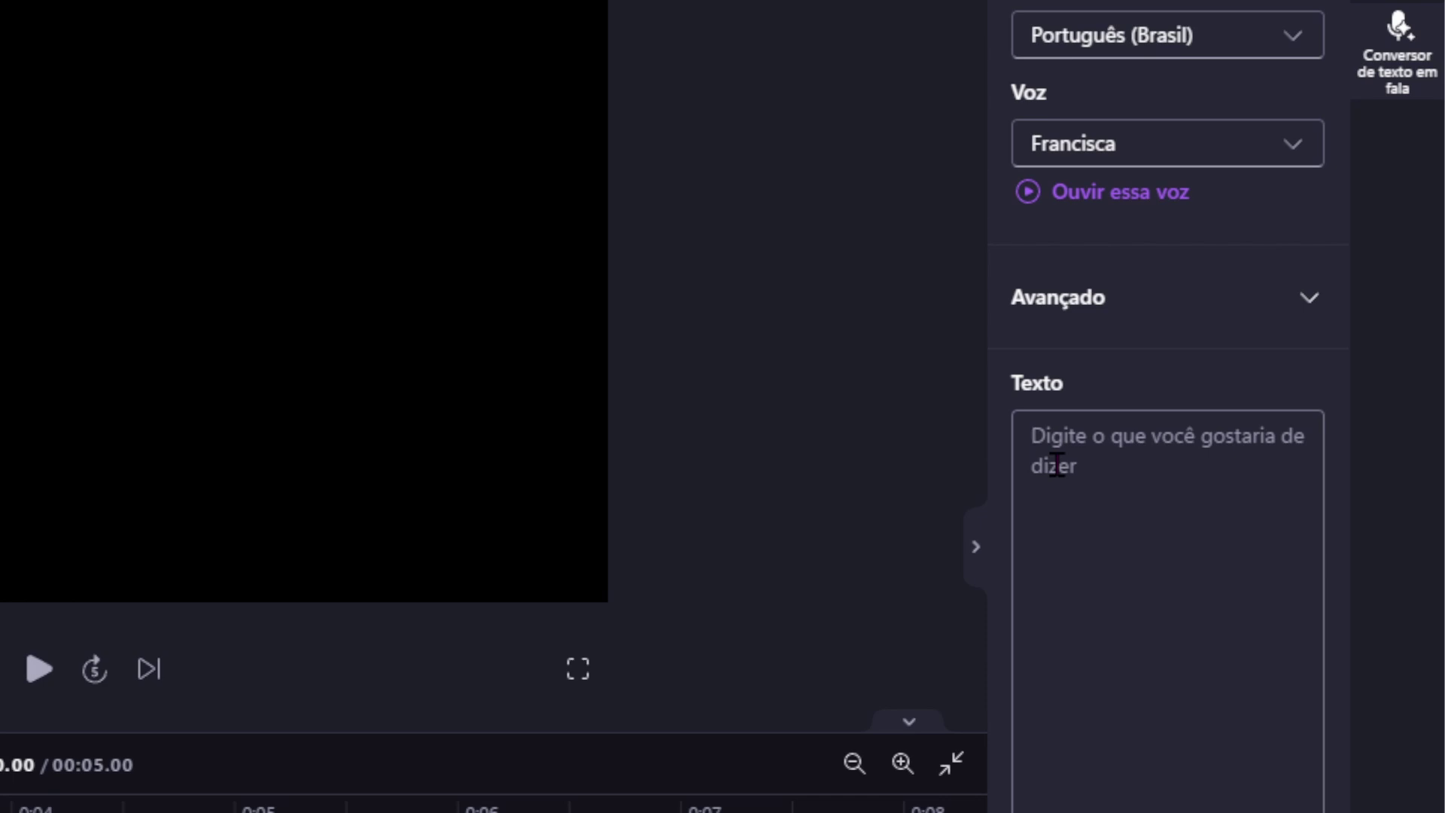
Paste the Portuguese script beginning 'Vivemos em um mundo cheio de imagens.' into the Texto box.
{"action": "key", "text": "ctrl+v"}
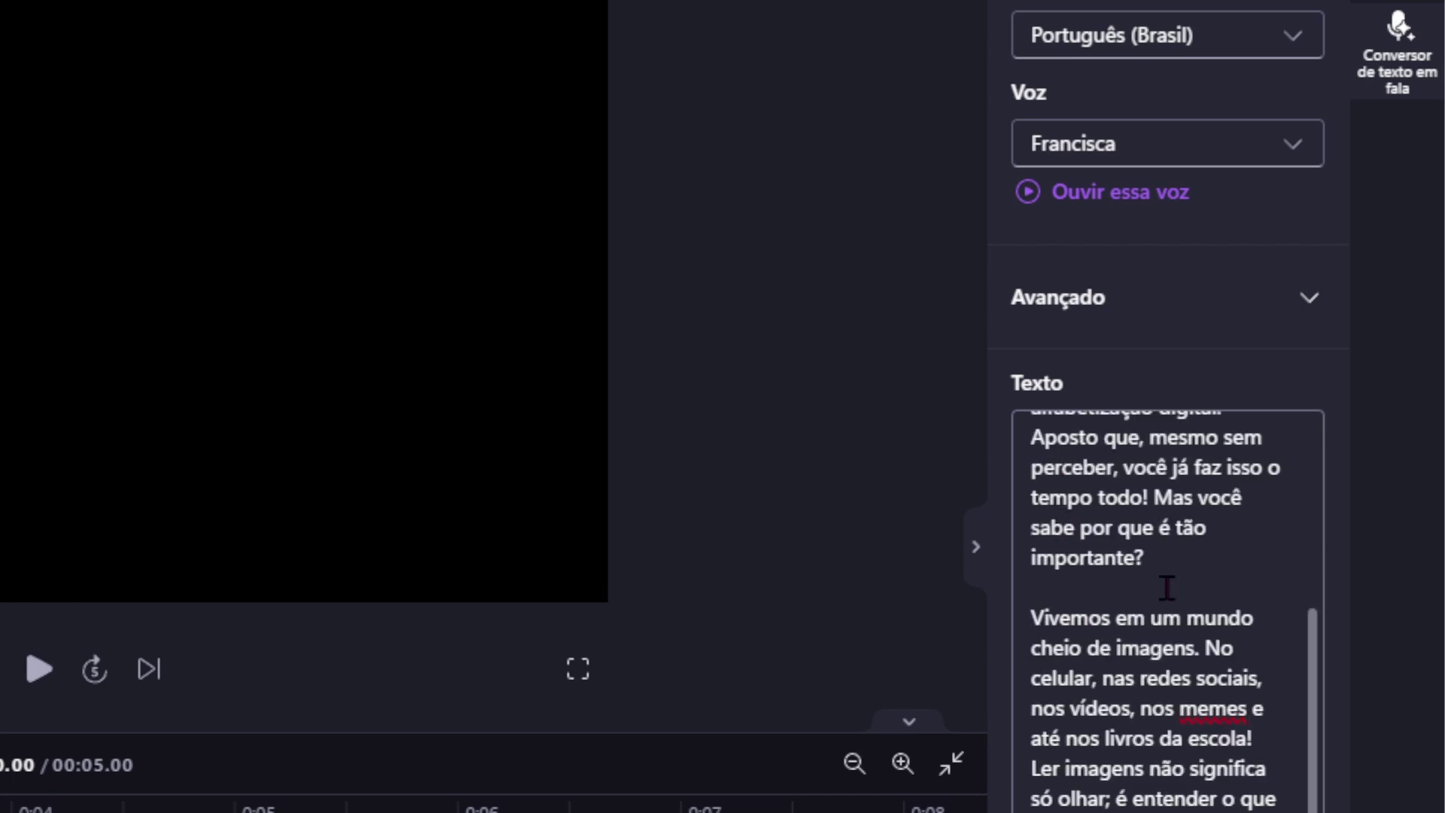
{"action": "scroll", "coordinate": [1228, 623], "scroll_direction": "up", "scroll_amount": 5}
{"action": "scroll", "coordinate": [1228, 621], "scroll_direction": "down", "scroll_amount": 4}
{"action": "scroll", "coordinate": [1228, 621], "scroll_direction": "down", "scroll_amount": 1}
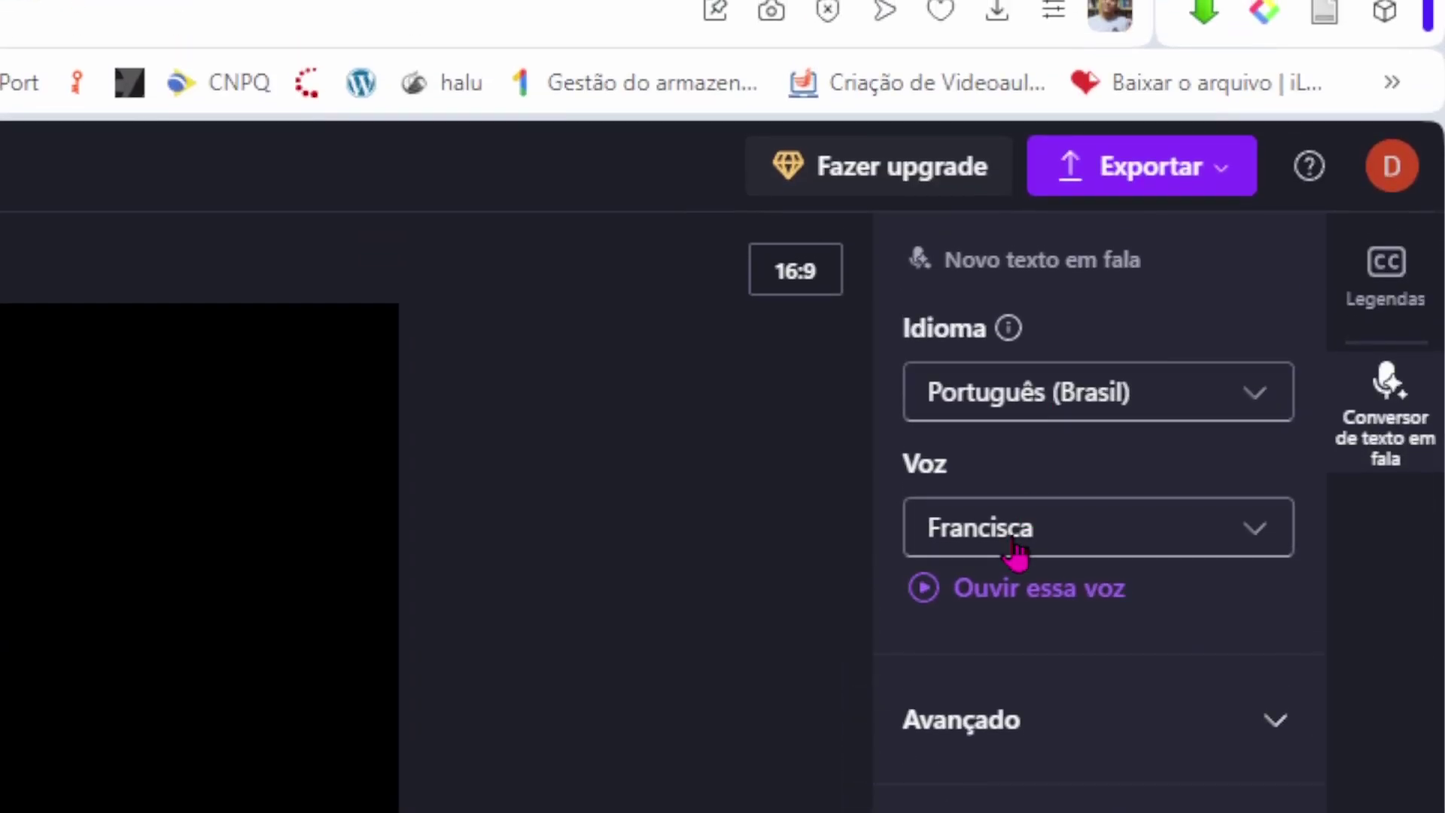
Confirm the narration language stays Português (Brasil) and the voice stays Francisca.
{"action": "left_click", "coordinate": [1051, 410]}
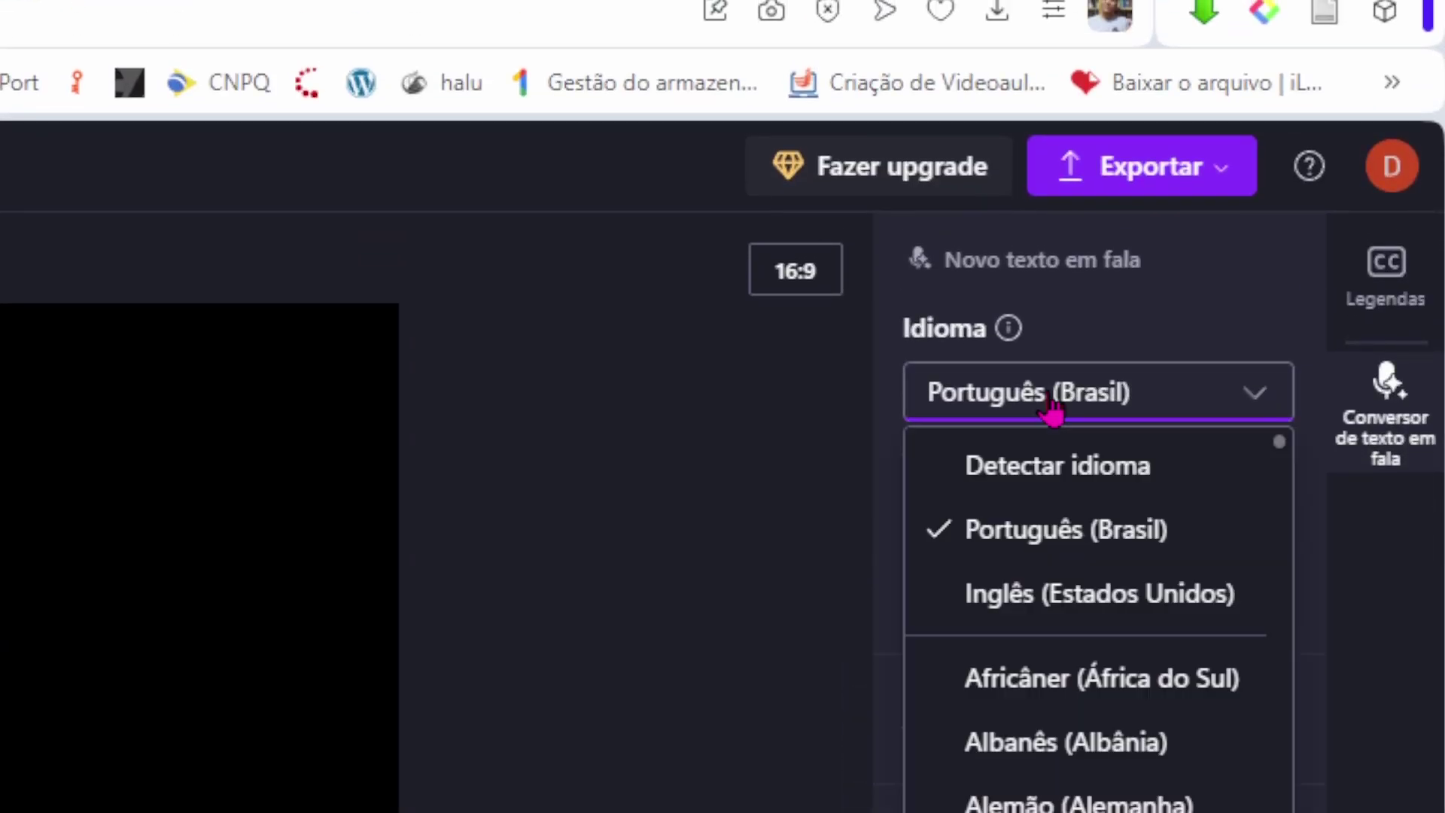
{"action": "left_click", "coordinate": [1049, 403]}
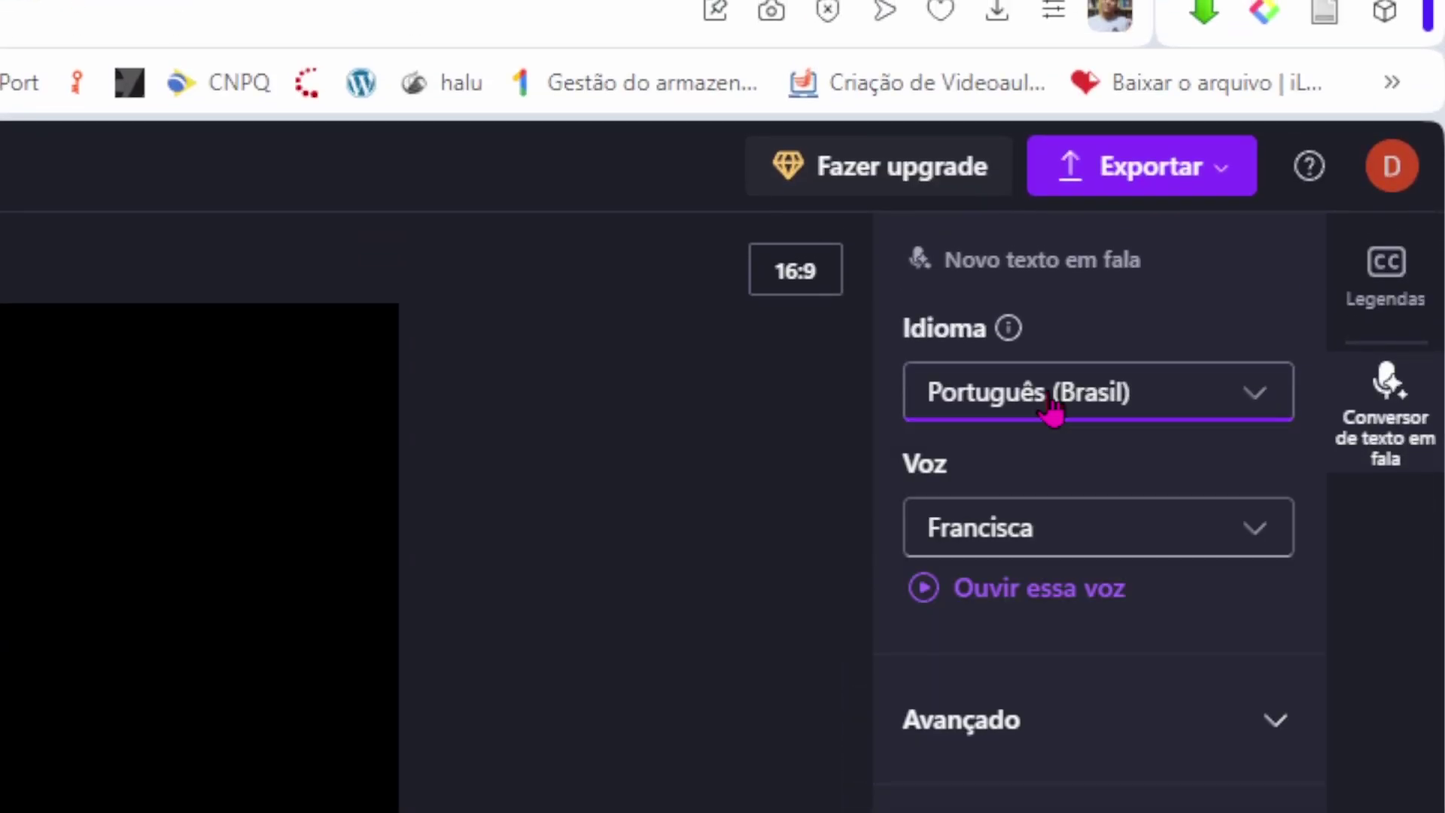
{"action": "left_click", "coordinate": [972, 544]}
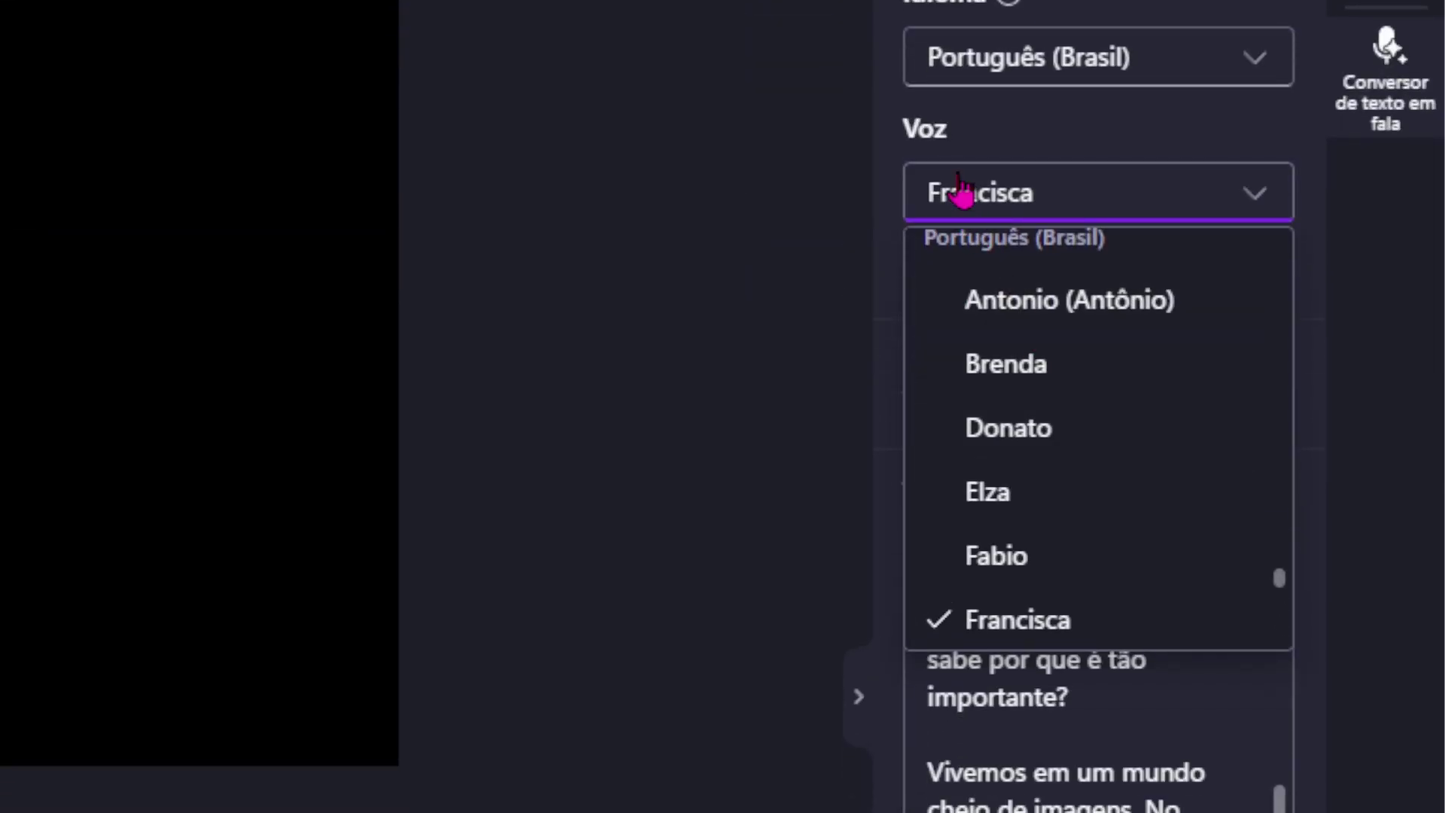
{"action": "left_click", "coordinate": [964, 194]}
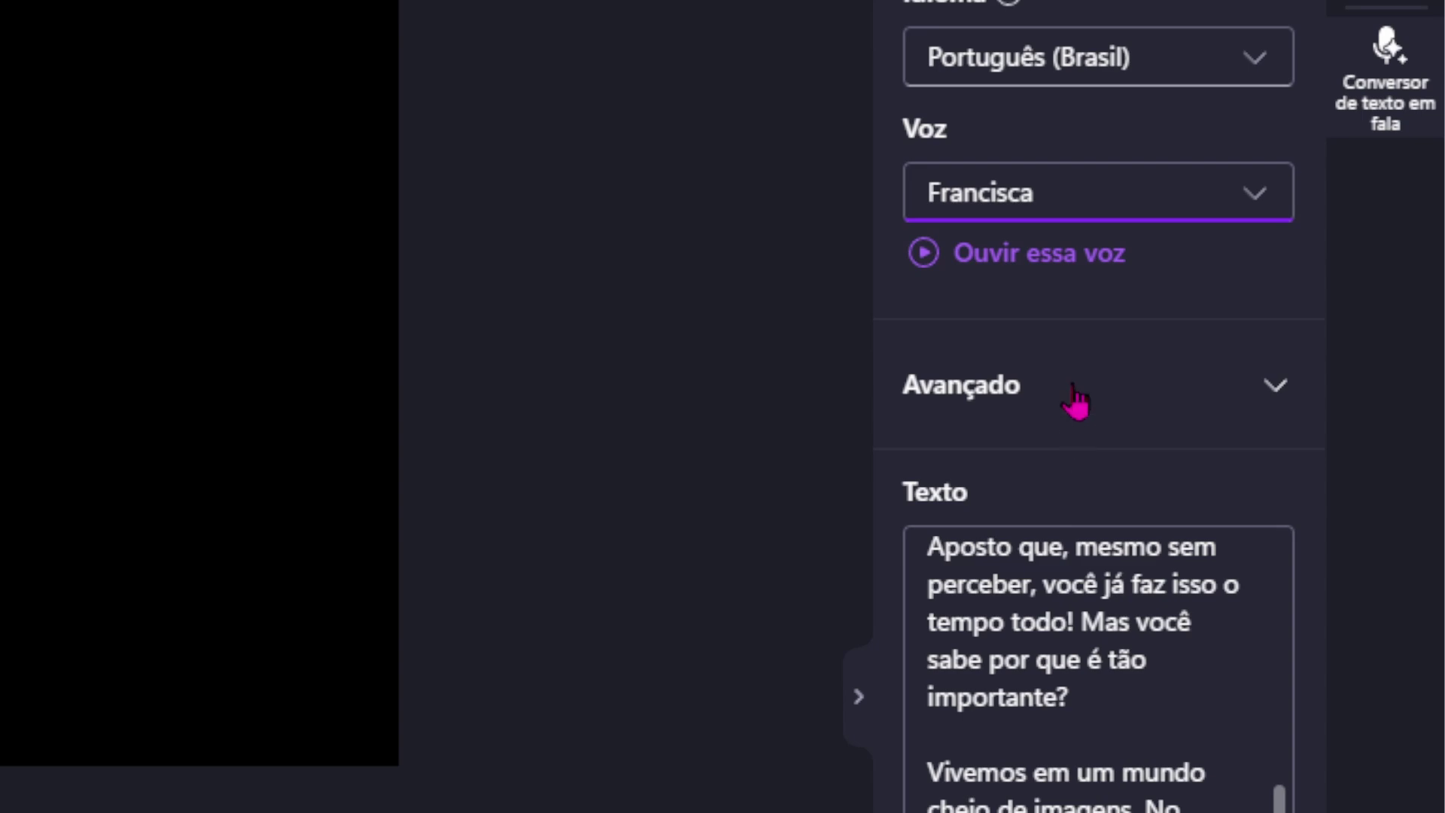
Check the Avançado settings, keeping Padrão vocal tone and Neutra emotion.
{"action": "left_click", "coordinate": [1275, 388]}
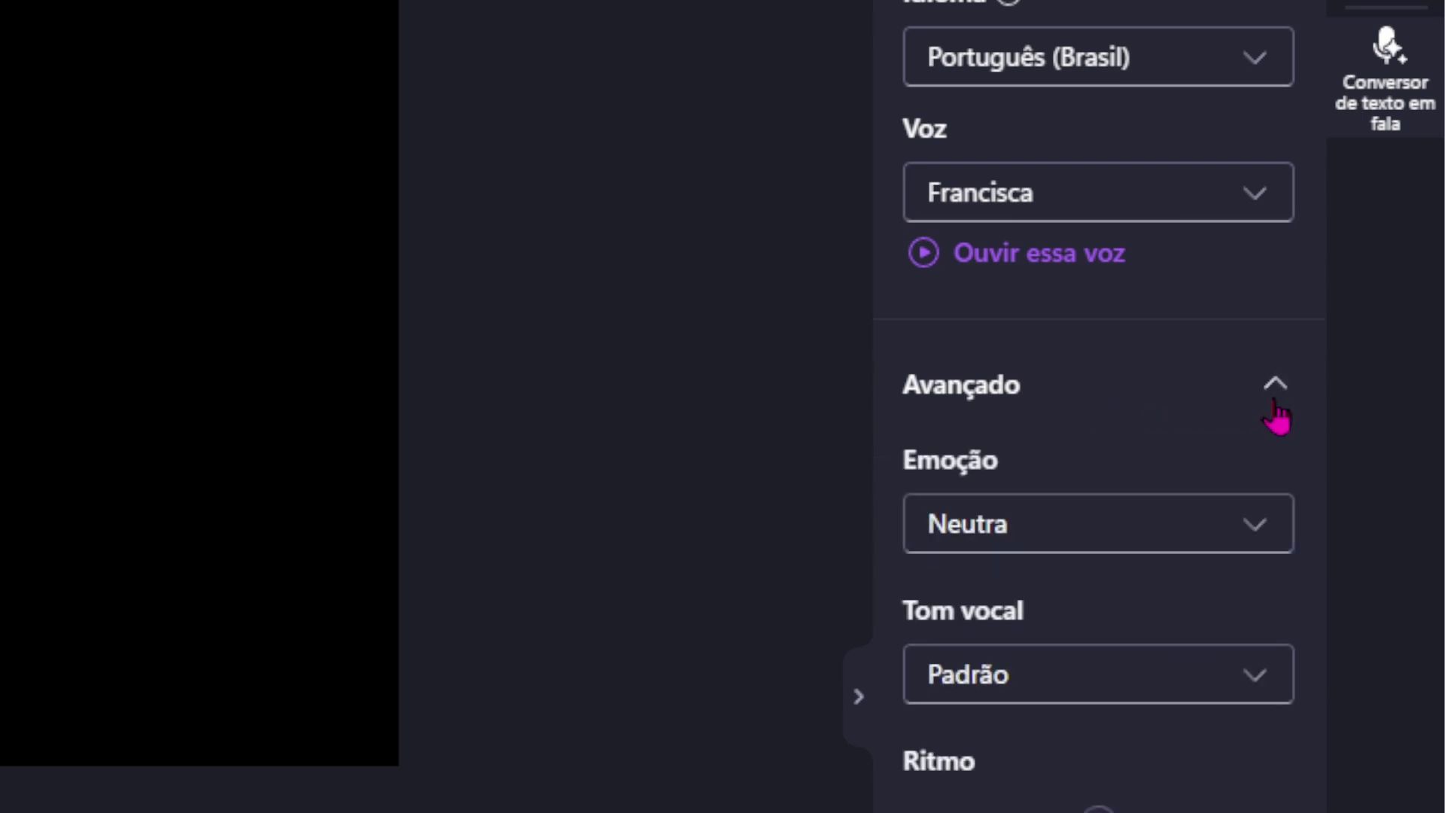
{"action": "left_click", "coordinate": [1264, 681]}
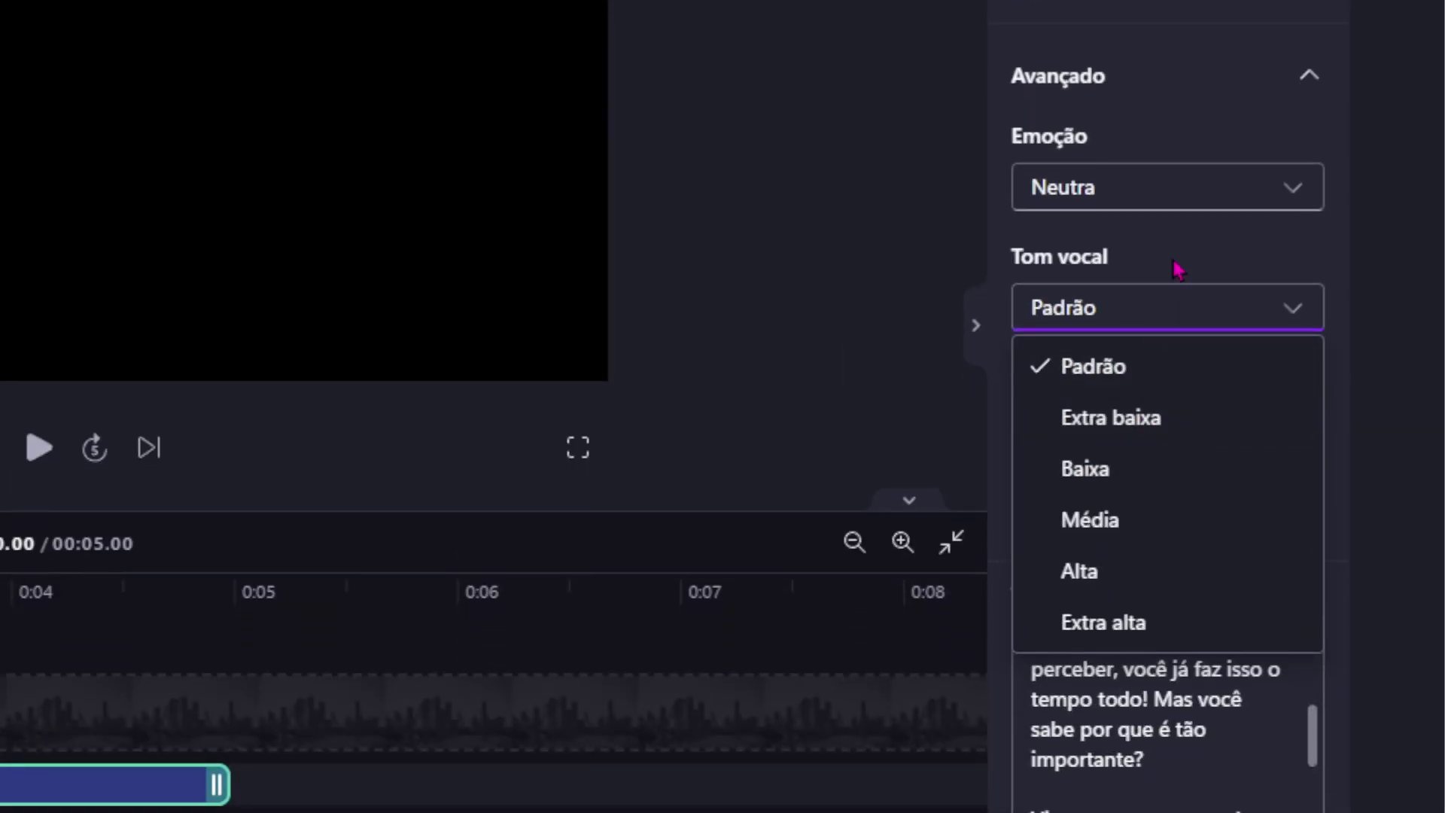
{"action": "left_click", "coordinate": [1199, 330]}
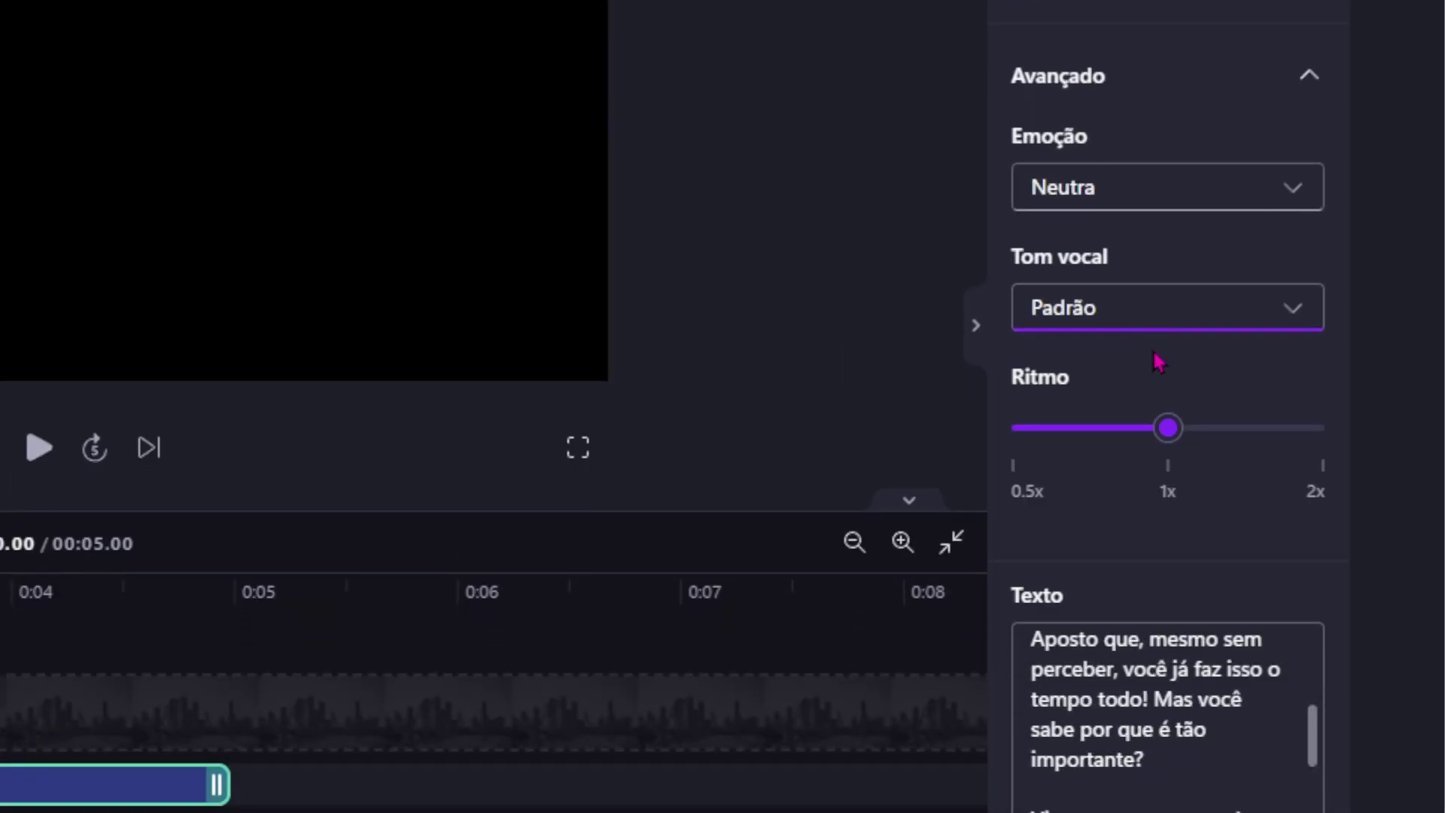
{"action": "left_click", "coordinate": [1308, 321]}
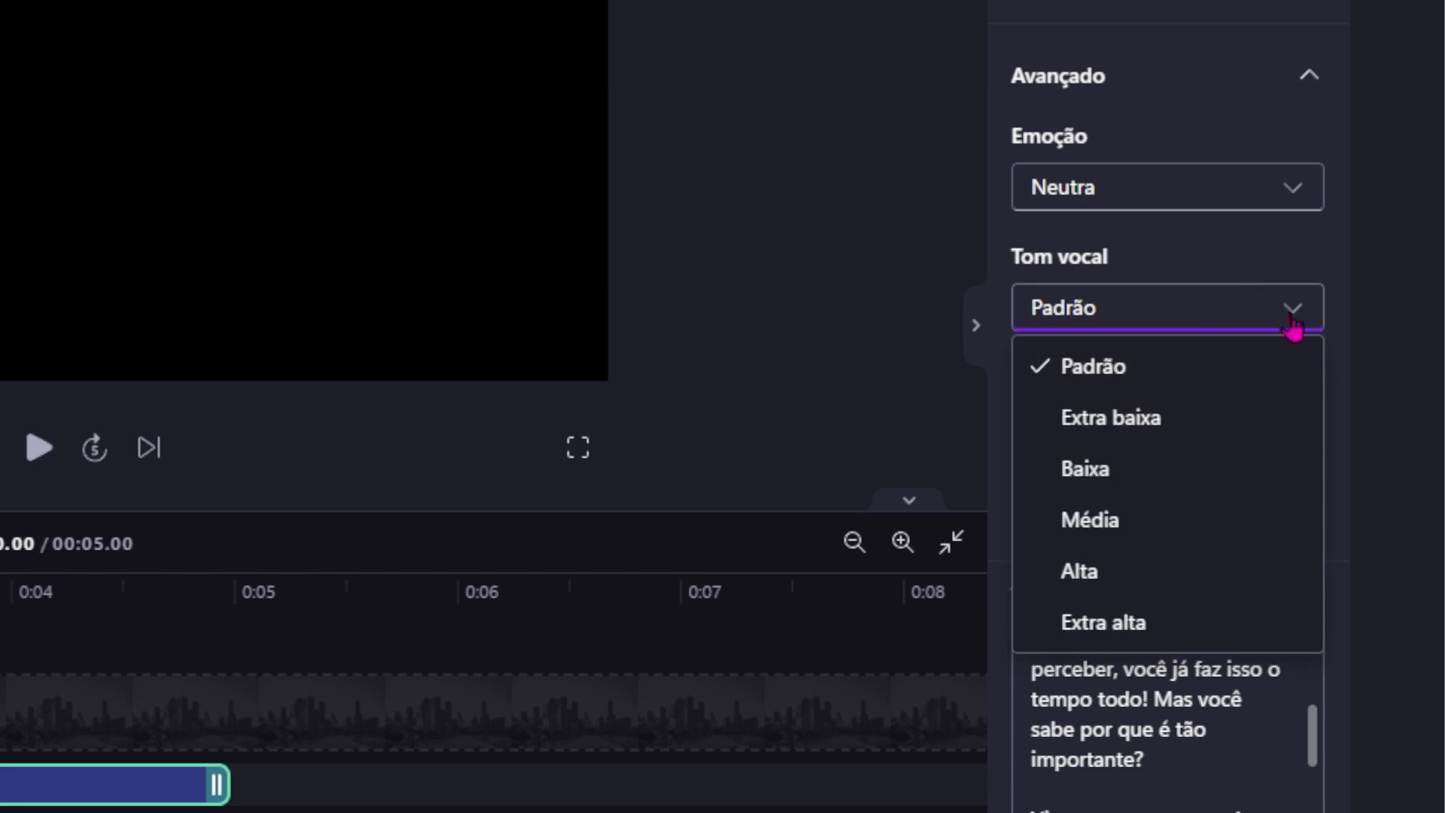
{"action": "left_click", "coordinate": [1293, 201]}
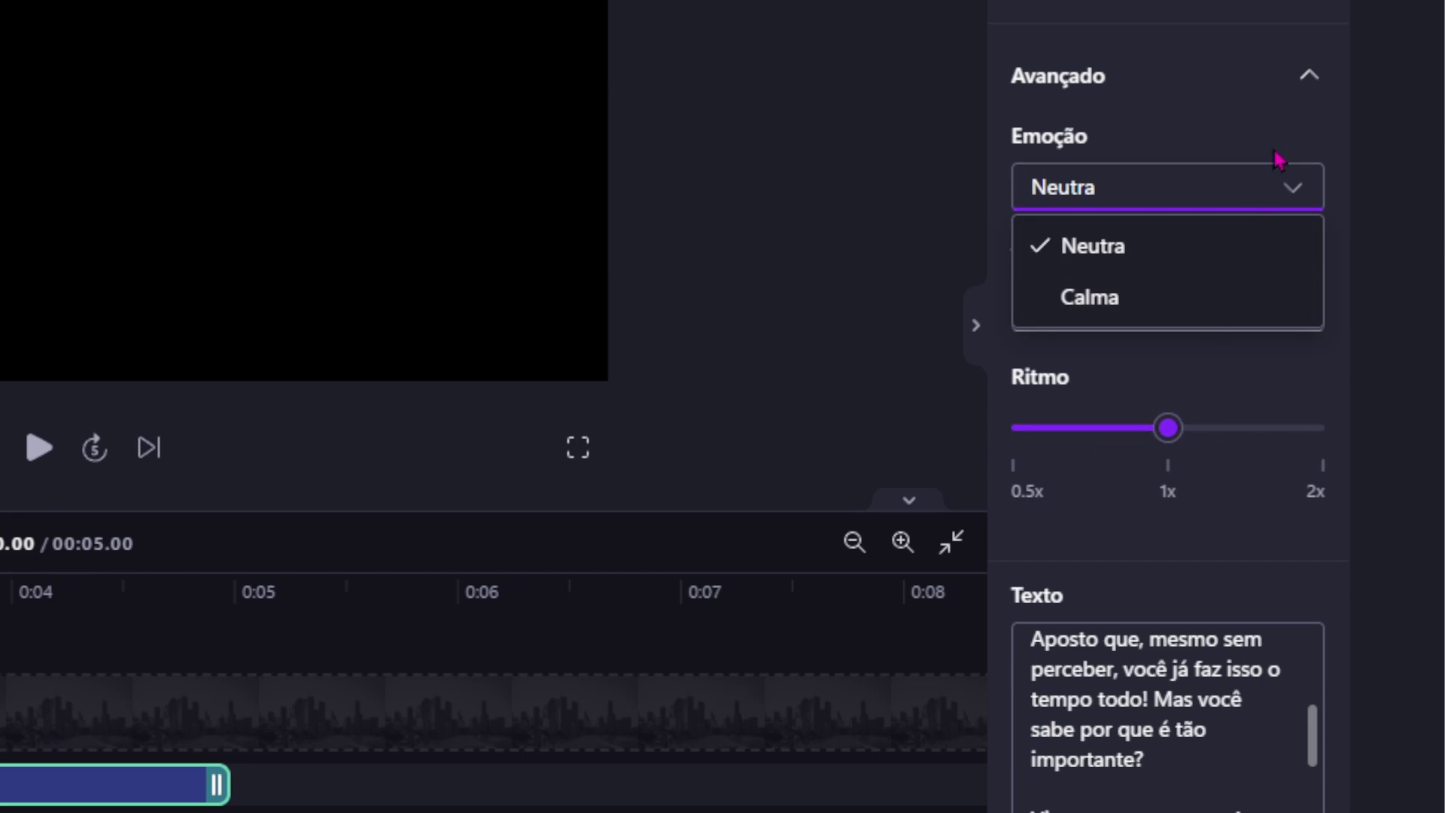
{"action": "left_click", "coordinate": [1295, 194]}
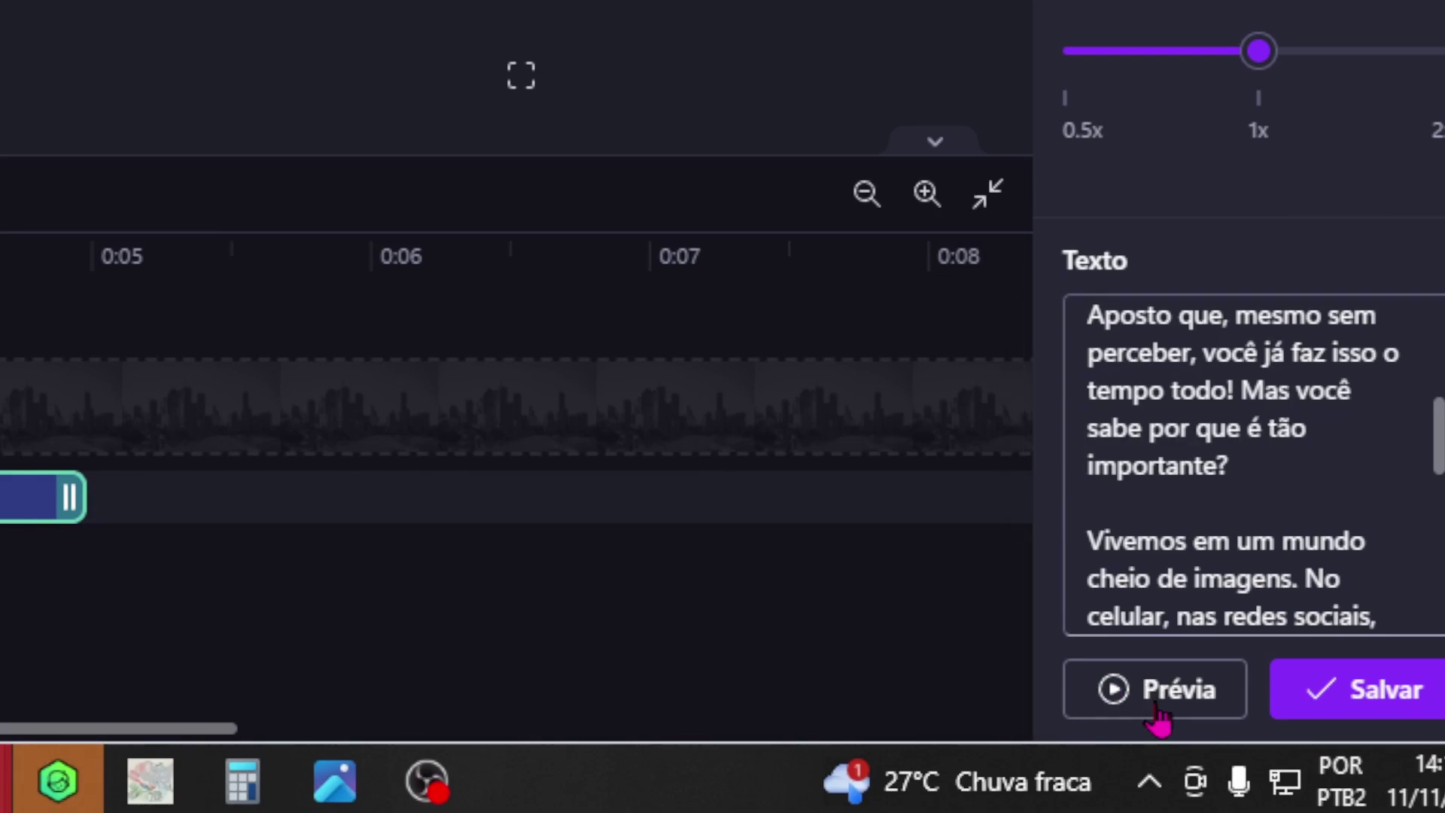
{"action": "left_click", "coordinate": [1137, 688]}
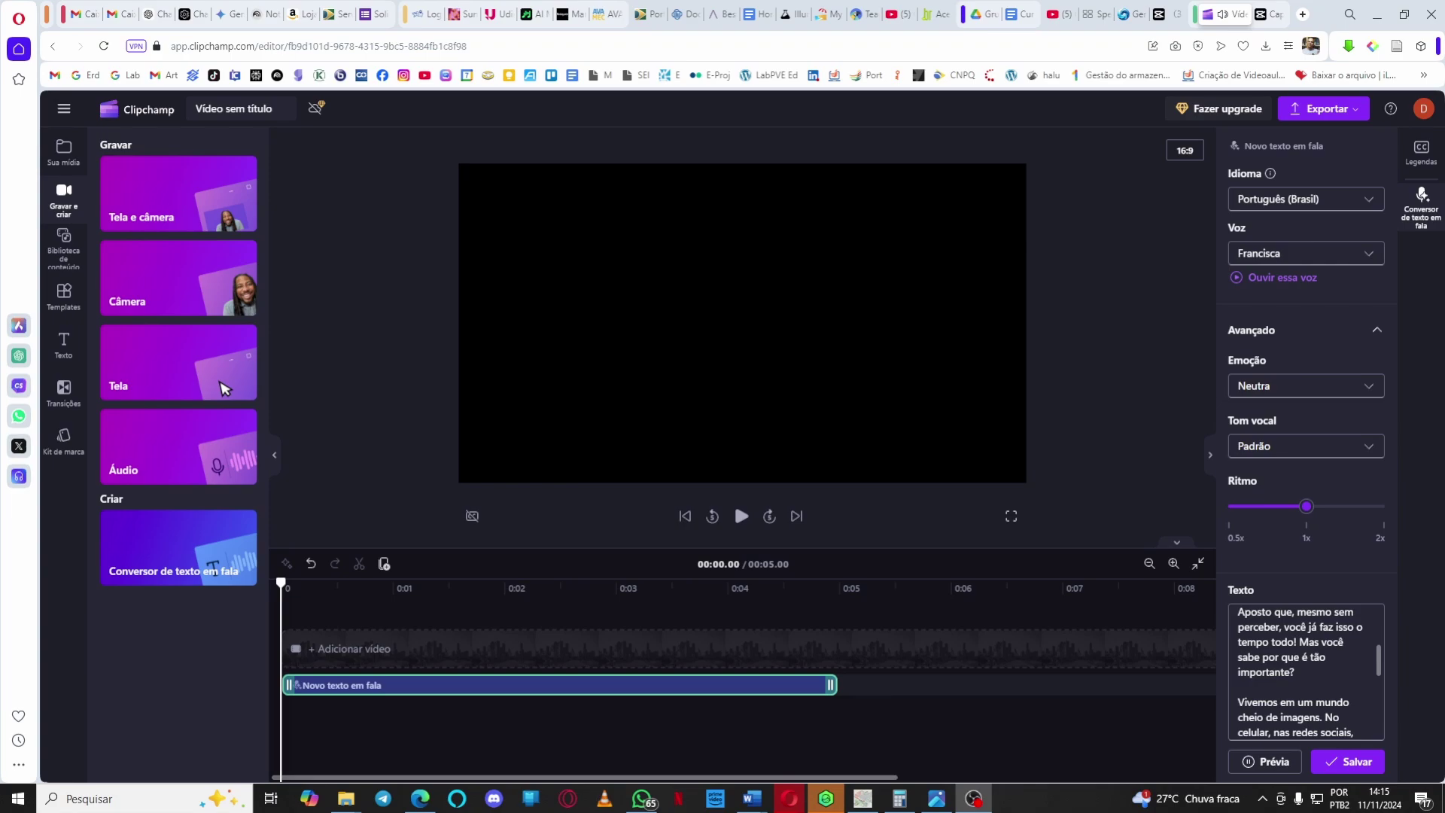
{"action": "left_click", "coordinate": [1271, 766]}
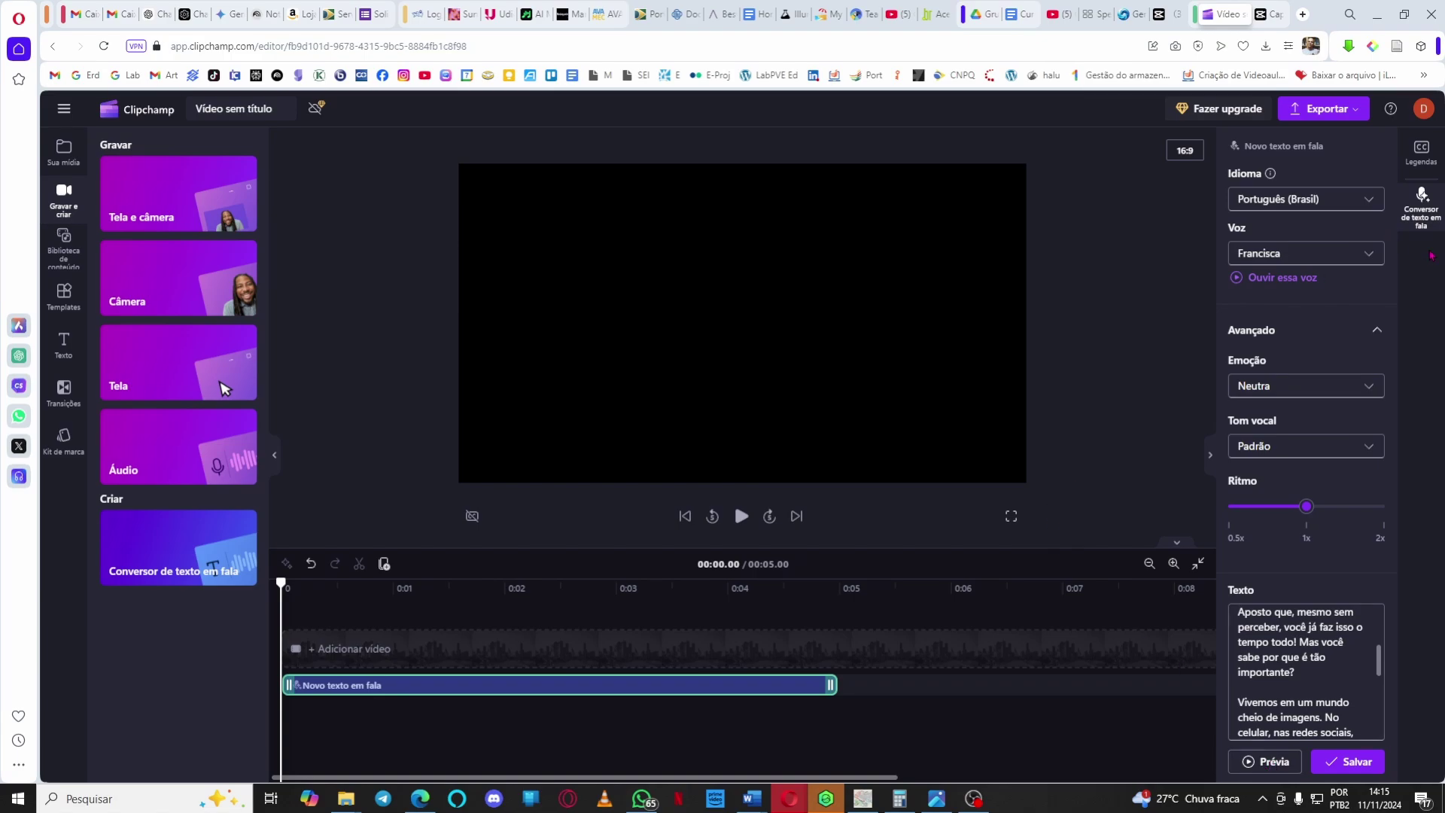
Try the Fabio voice and preview the narration.
{"action": "left_click", "coordinate": [1374, 253]}
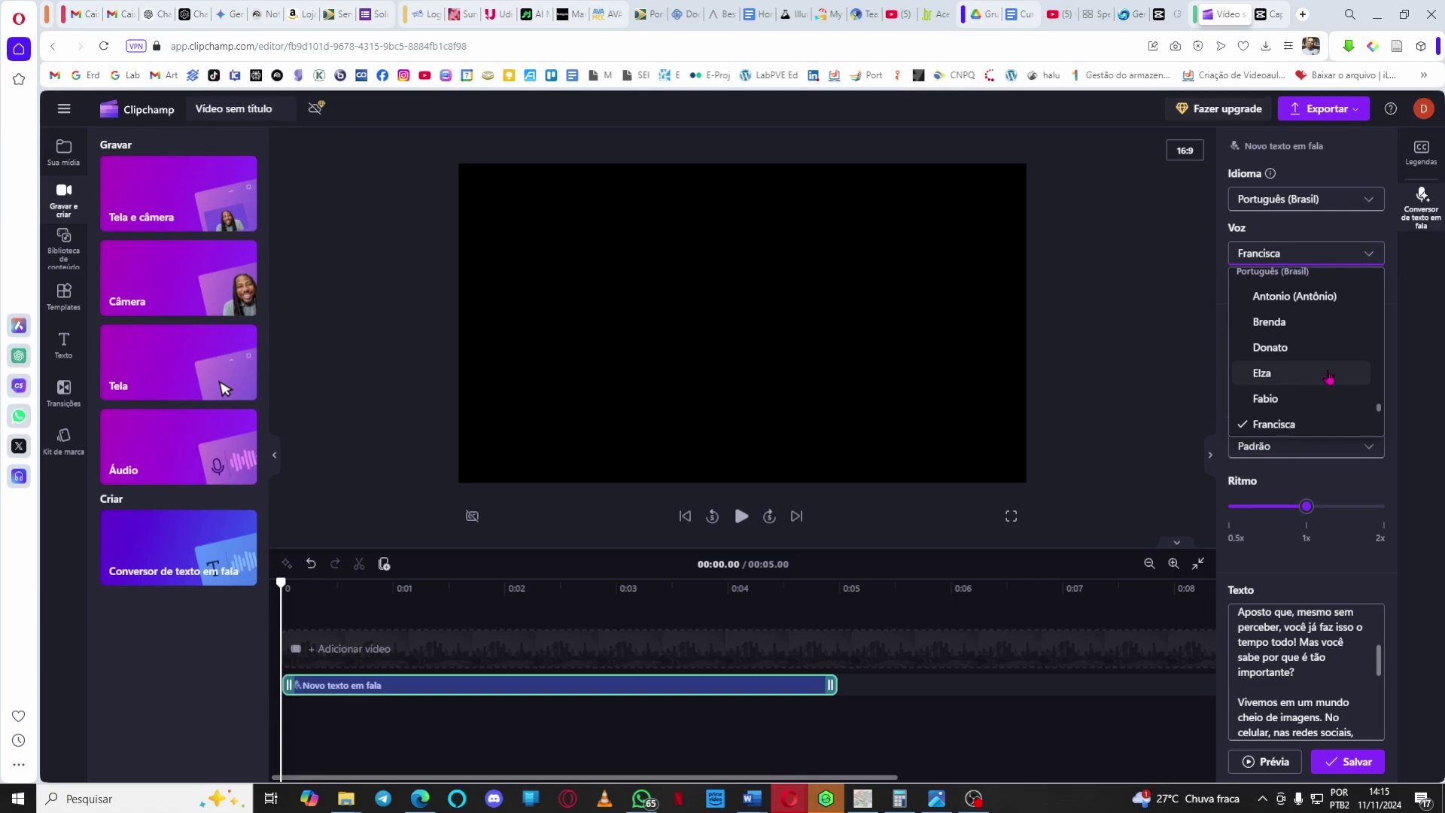
{"action": "left_click", "coordinate": [1329, 399]}
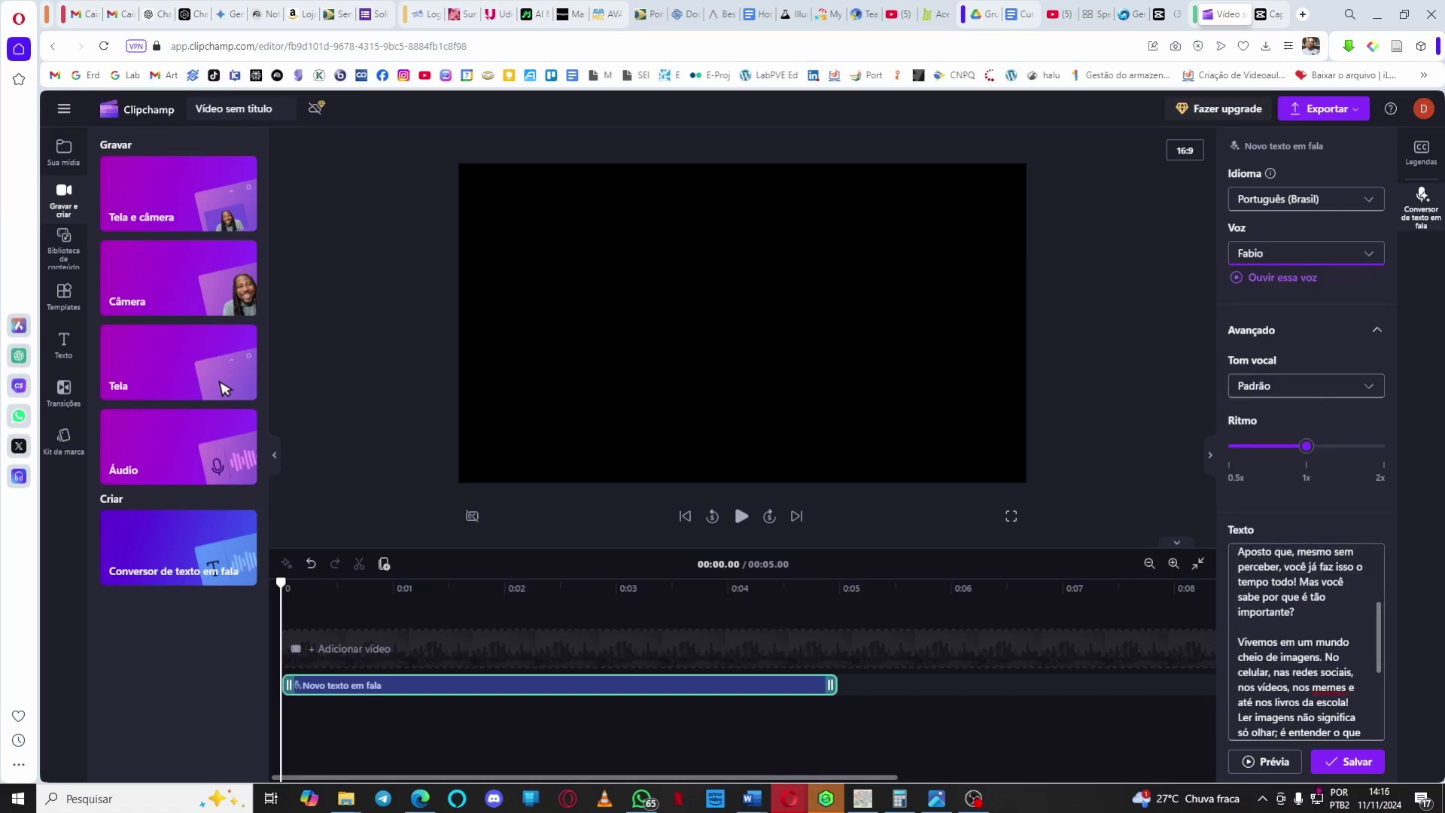
{"action": "left_click", "coordinate": [1263, 760]}
Switch to the Antonio voice, test speeds around 1.3x, then return to 1x.
{"action": "left_click", "coordinate": [1283, 258]}
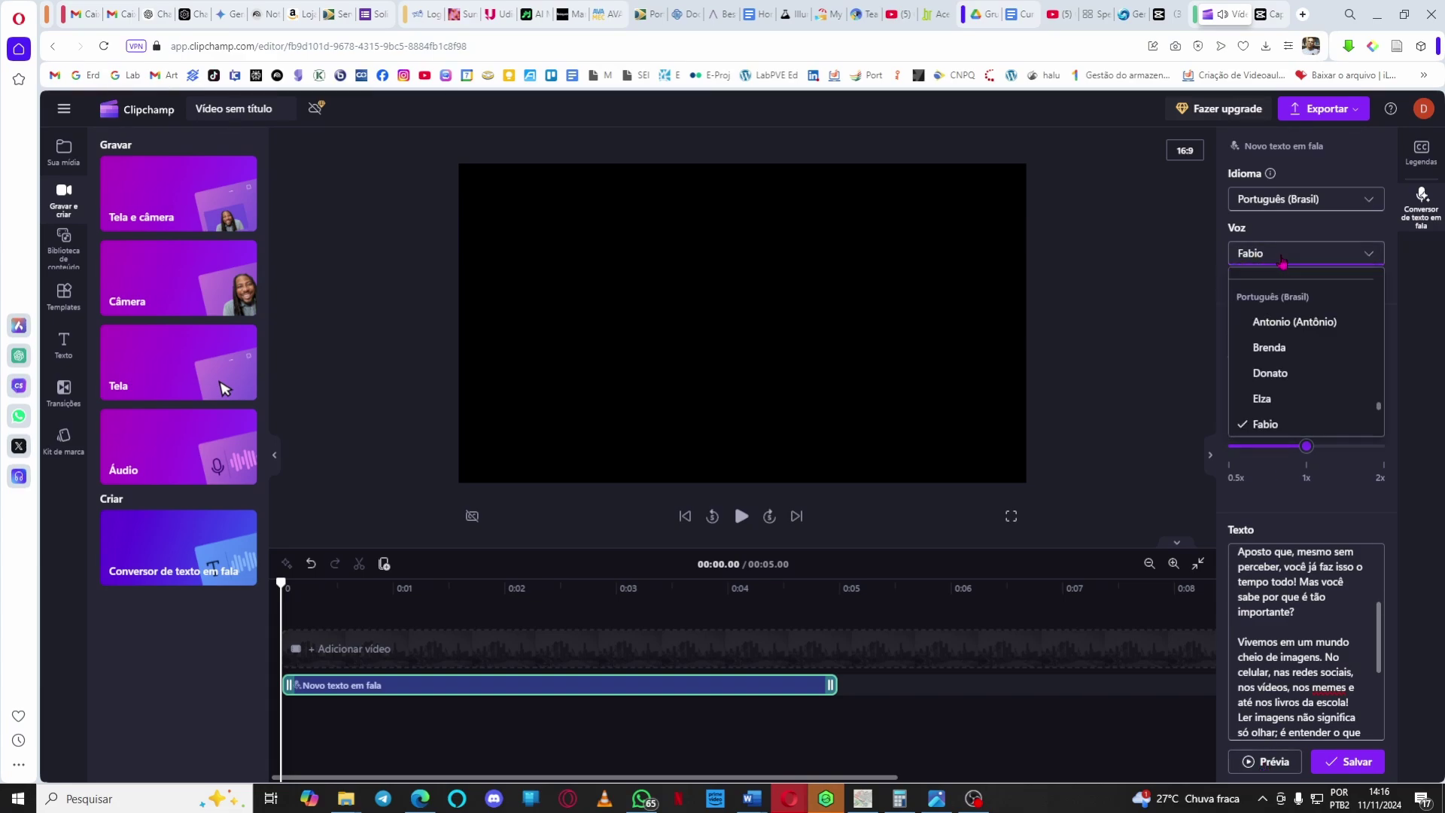
{"action": "left_click", "coordinate": [1342, 325]}
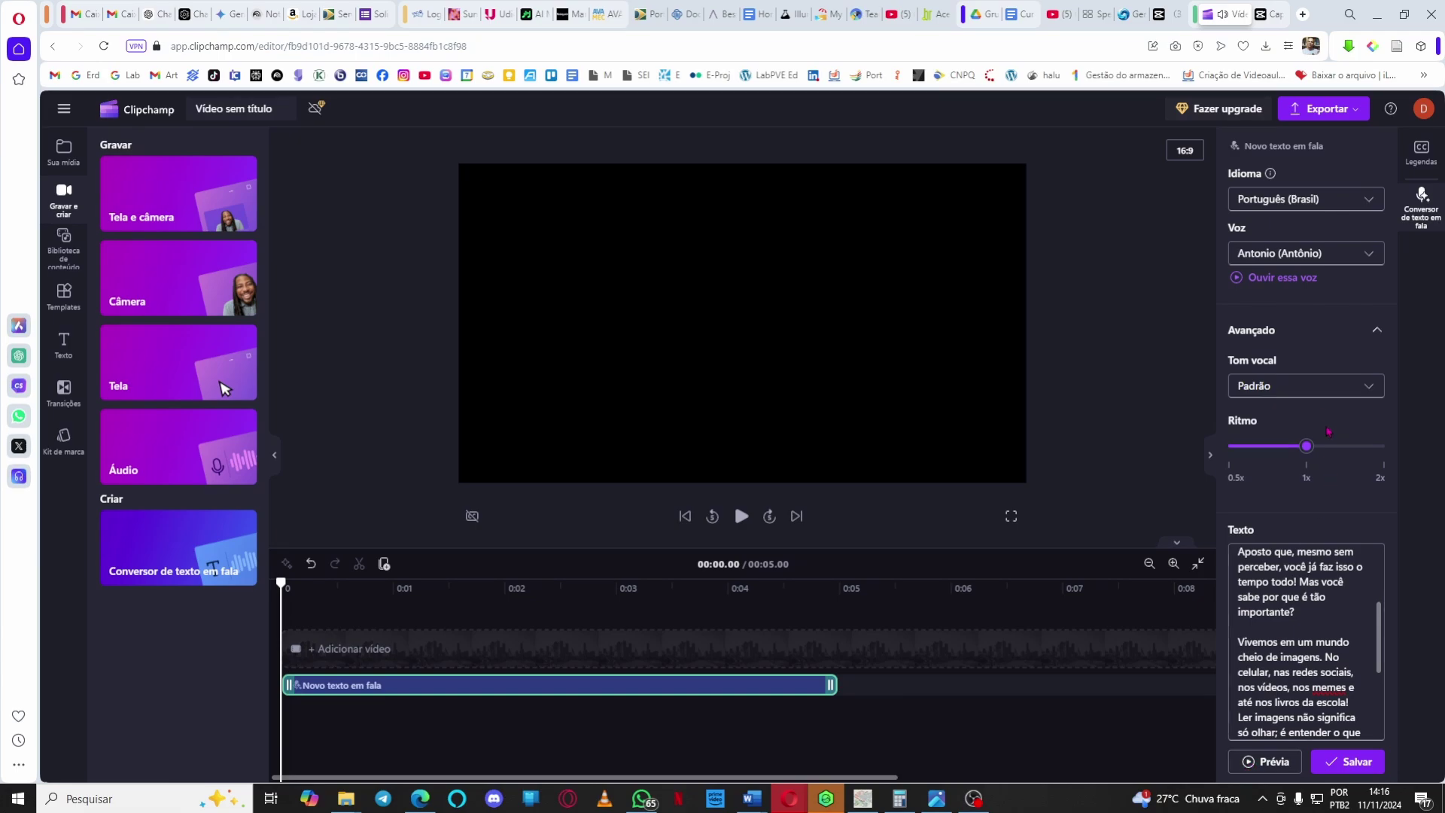
{"action": "left_click_drag", "start_coordinate": [1309, 451], "coordinate": [1330, 447]}
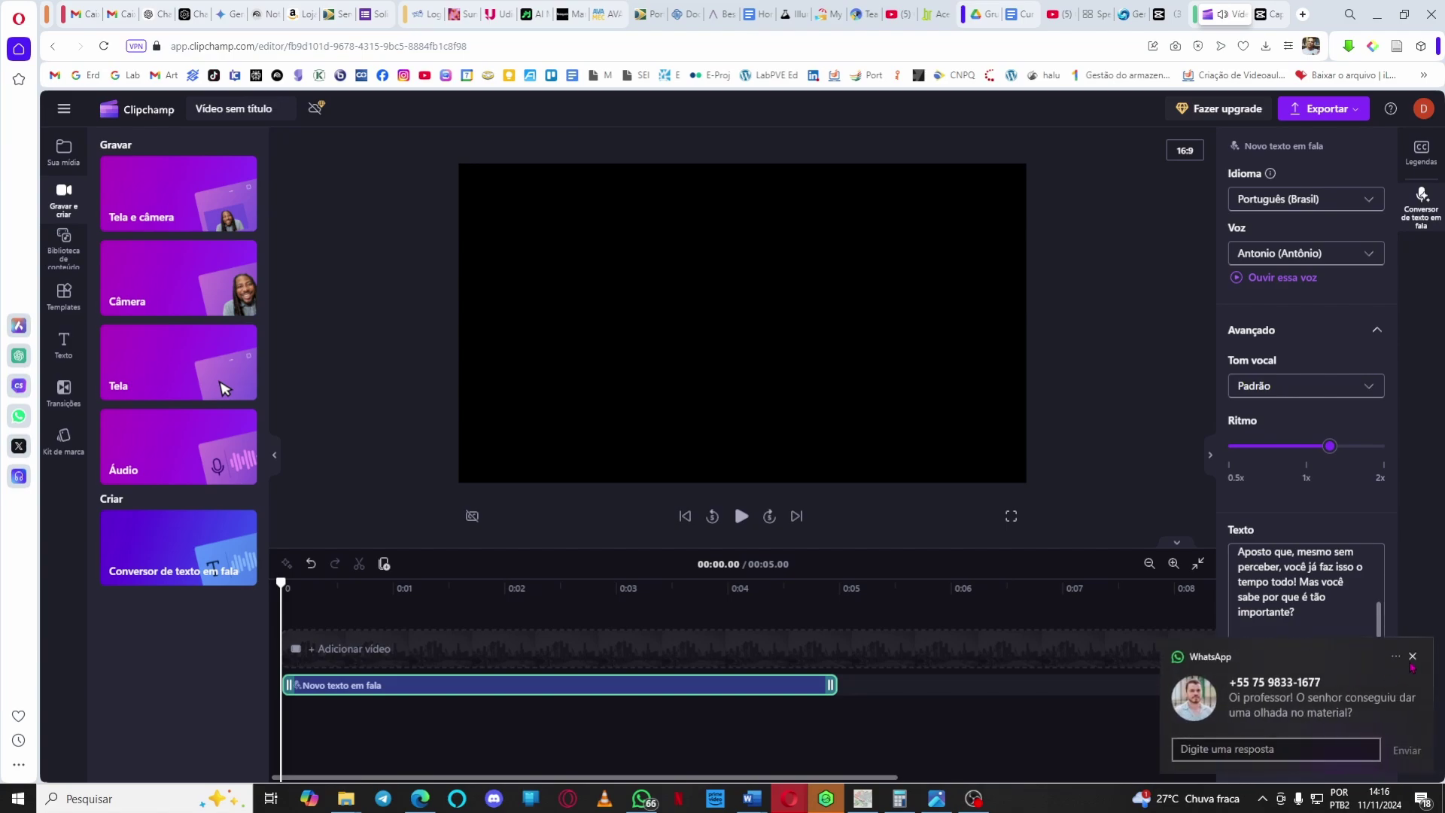
{"action": "left_click", "coordinate": [1414, 659]}
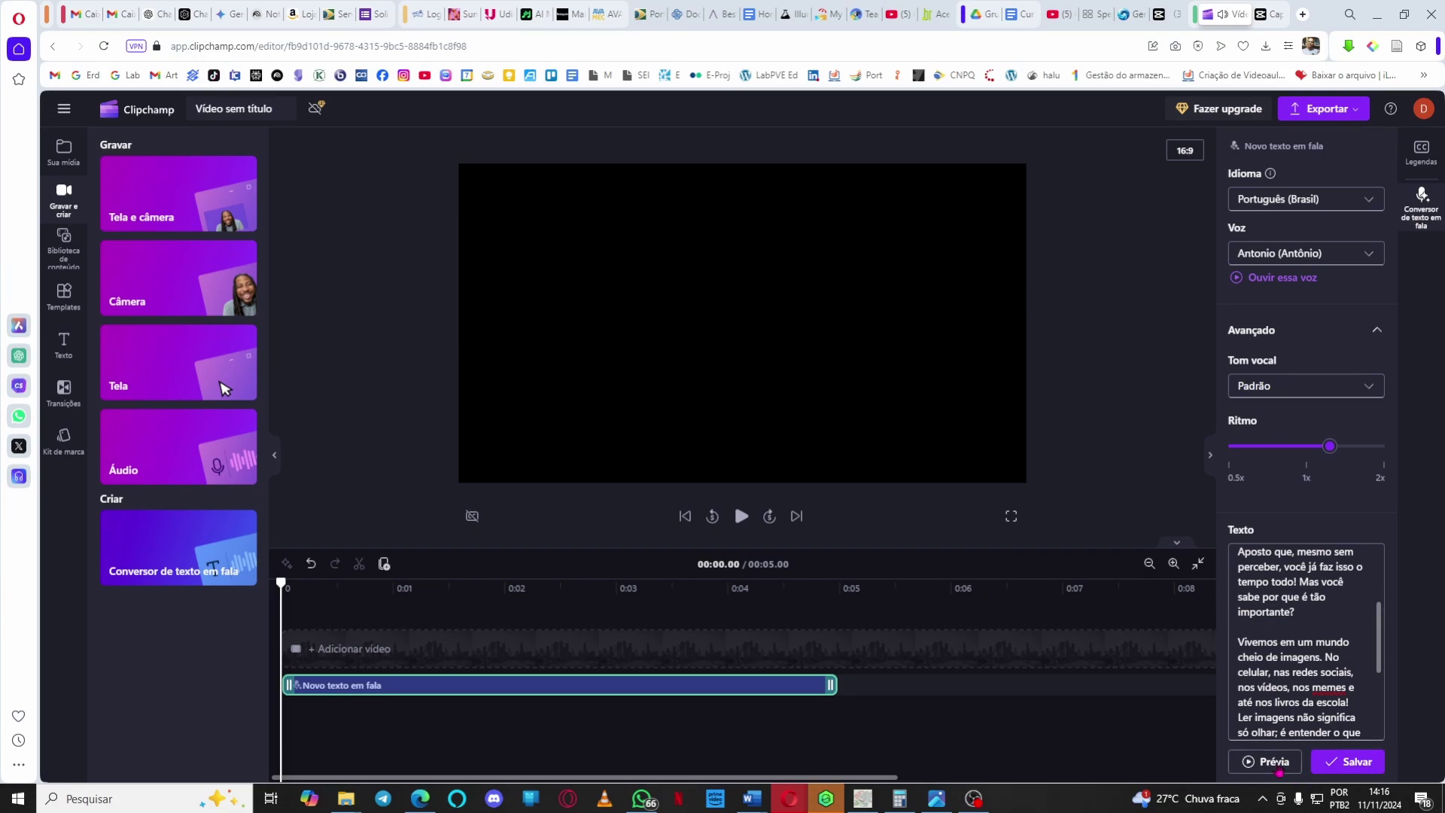
{"action": "left_click", "coordinate": [1325, 462]}
{"action": "left_click", "coordinate": [1253, 762]}
{"action": "key", "text": "Left"}
{"action": "key", "text": "Left"}
Browse the voice list and pick Francisca as the narration voice.
{"action": "left_click", "coordinate": [1361, 262]}
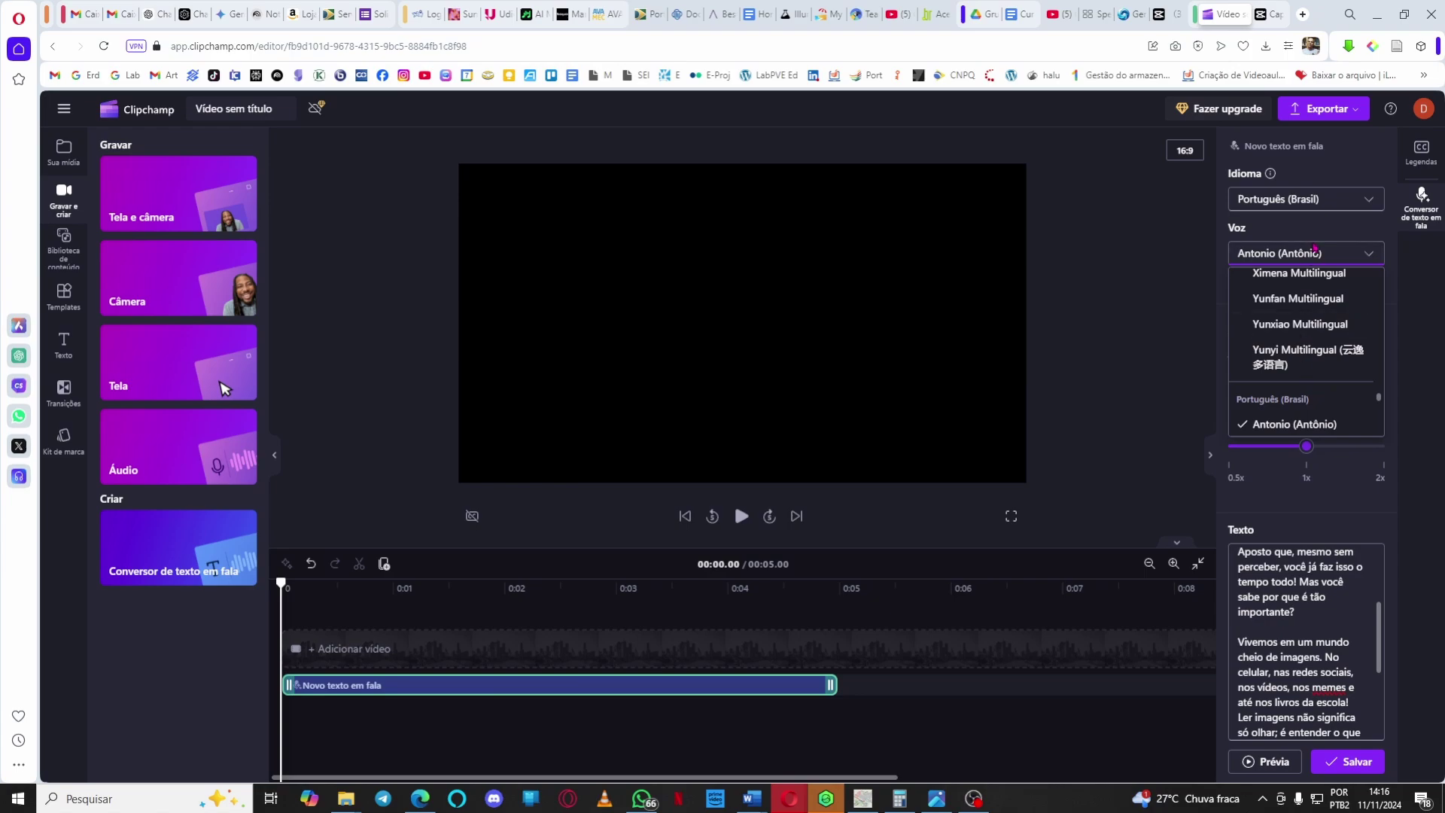
{"action": "left_click", "coordinate": [1318, 258]}
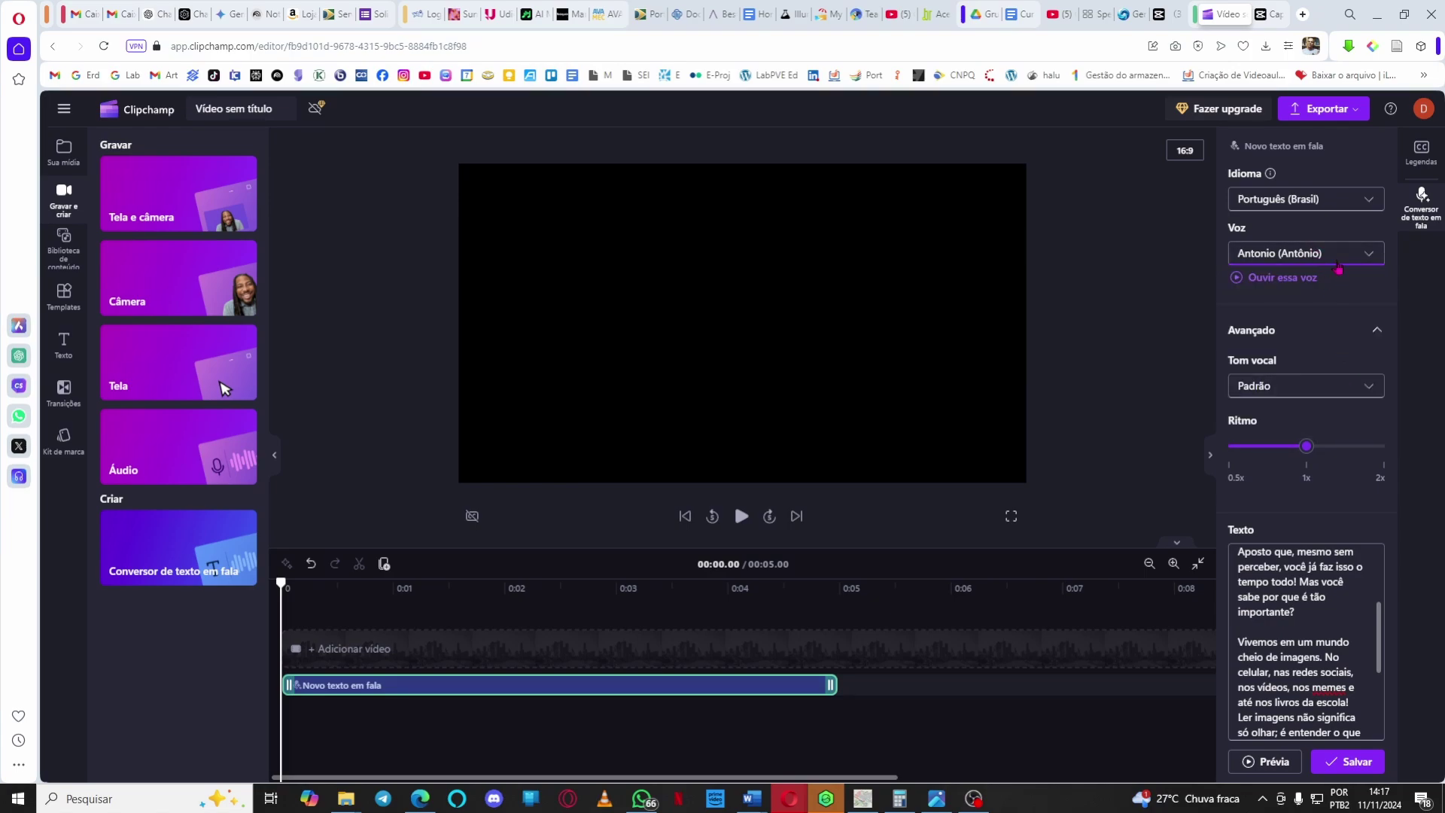
{"action": "left_click", "coordinate": [1334, 259]}
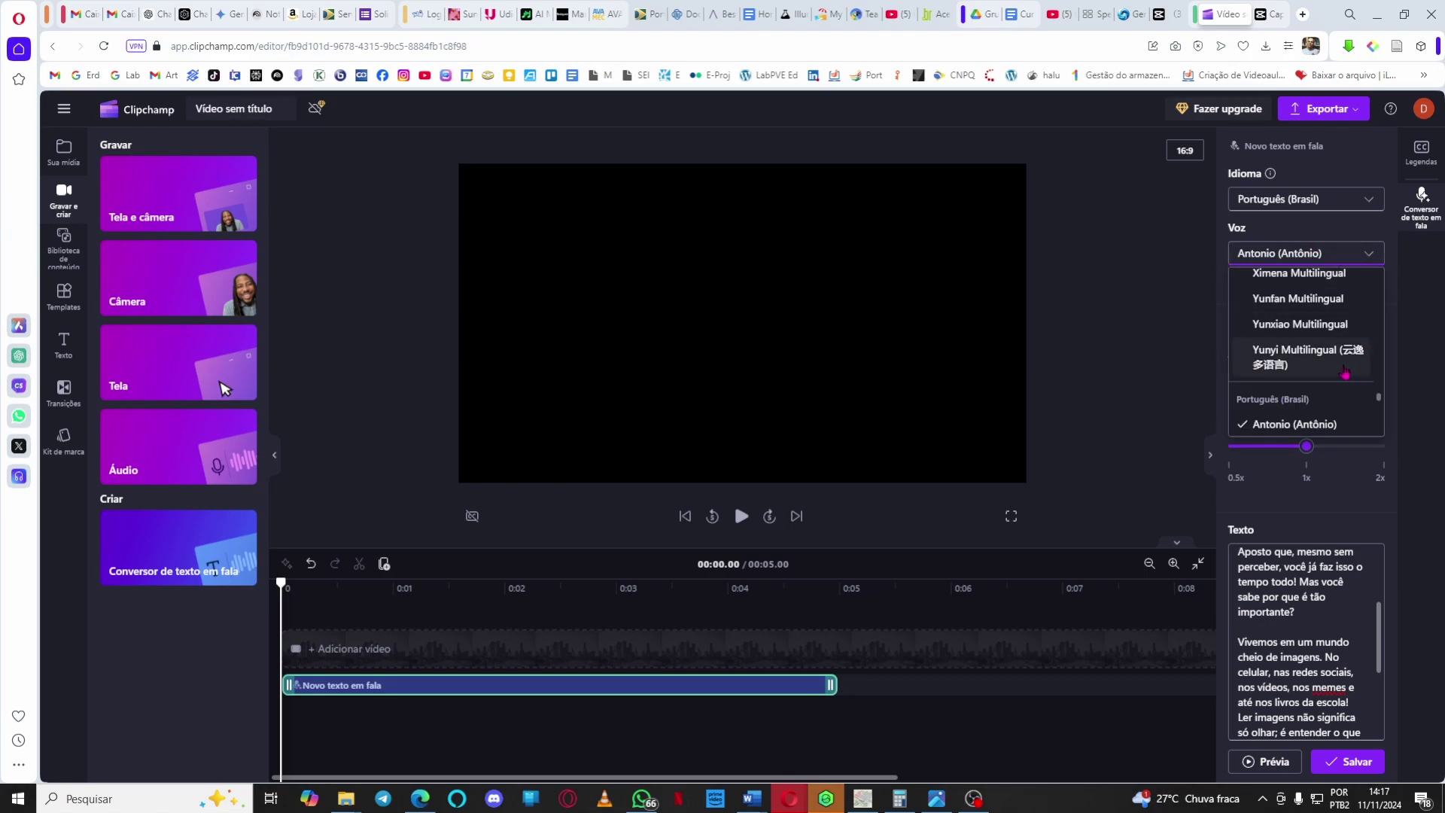
{"action": "scroll", "coordinate": [1344, 373], "scroll_direction": "down", "scroll_amount": 5}
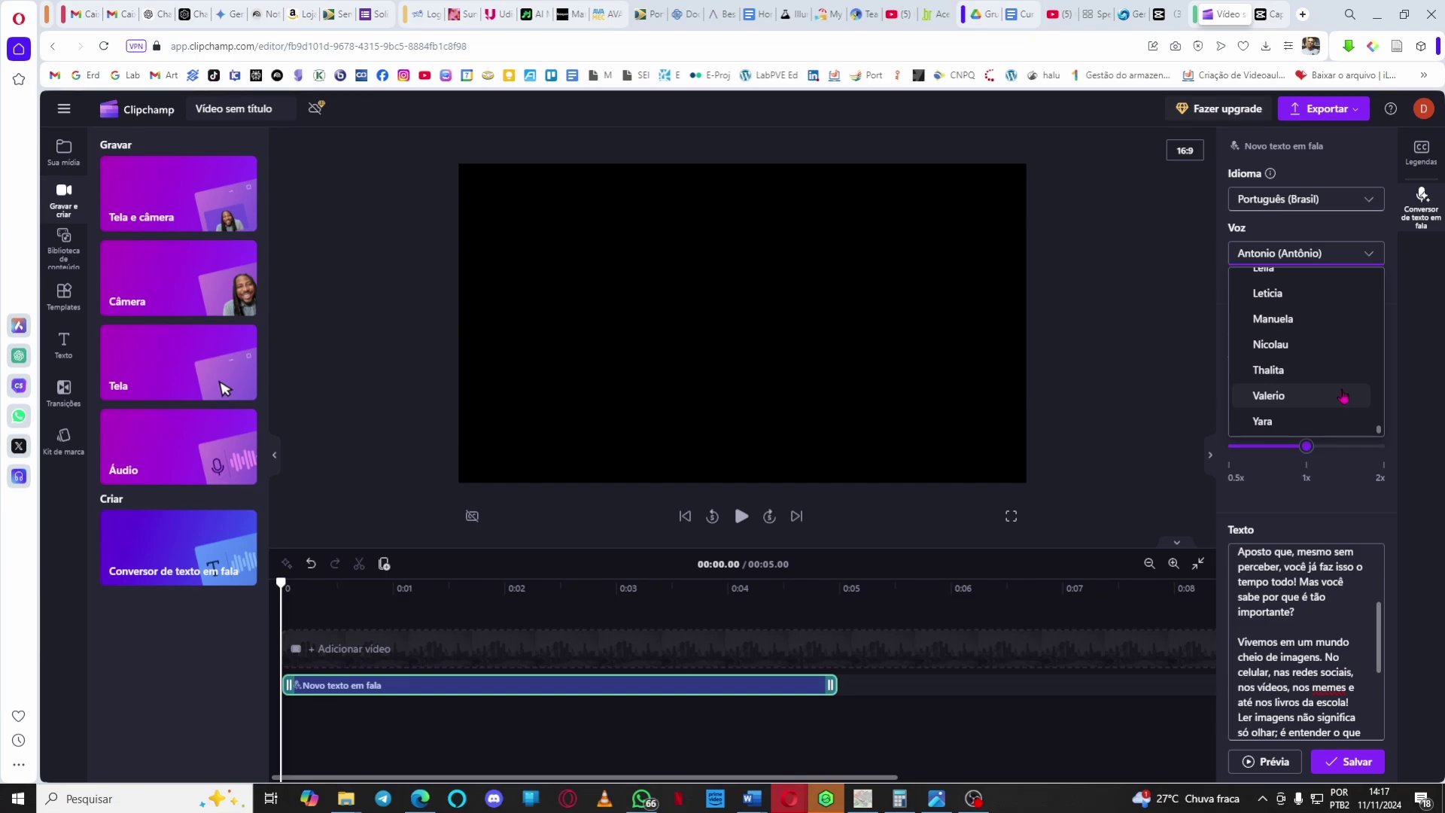
{"action": "scroll", "coordinate": [1343, 397], "scroll_direction": "up", "scroll_amount": 3}
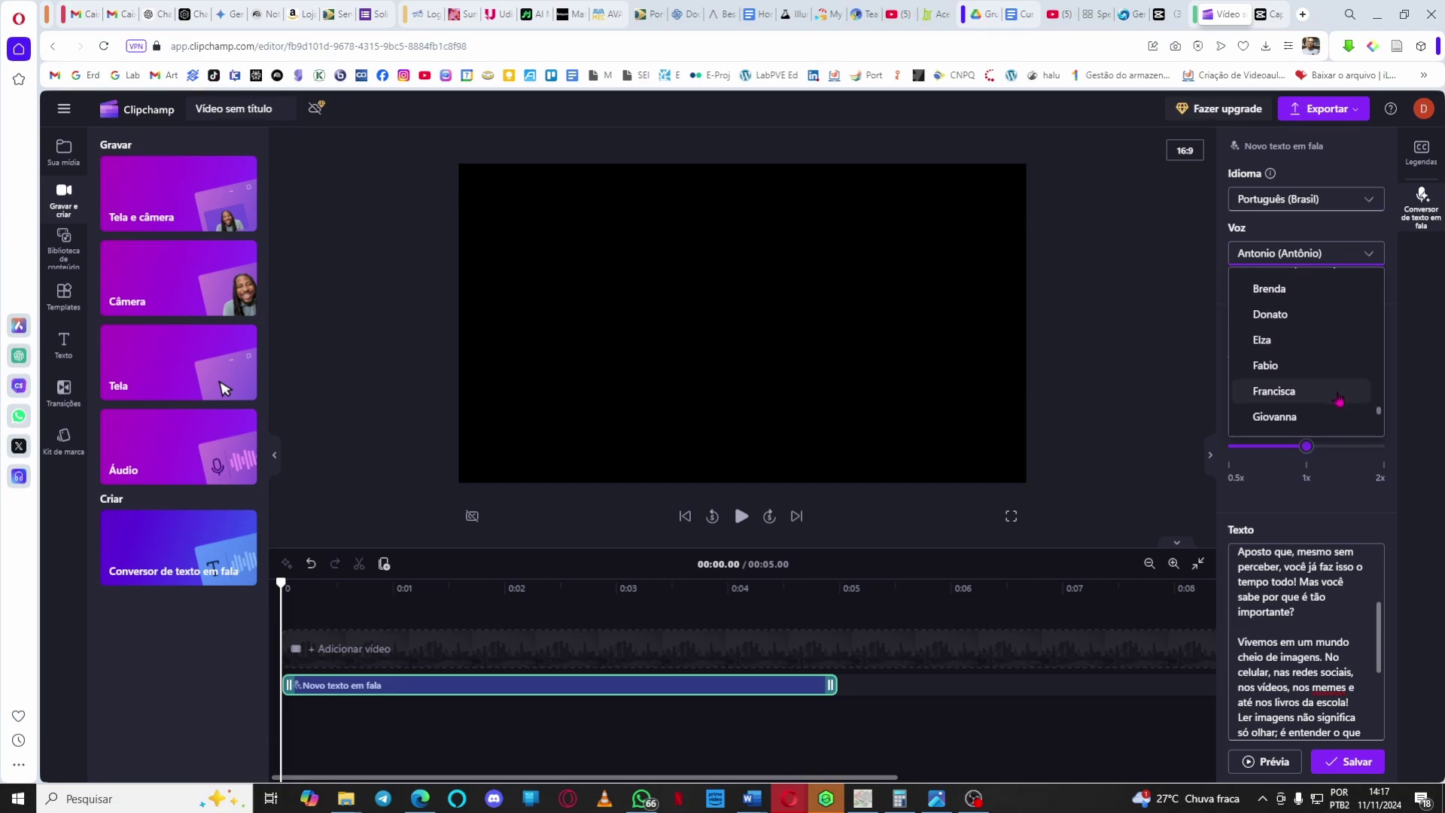
{"action": "left_click", "coordinate": [1339, 396]}
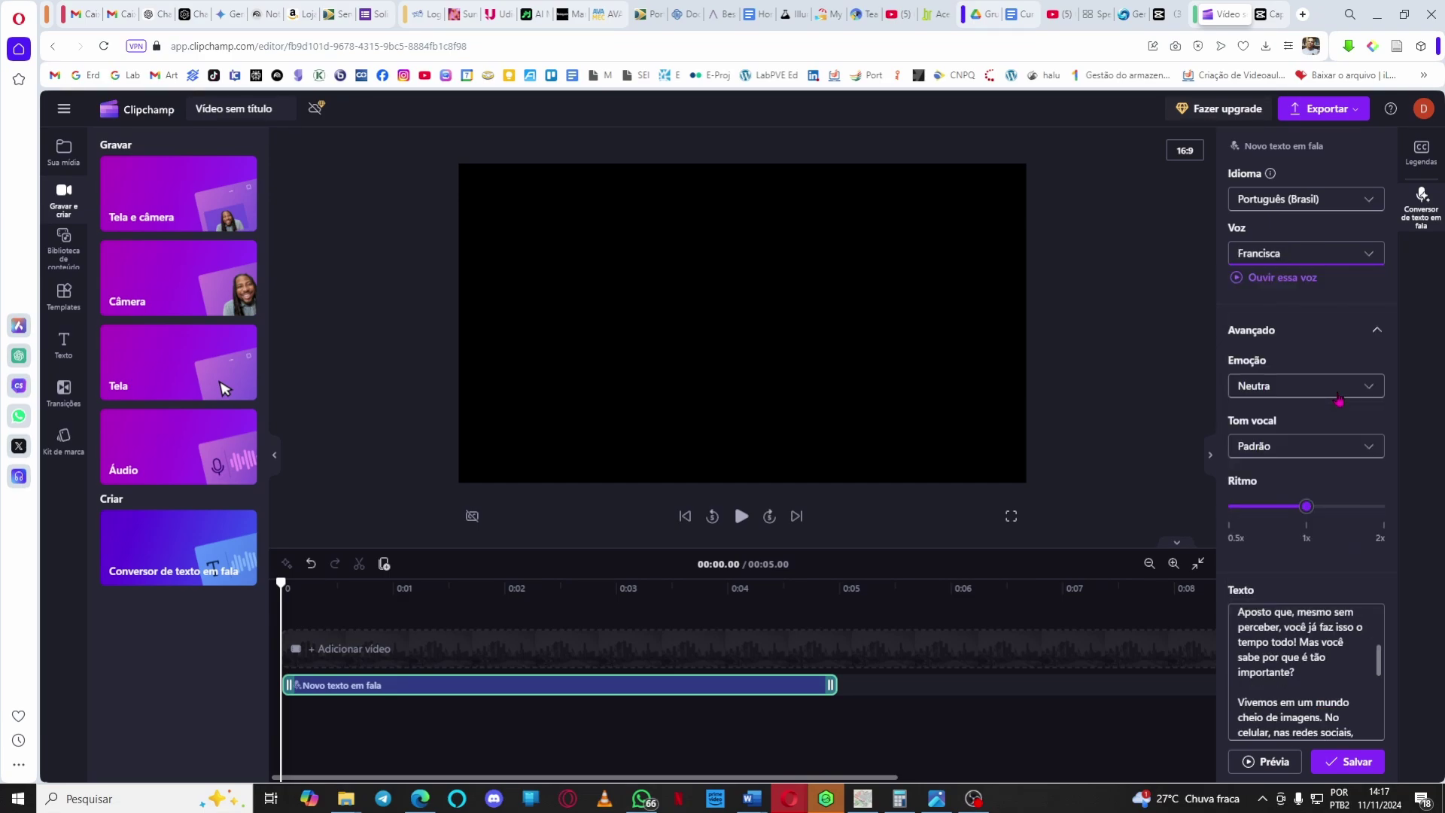
Preview and save the 44.95-second Francisca narration, then play its beginning.
{"action": "left_click", "coordinate": [1283, 760]}
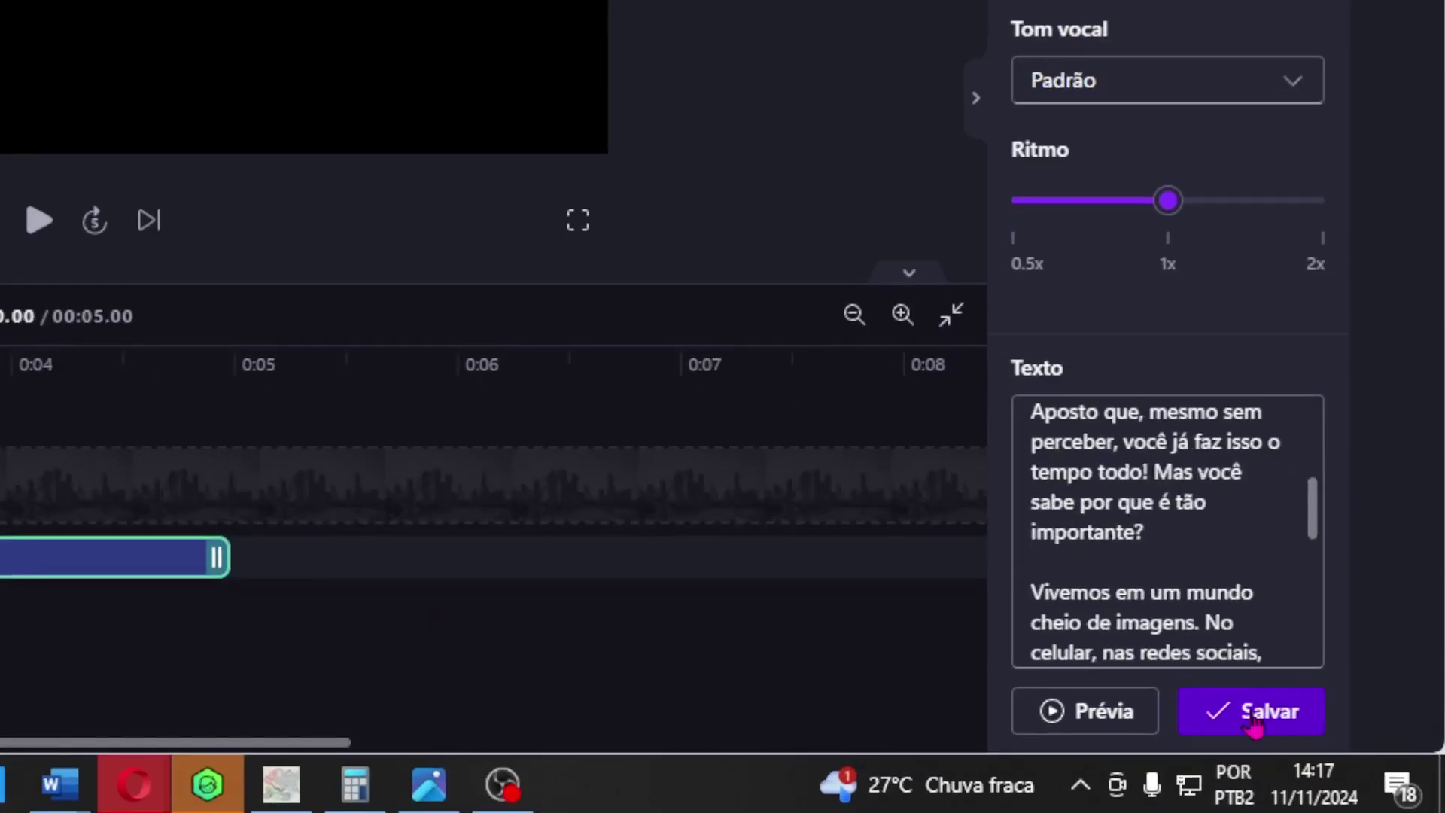
{"action": "left_click", "coordinate": [1247, 719]}
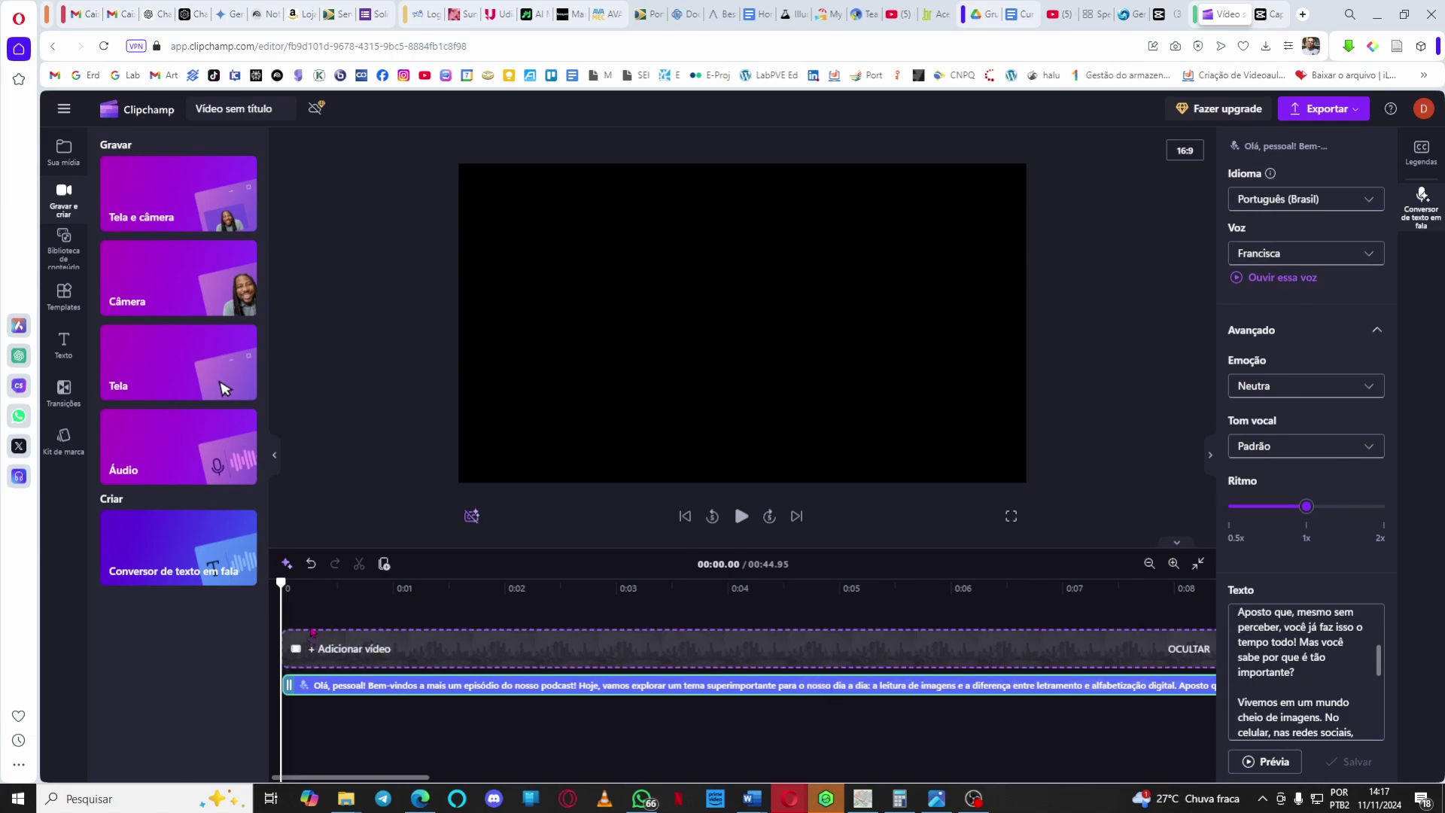
{"action": "key", "text": "space"}
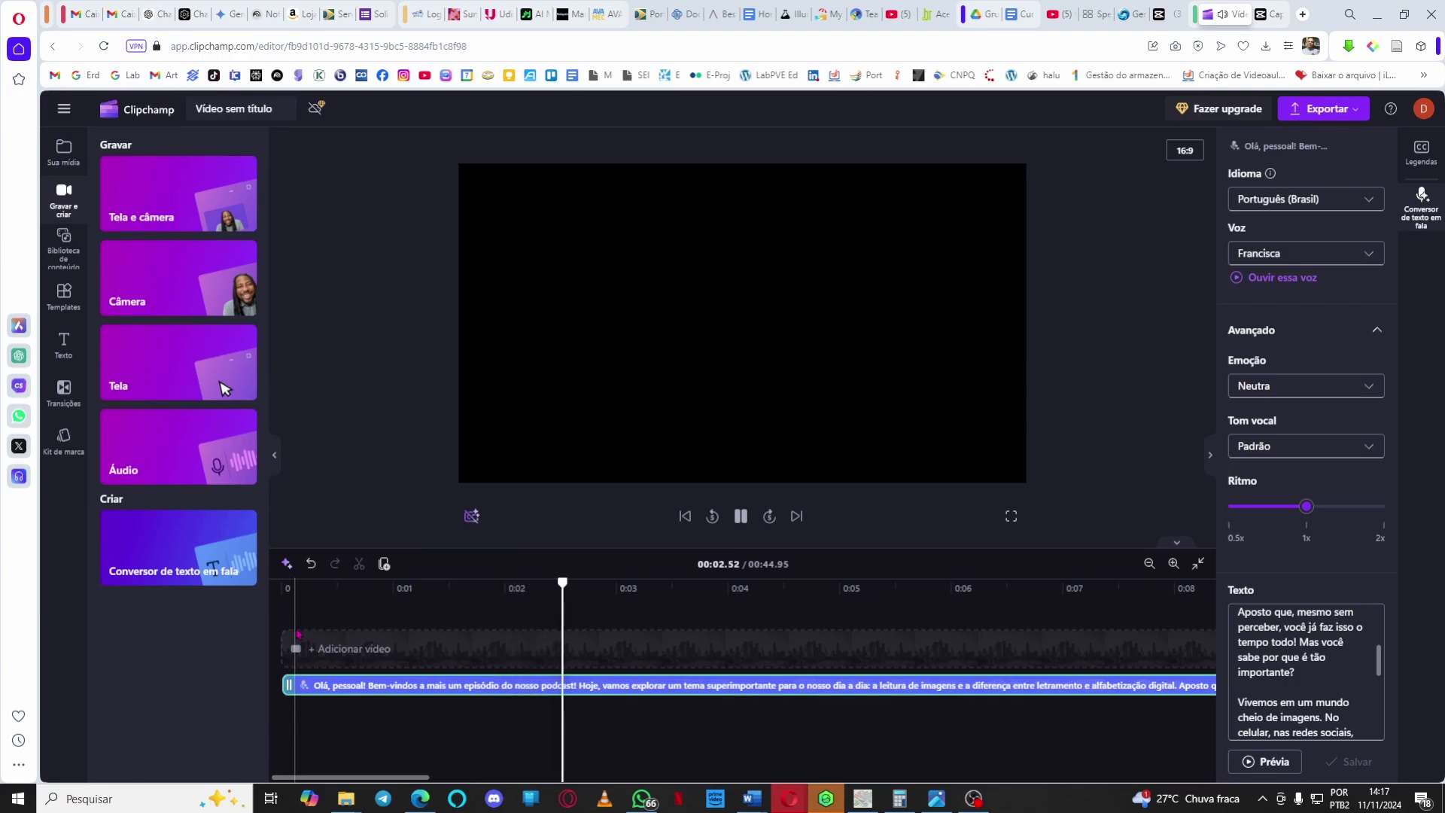
{"action": "key", "text": "space"}
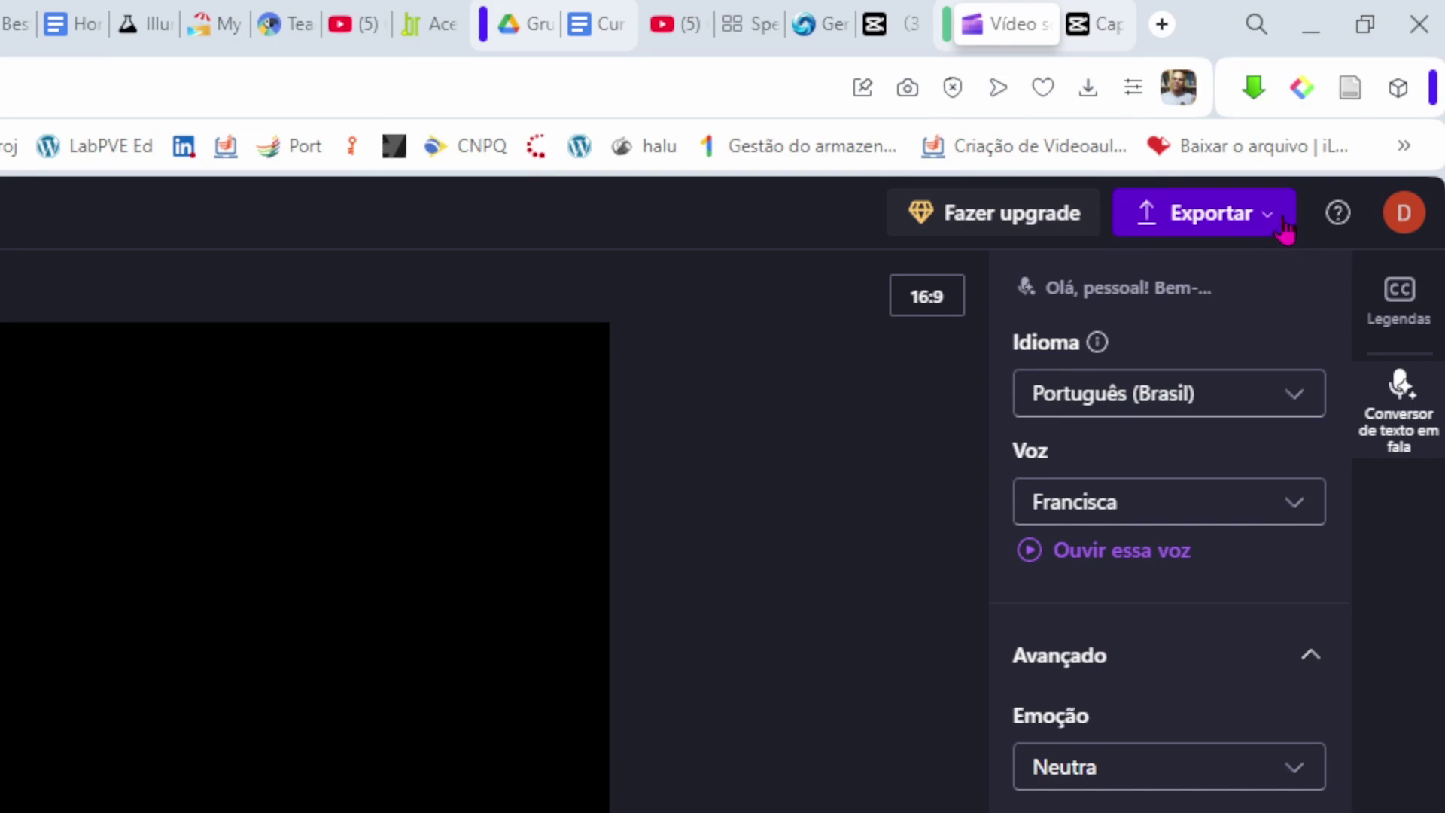
Export the video at 1080p, retitled 'audio letramento digital imagetico'.
{"action": "left_click", "coordinate": [1283, 226]}
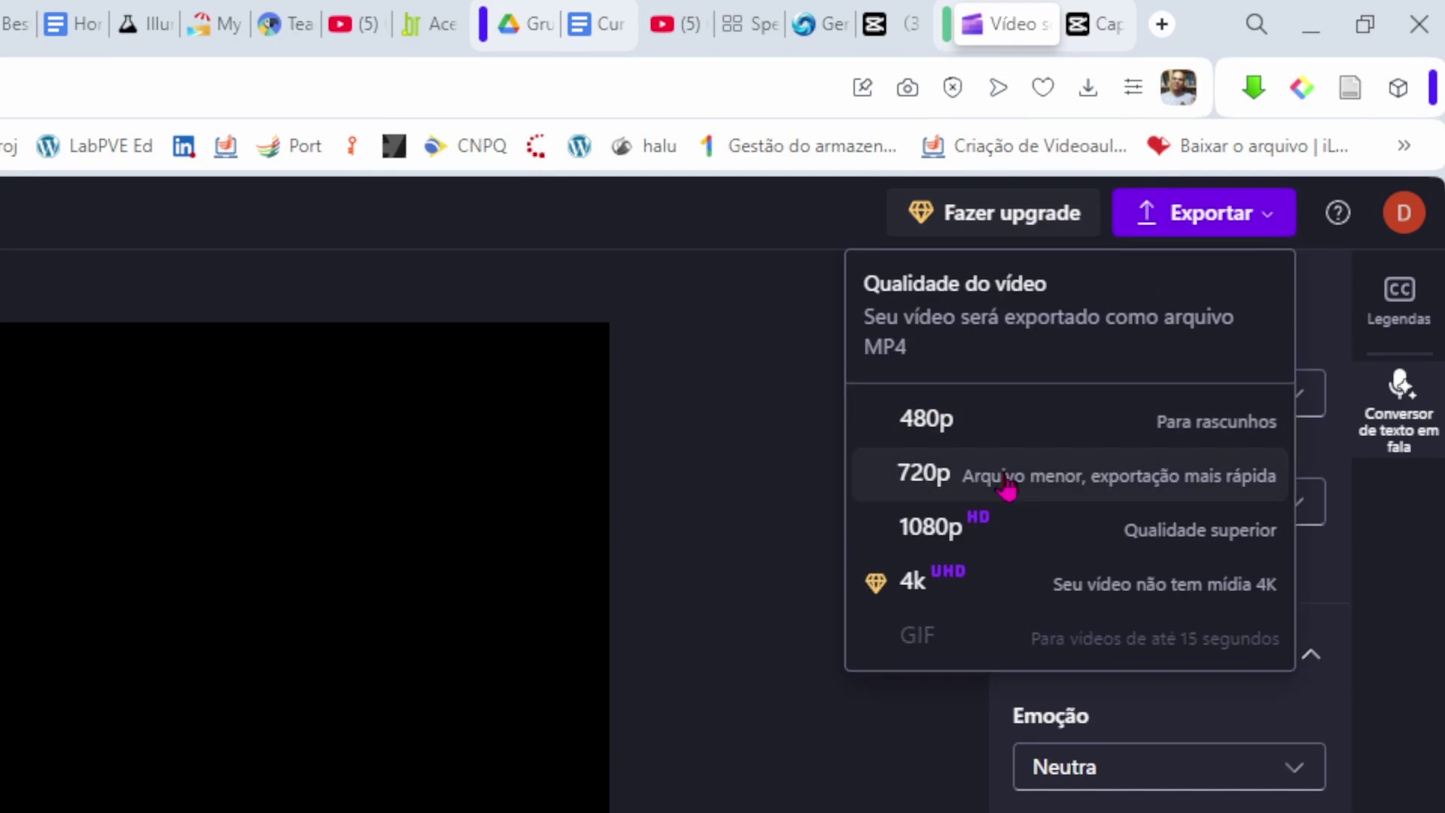
{"action": "left_click", "coordinate": [1027, 534]}
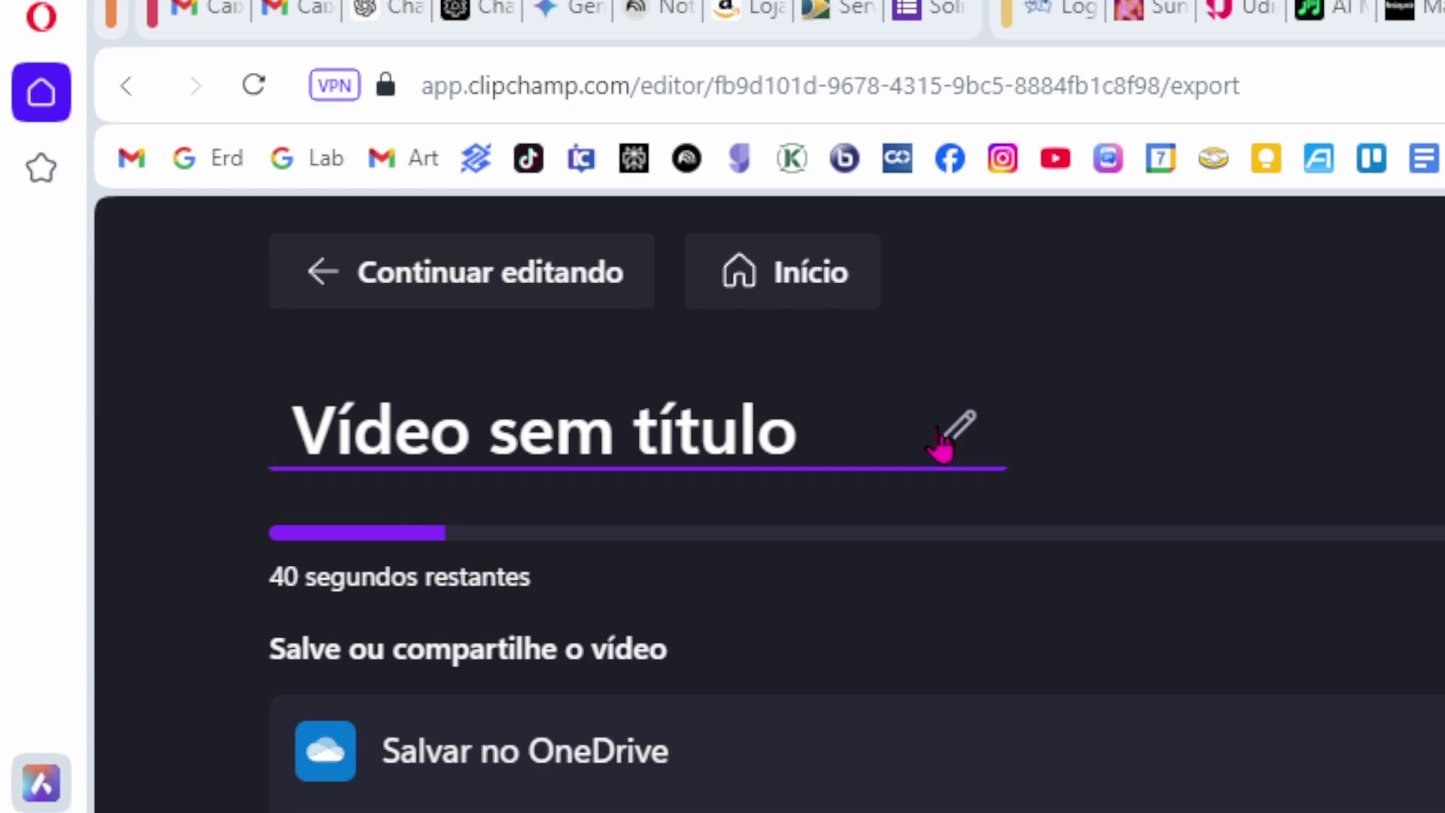
{"action": "left_click", "coordinate": [665, 427]}
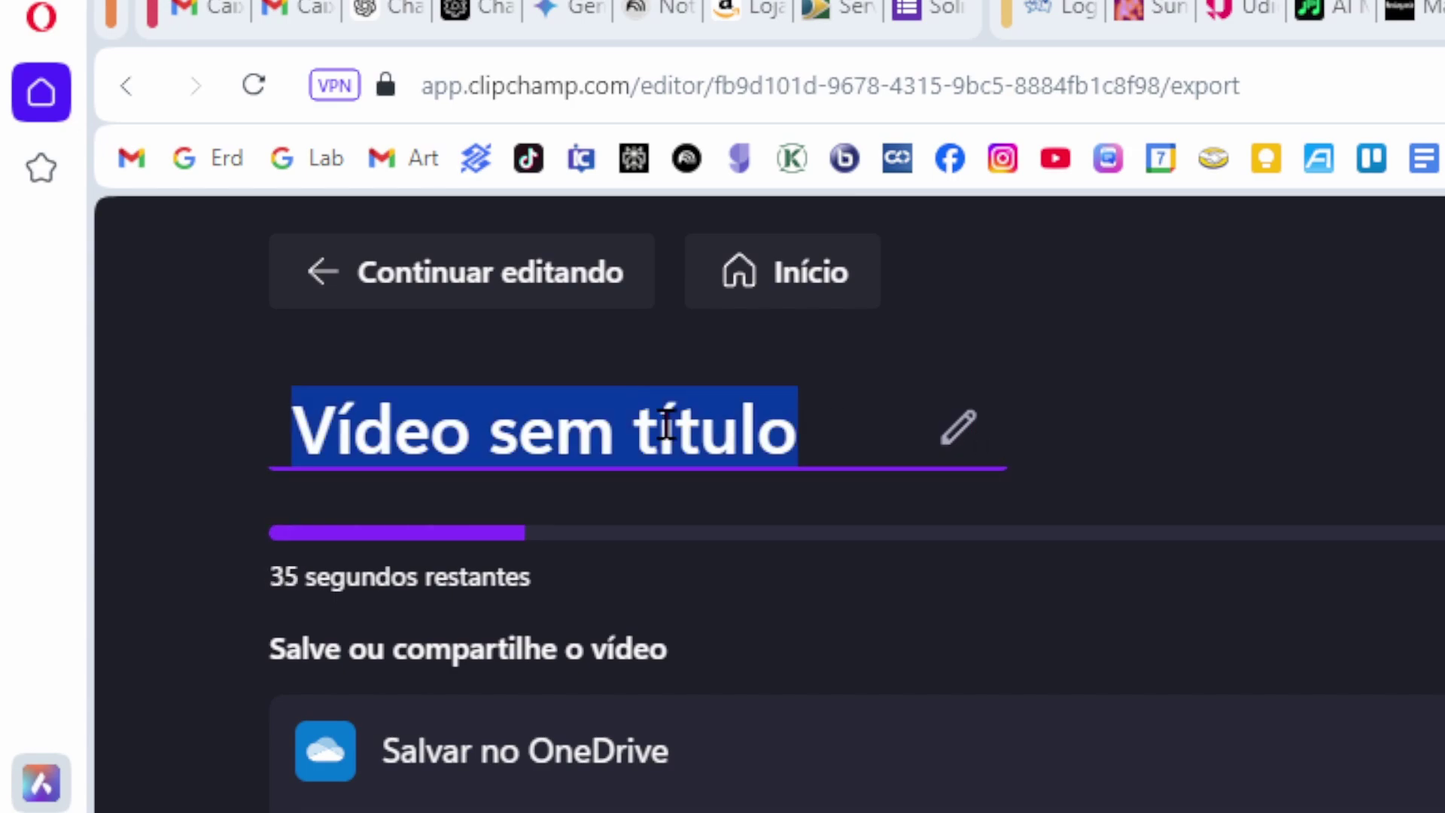
{"action": "type", "text": "audio let"}
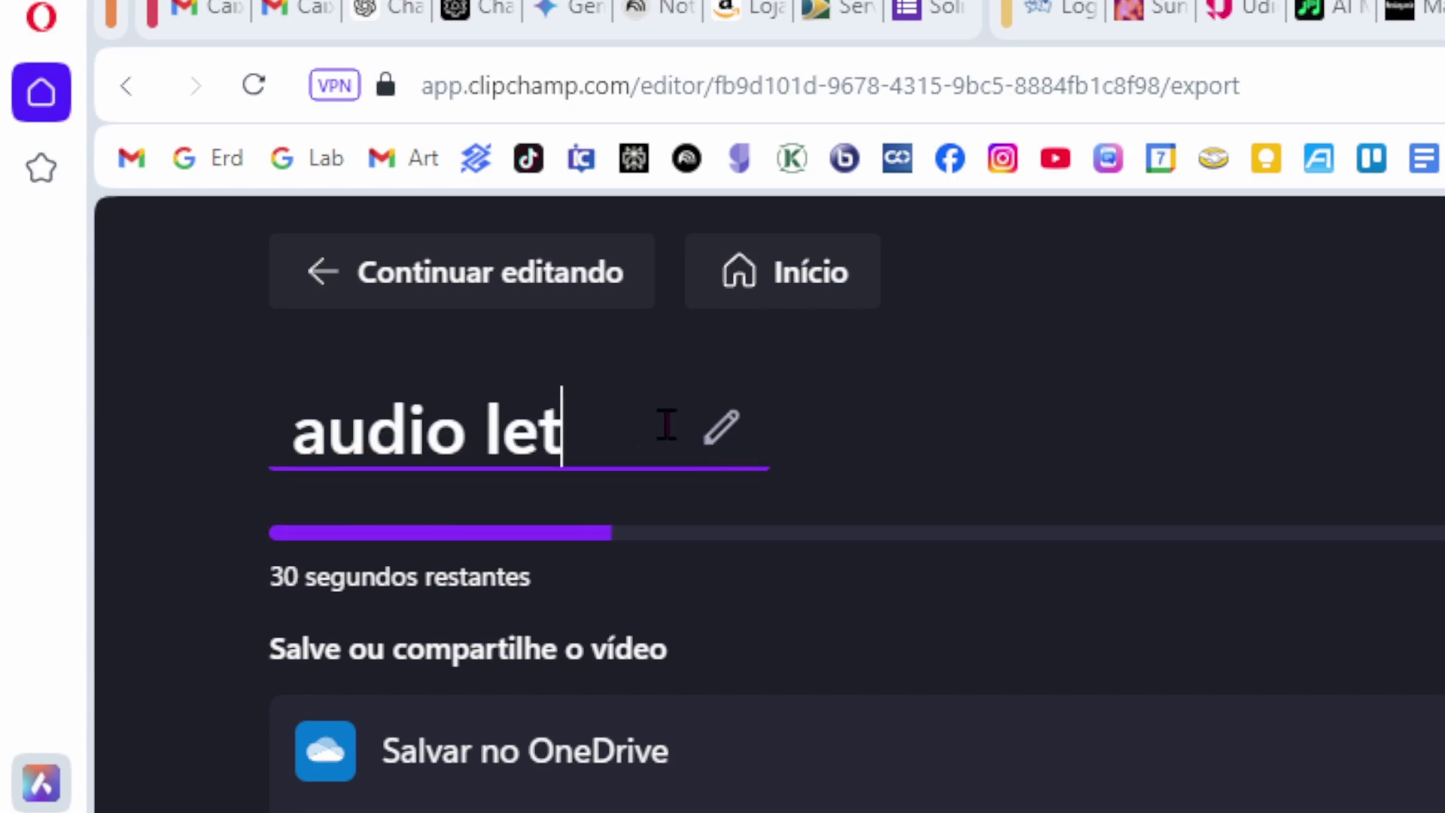
{"action": "type", "text": "ramento digital image"}
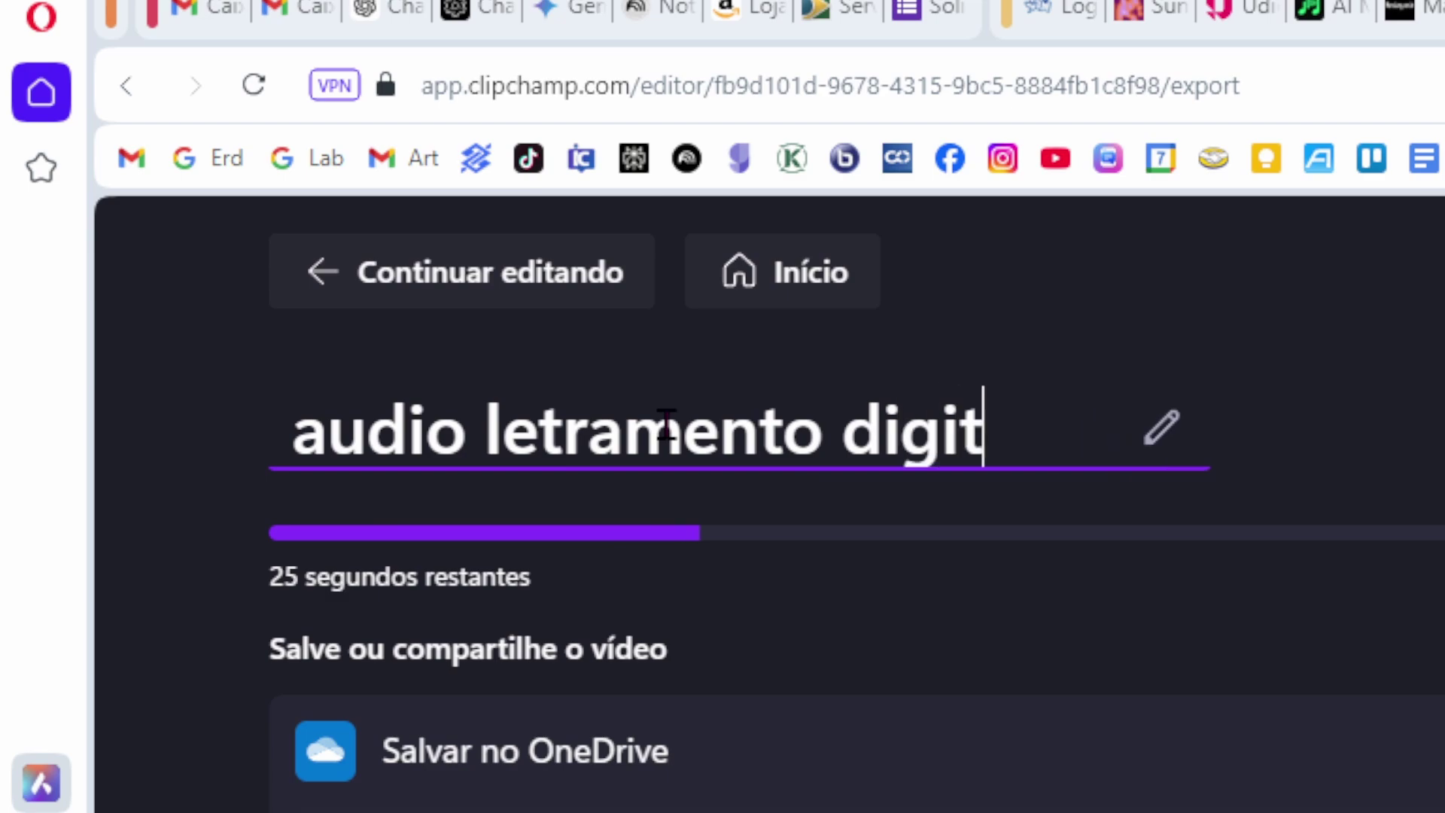
{"action": "type", "text": "tico"}
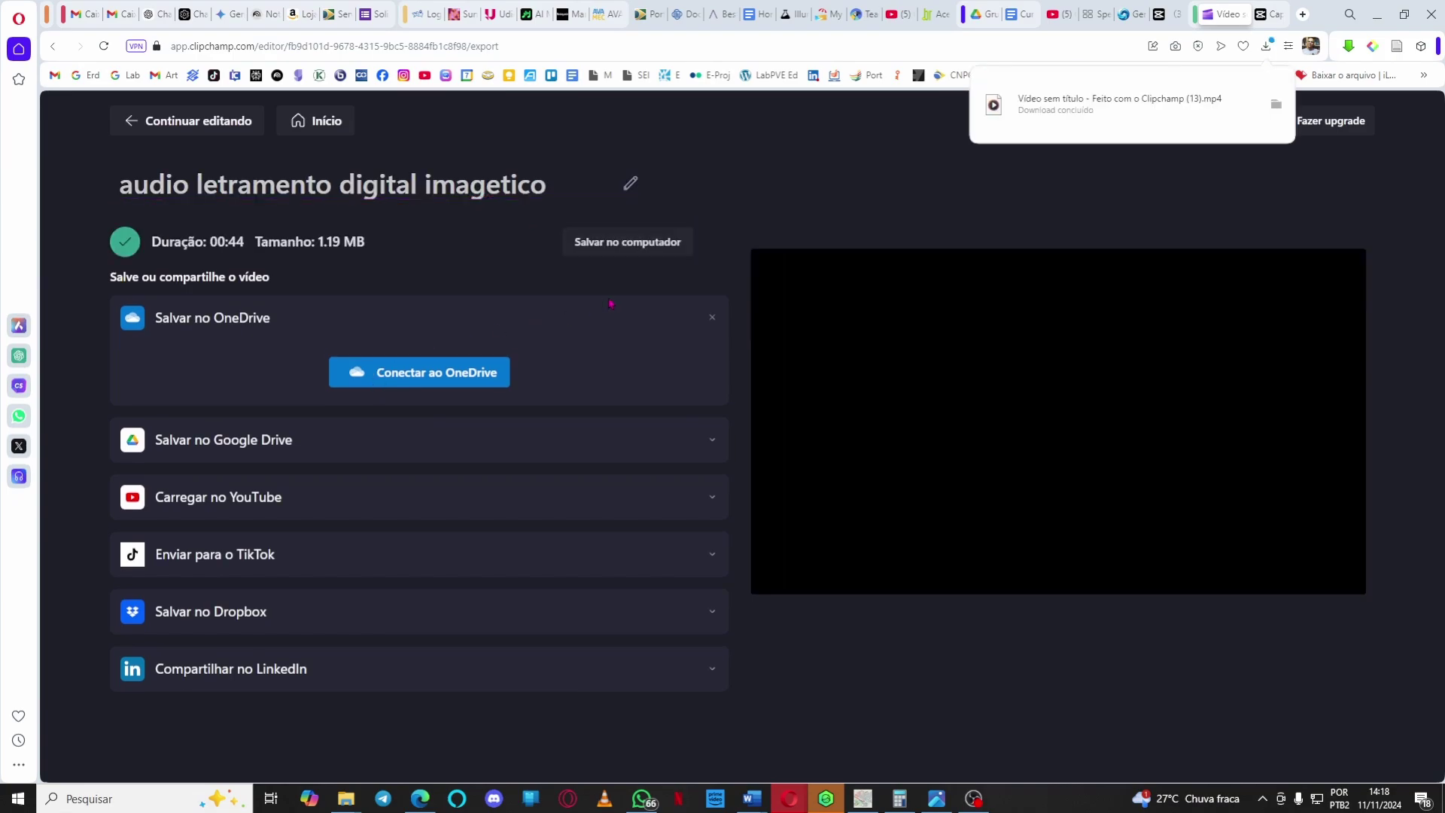
{"action": "left_click", "coordinate": [1091, 106]}
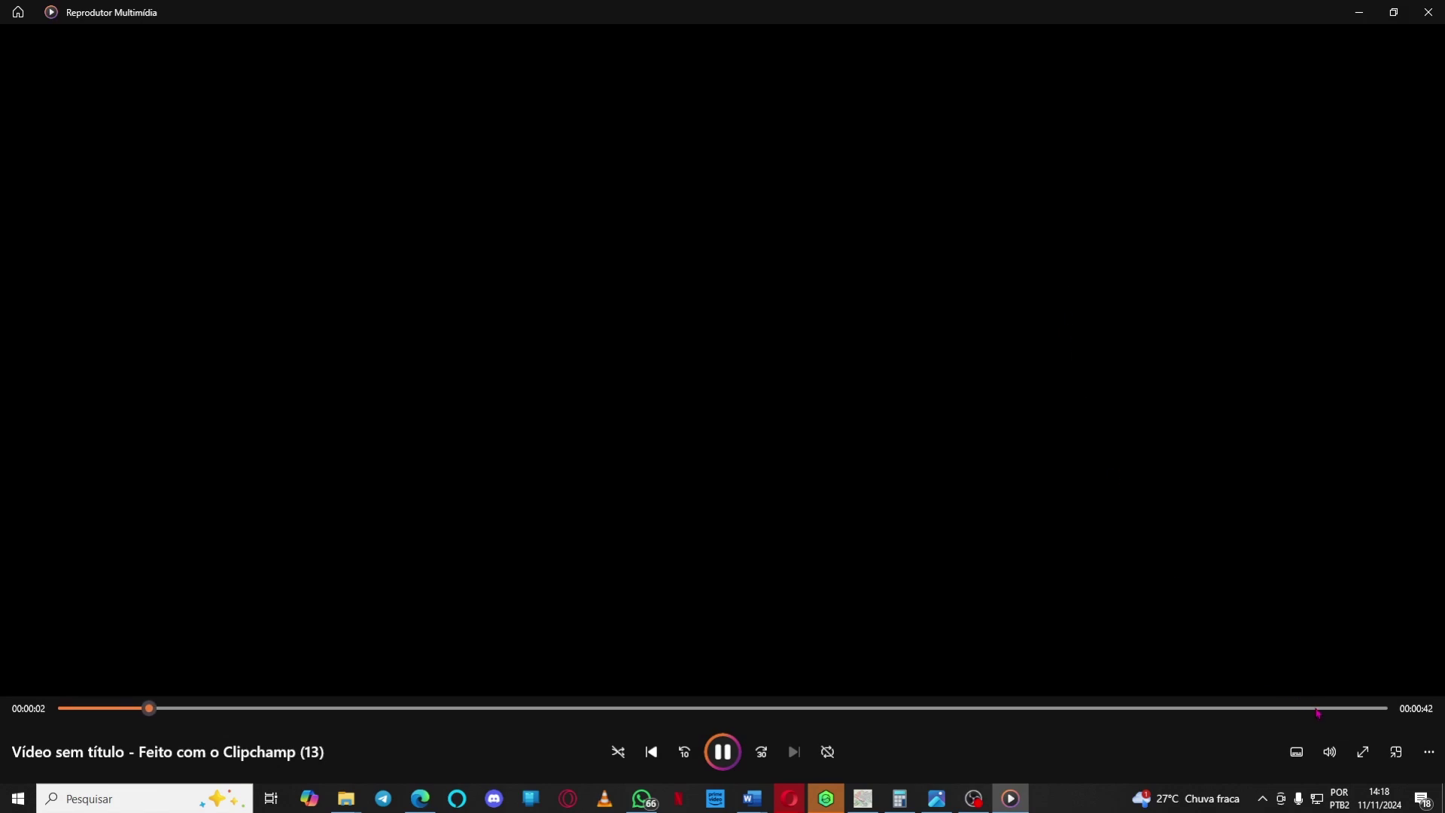
{"action": "left_click", "coordinate": [743, 743]}
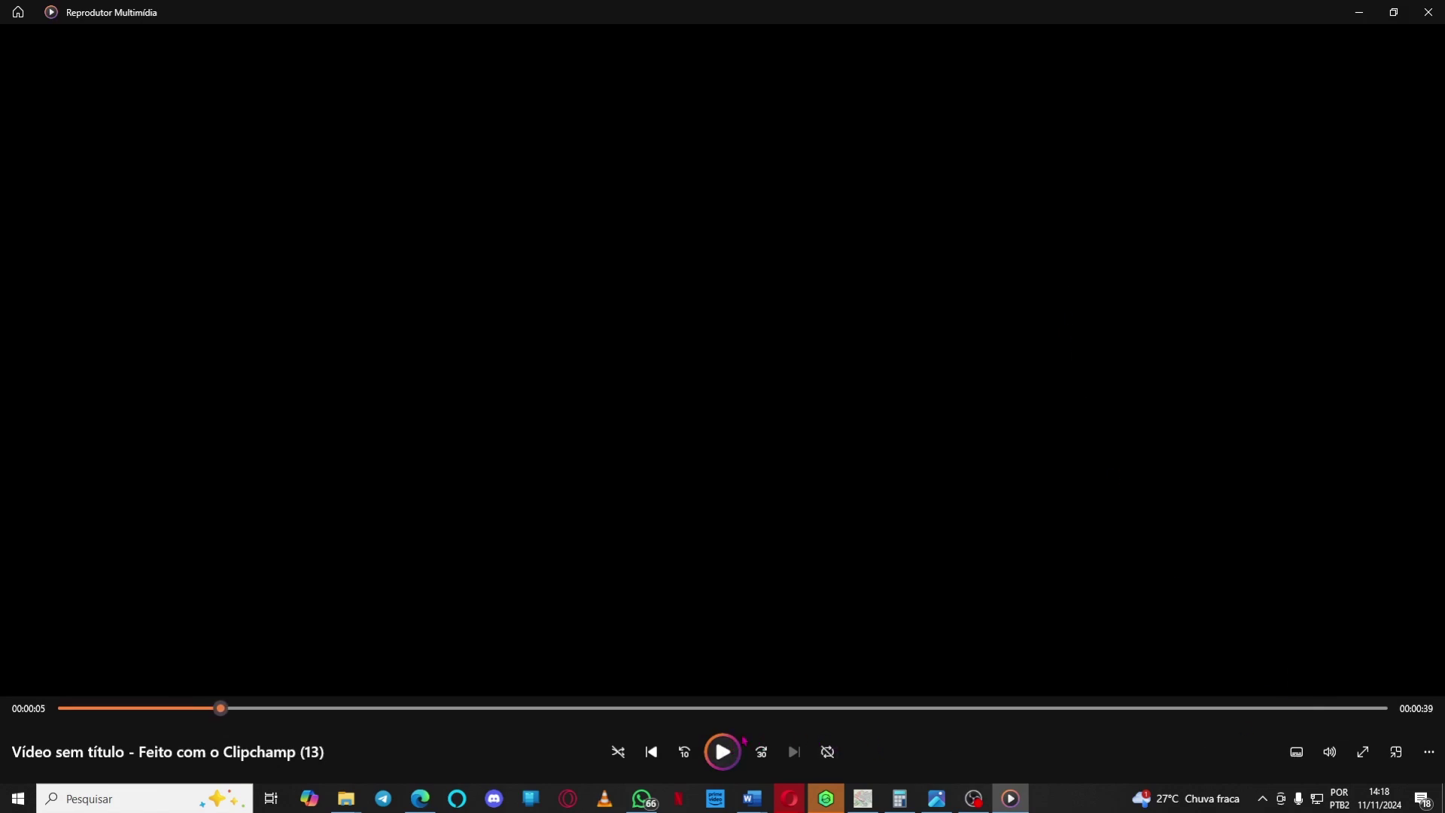
{"action": "left_click", "coordinate": [1427, 12]}
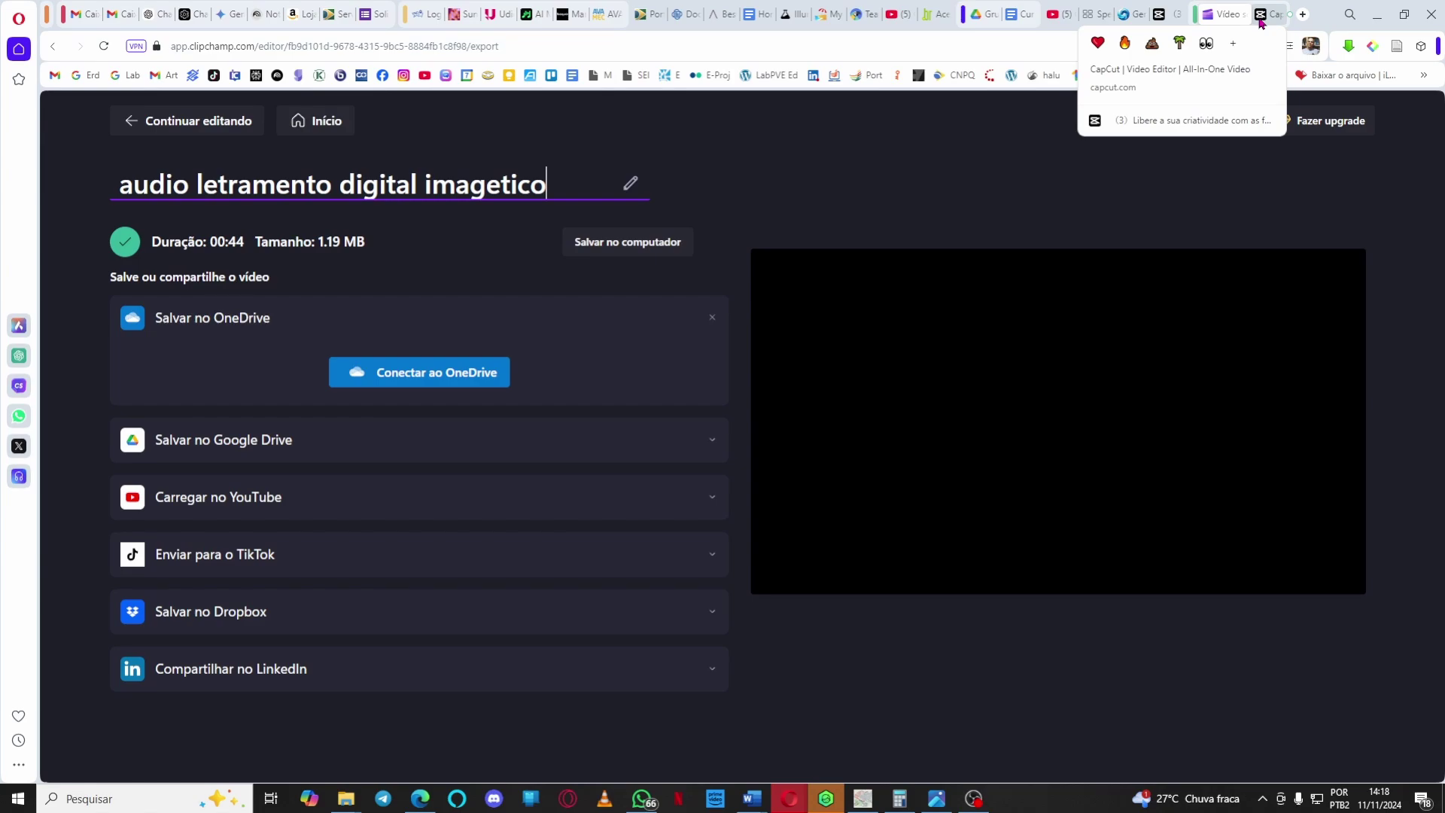
Upload 'Vídeo sem título - Feito com o Clipchamp (13).mp4' from Downloads into CapCut Online's media.
{"action": "left_click", "coordinate": [1274, 15]}
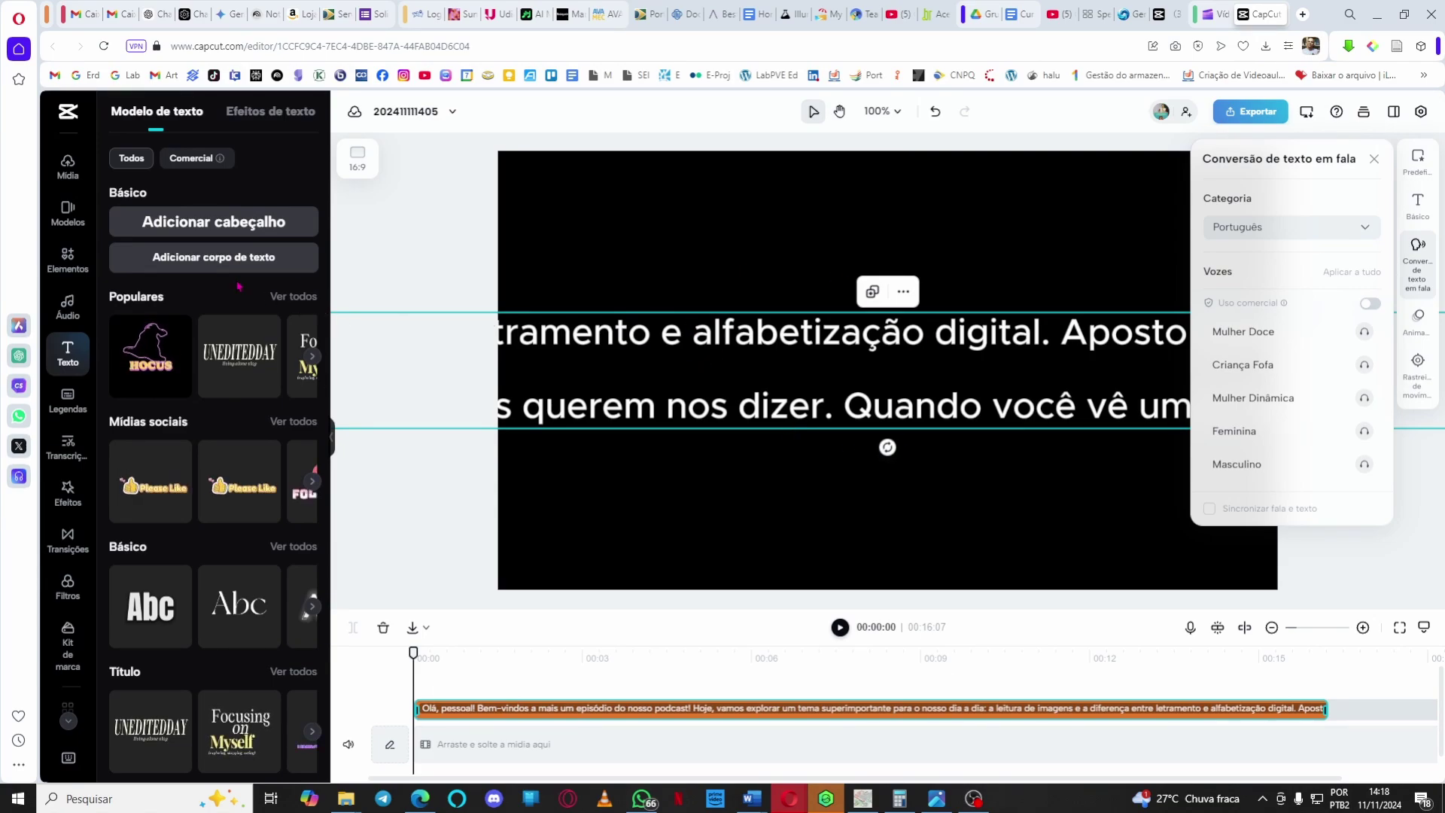
{"action": "left_click", "coordinate": [65, 176]}
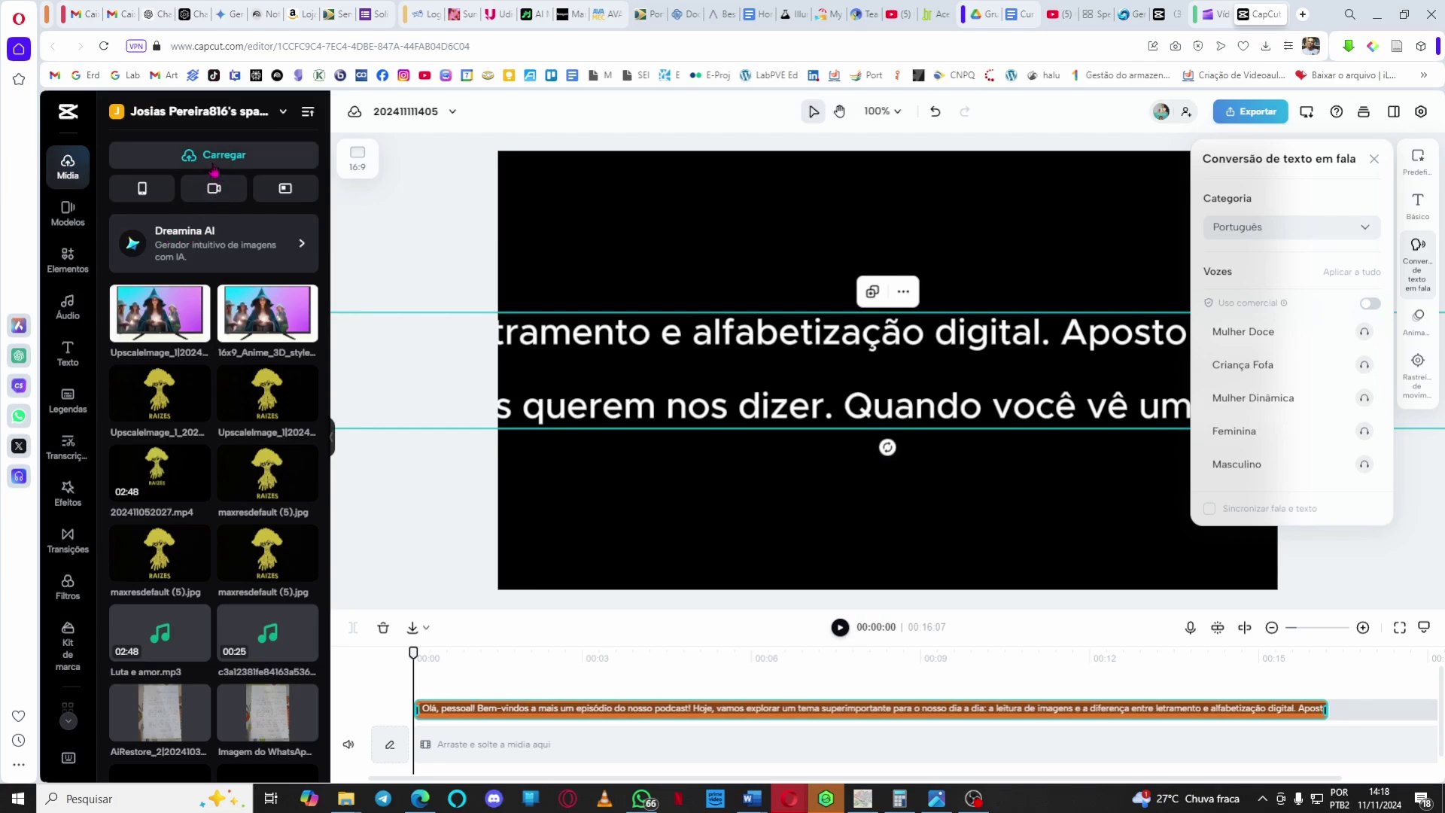
{"action": "mouse_move", "coordinate": [208, 160]}
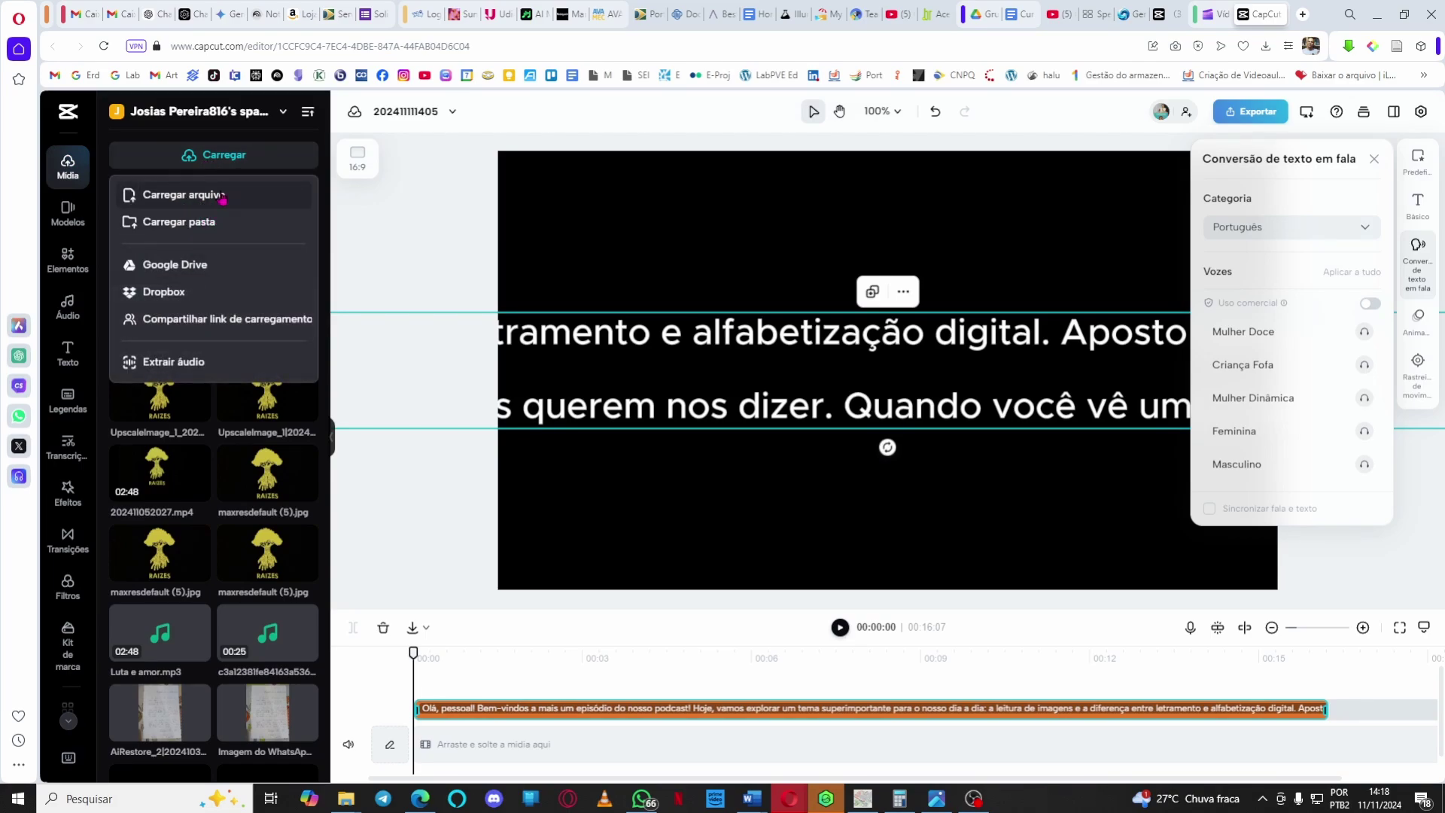
{"action": "left_click", "coordinate": [222, 195]}
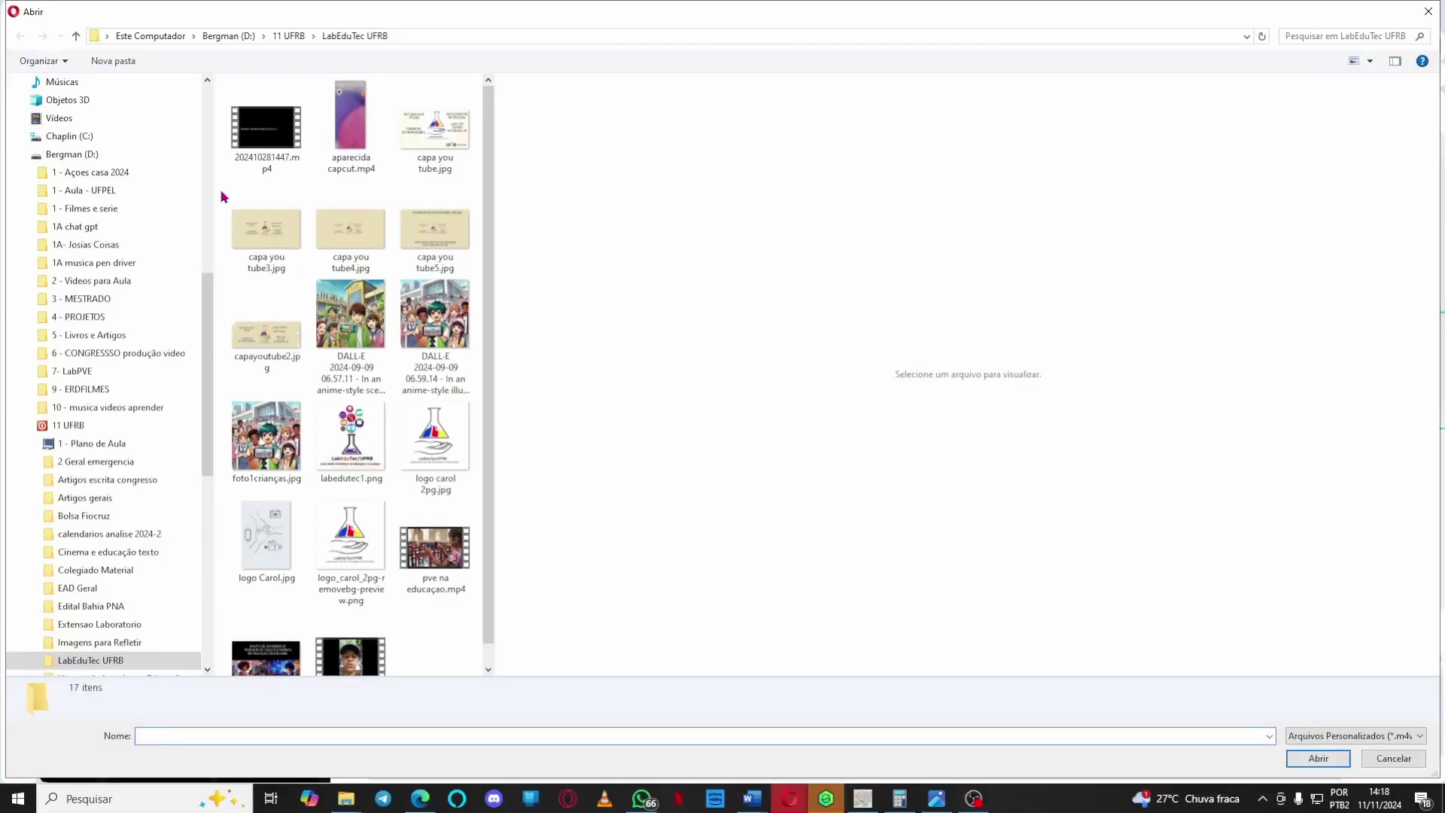
{"action": "left_click", "coordinate": [263, 147]}
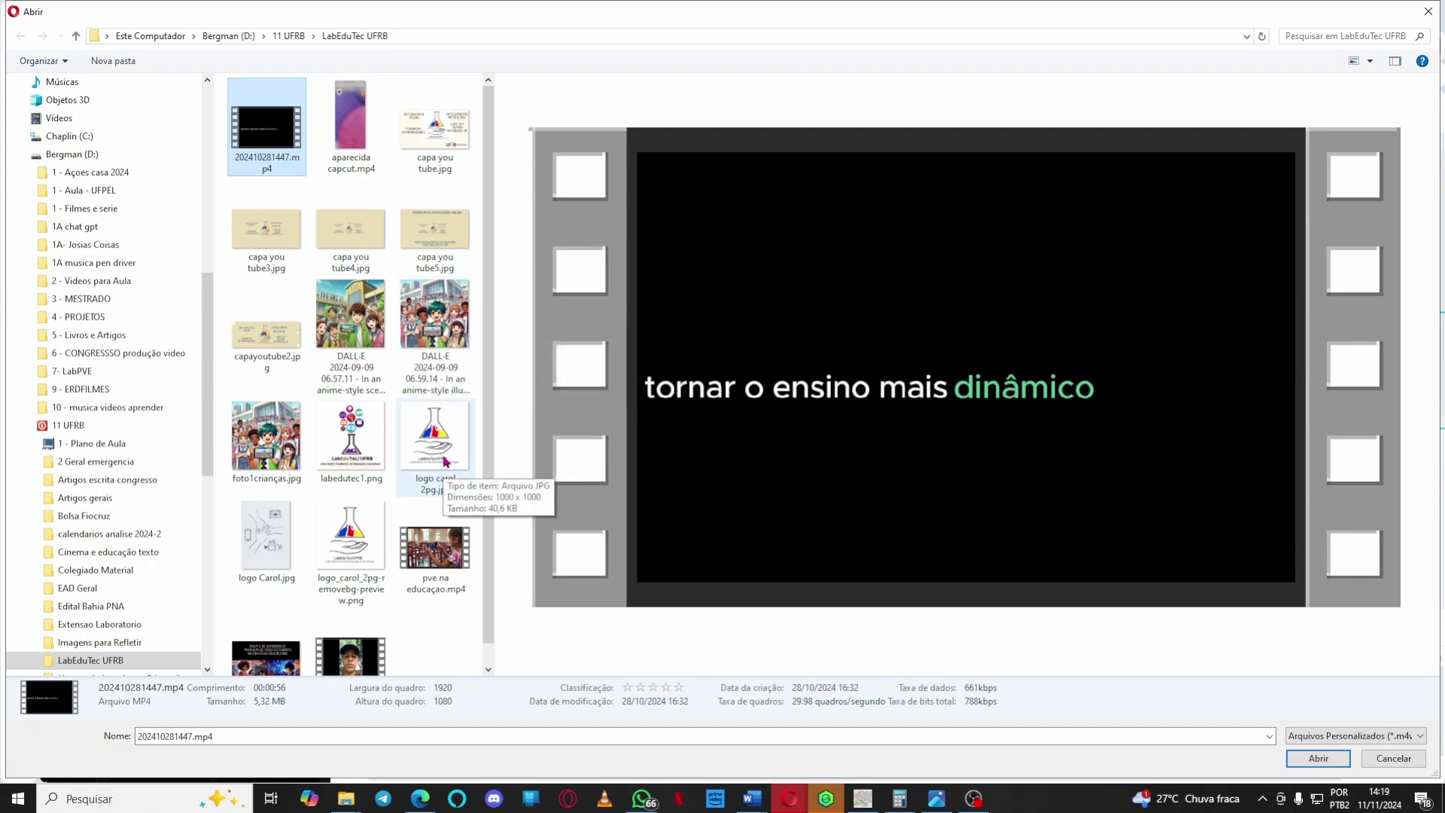
{"action": "left_click", "coordinate": [134, 39]}
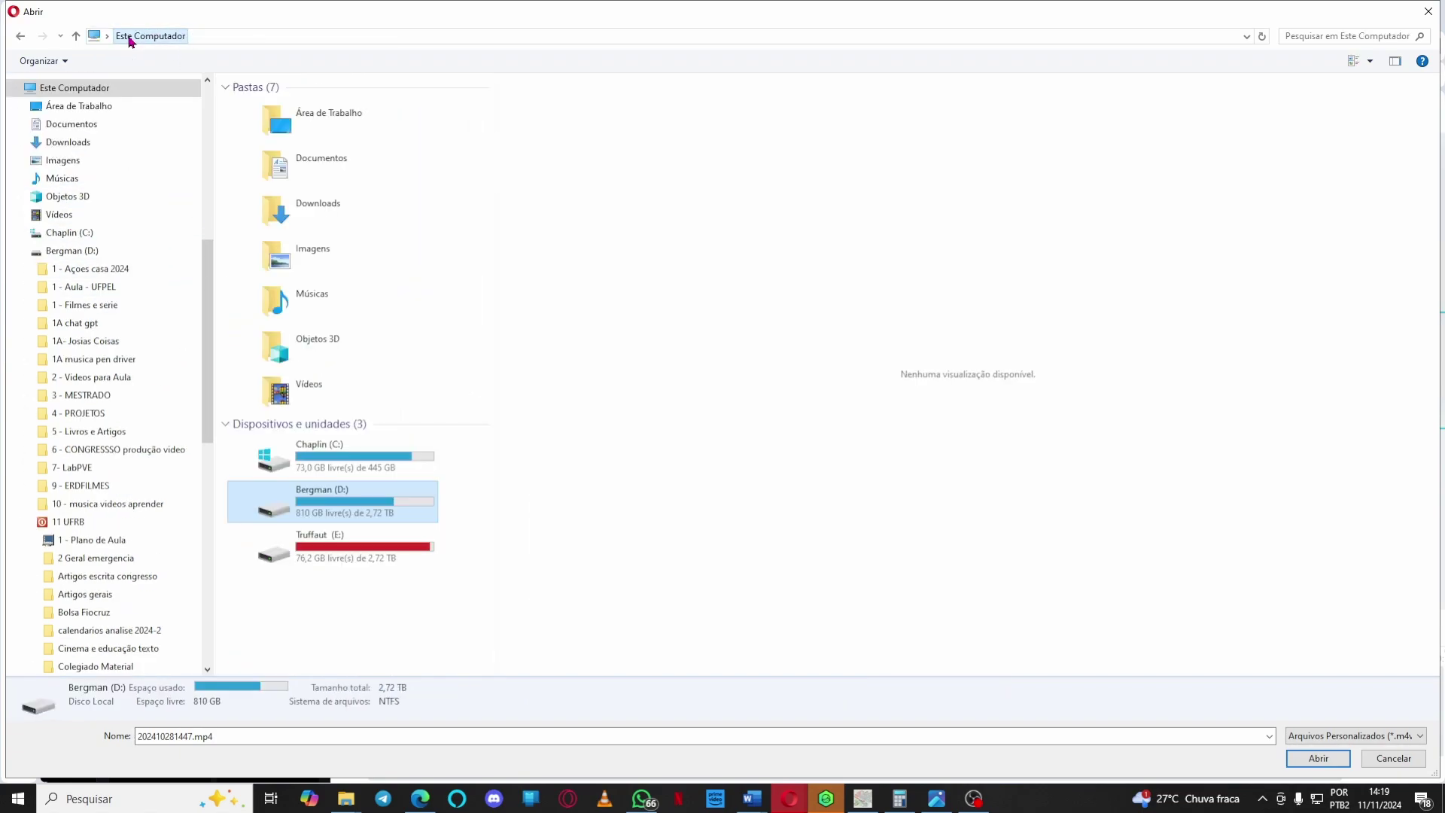
{"action": "left_click", "coordinate": [55, 143]}
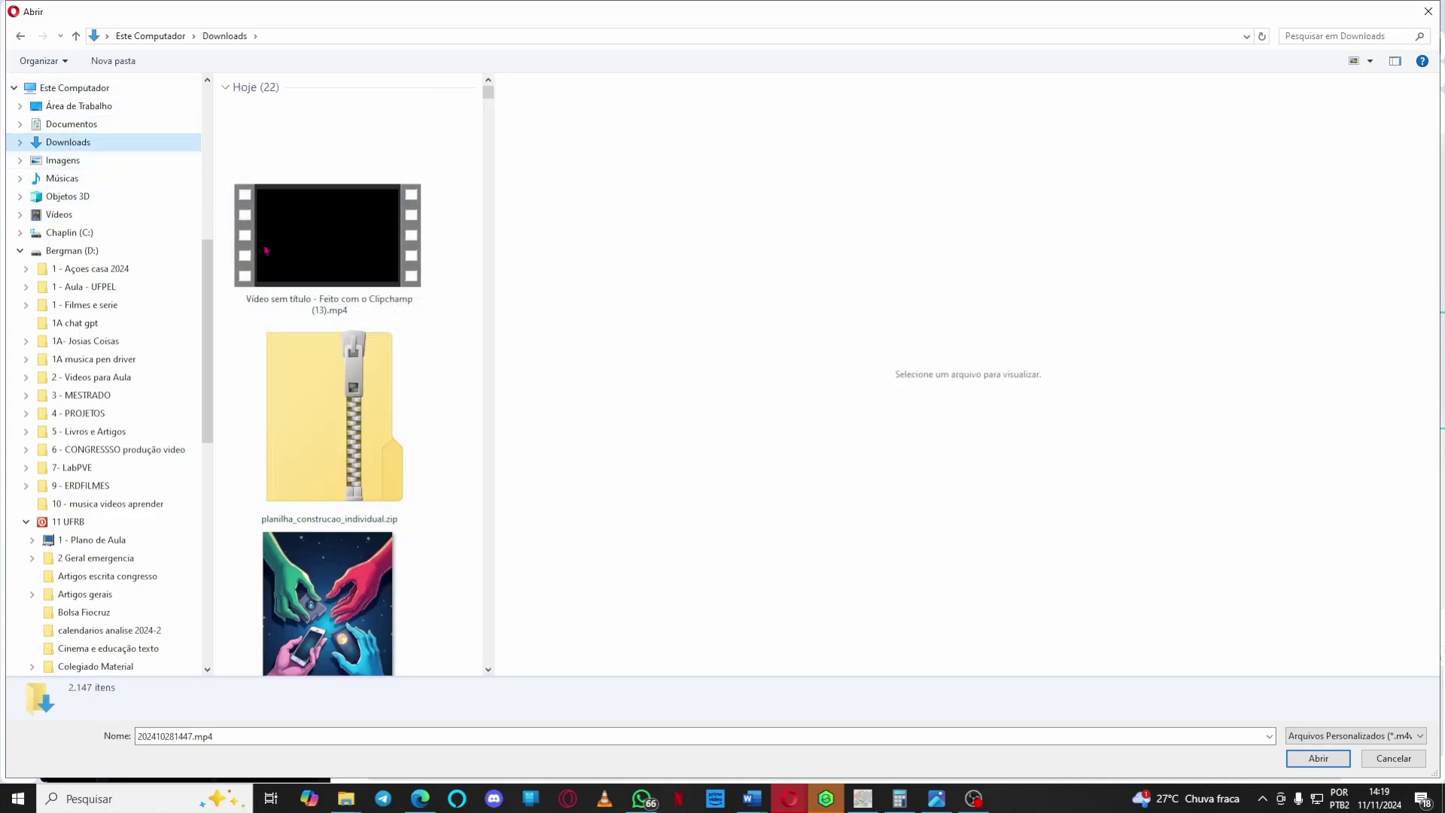
{"action": "left_click", "coordinate": [328, 261]}
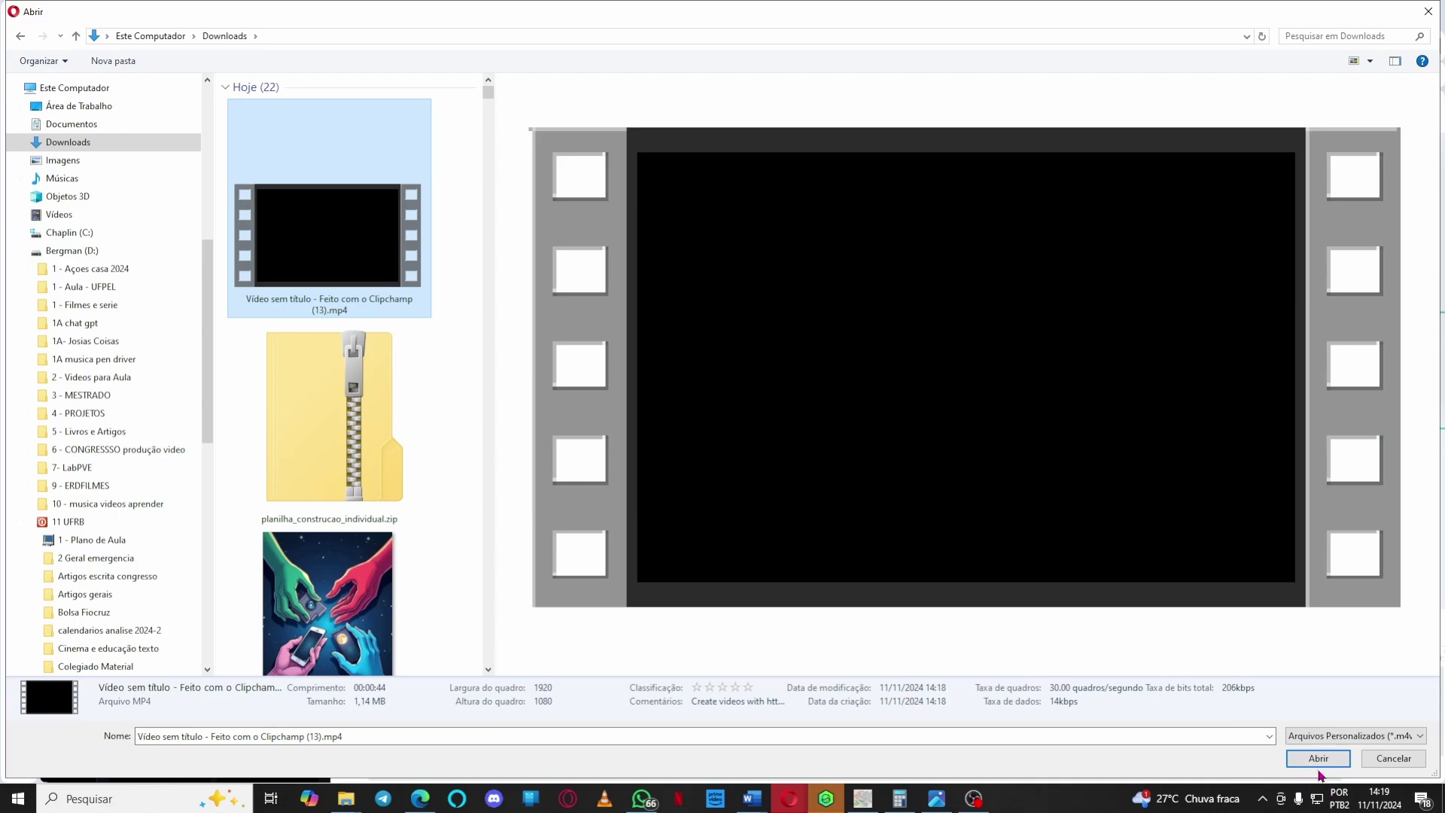
{"action": "left_click", "coordinate": [1316, 759]}
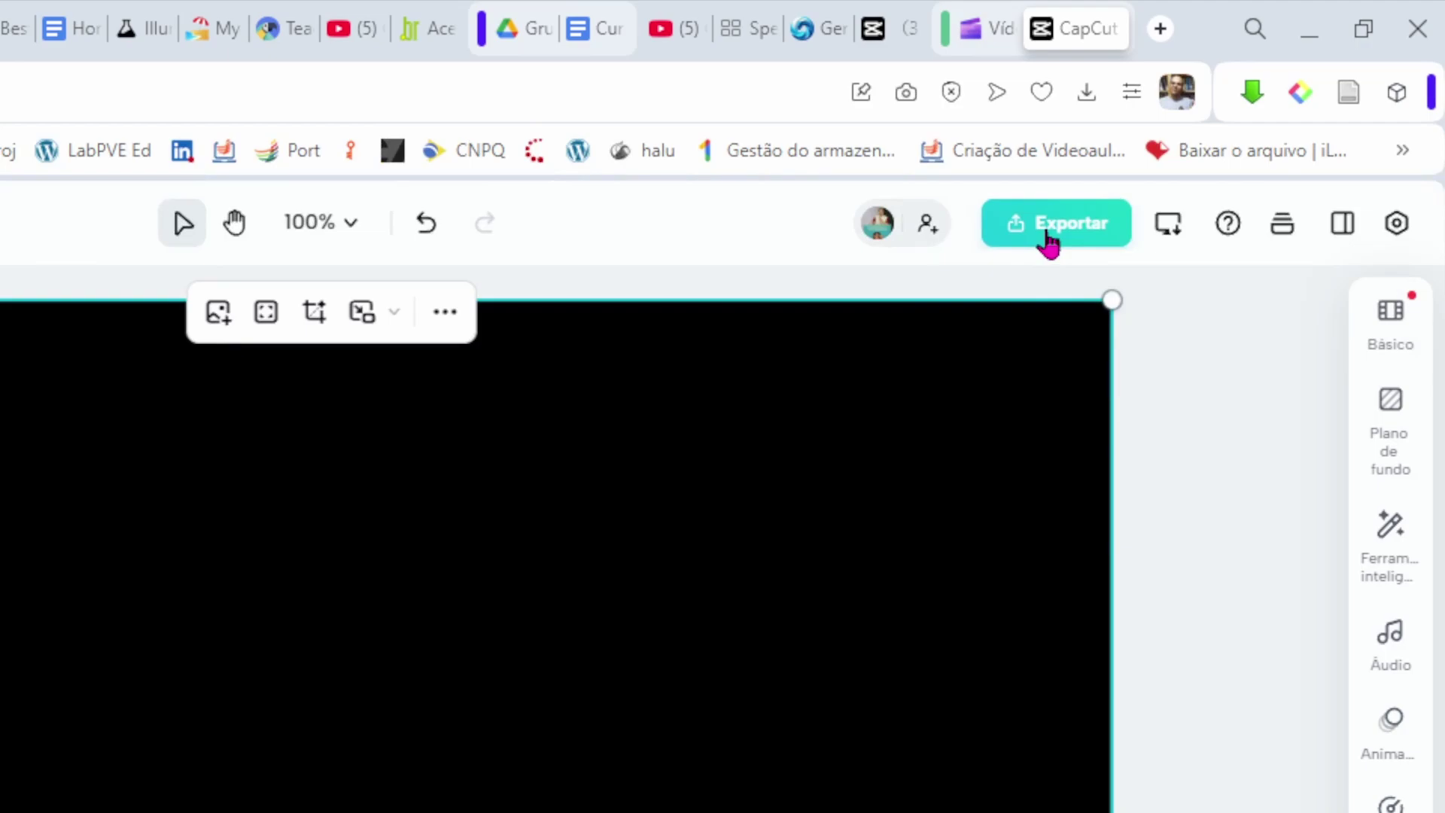
{"action": "left_click", "coordinate": [1048, 242]}
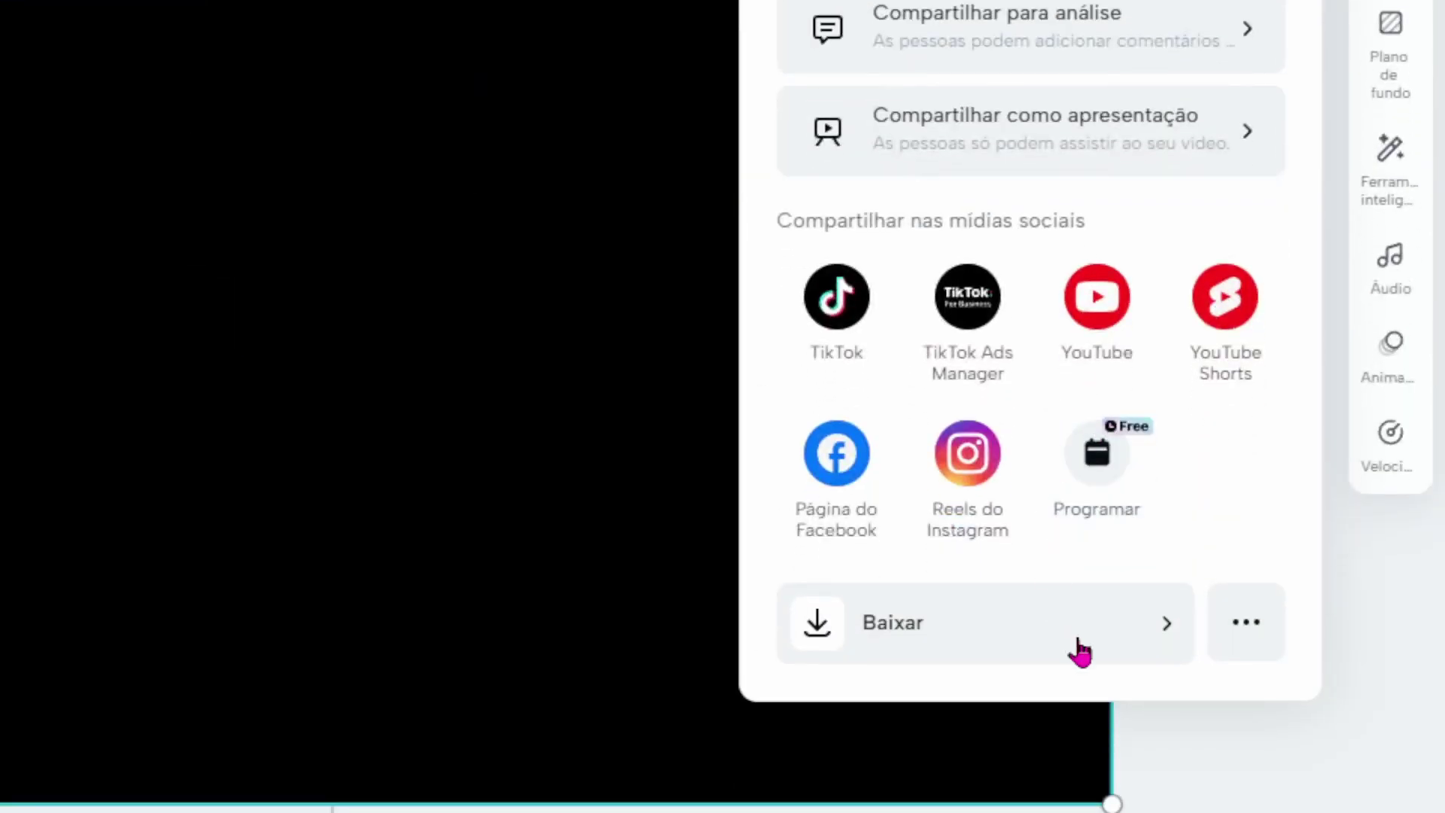
{"action": "left_click", "coordinate": [1164, 629]}
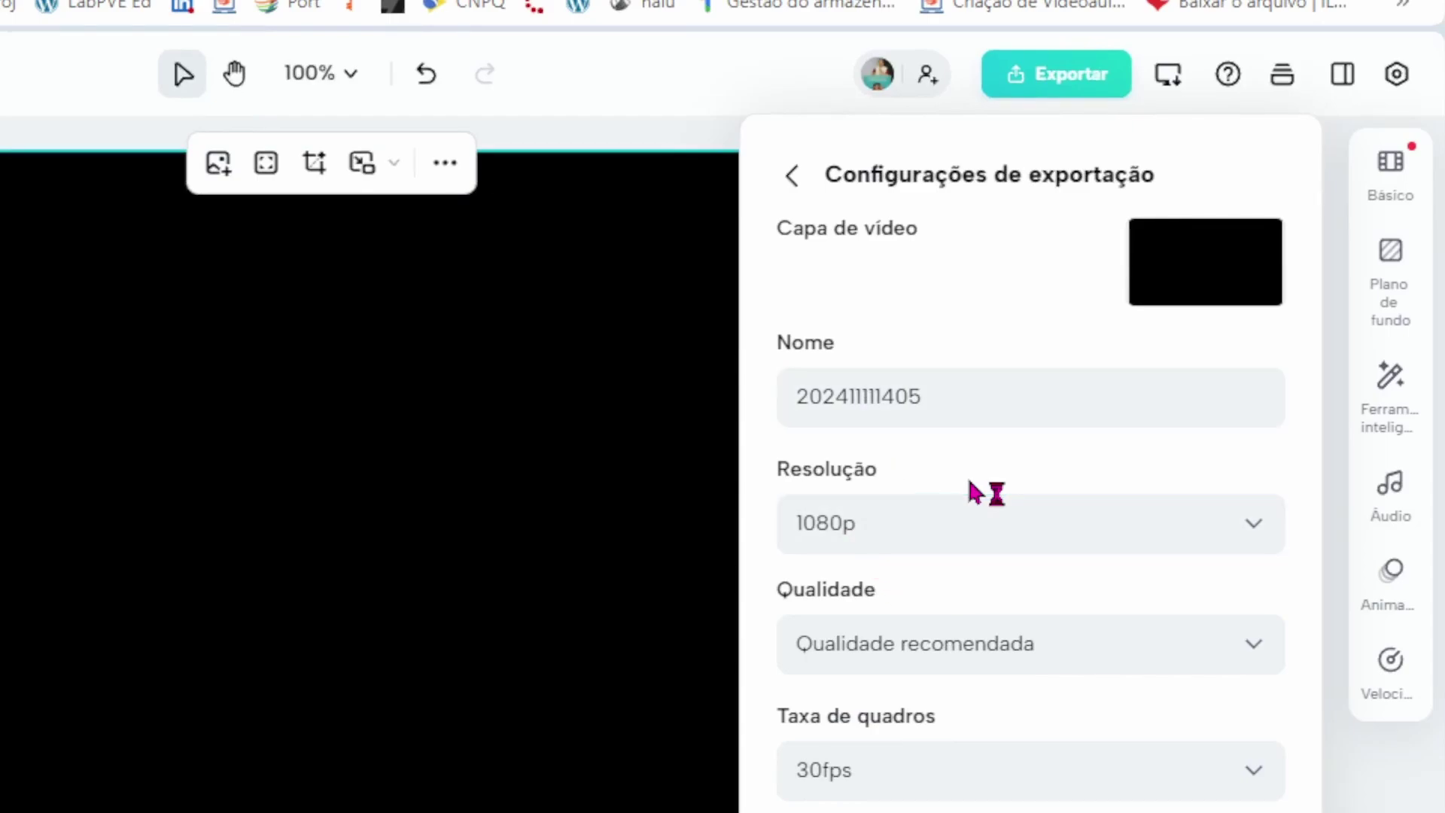
{"action": "left_click", "coordinate": [792, 179]}
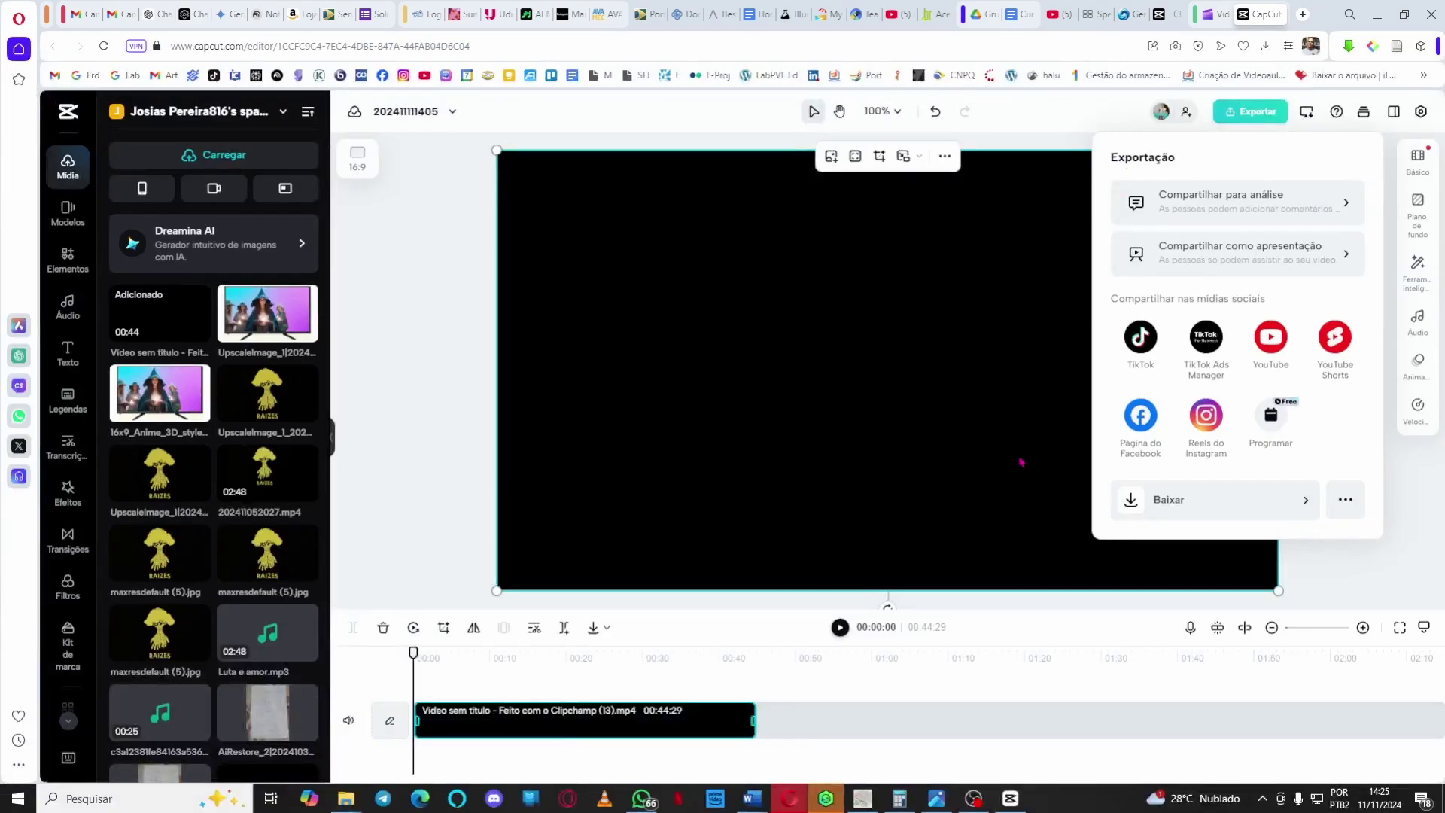
{"action": "left_click", "coordinate": [674, 133]}
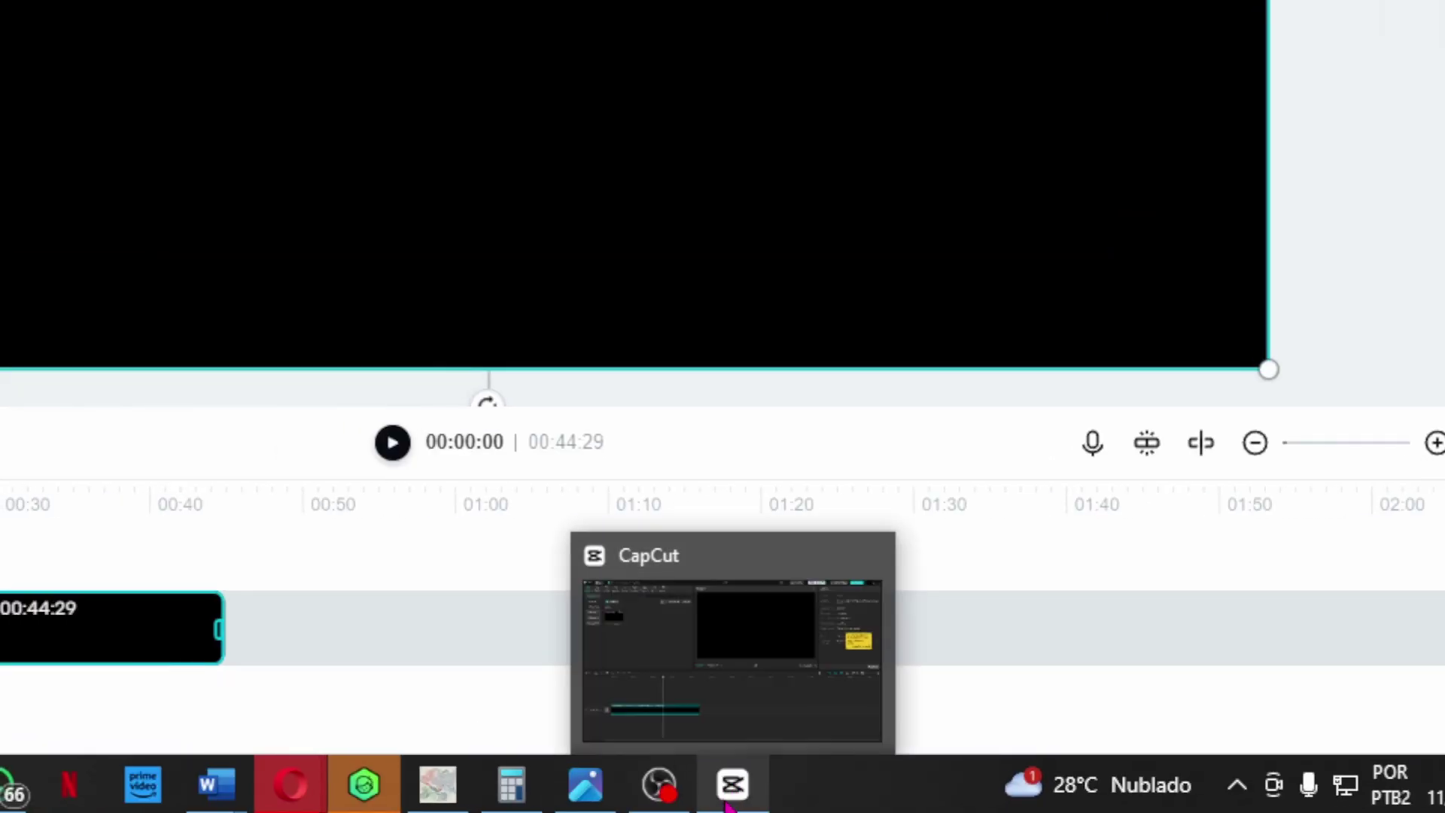
In the CapCut desktop app, delete the previously imported video from the media list.
{"action": "left_click", "coordinate": [728, 803]}
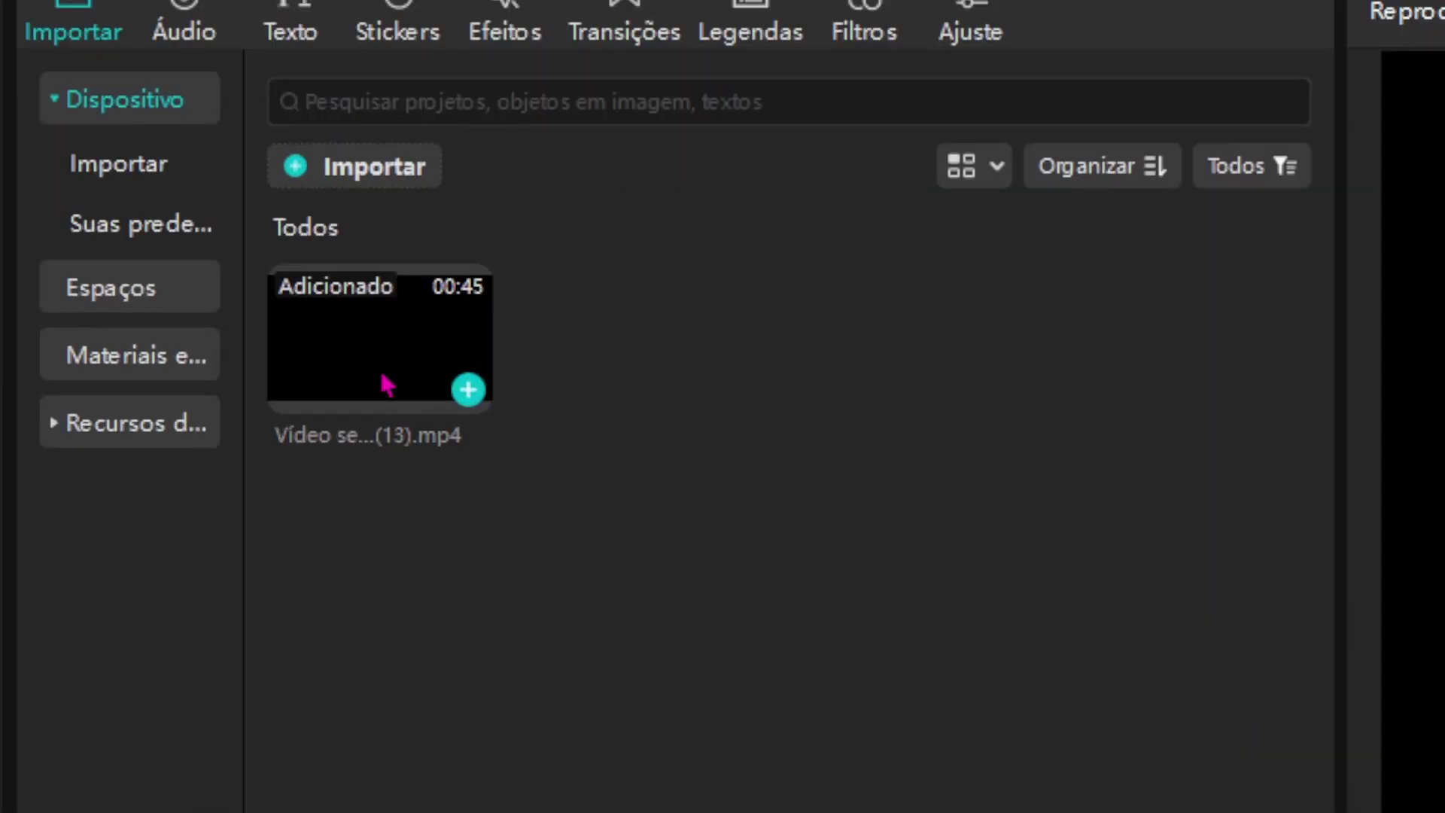
{"action": "left_click", "coordinate": [387, 385]}
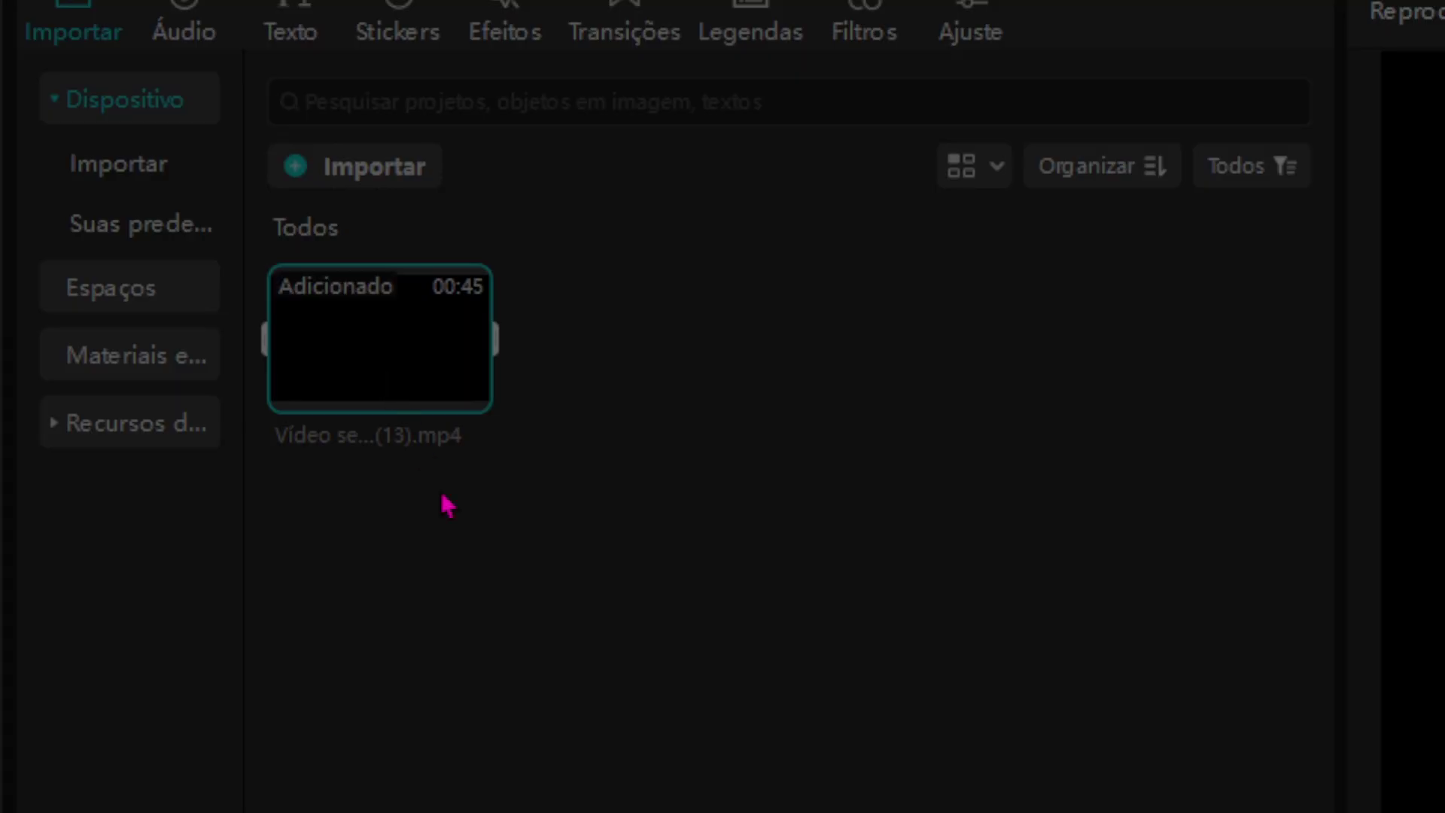
{"action": "key", "text": "Delete"}
{"action": "left_click", "coordinate": [891, 336]}
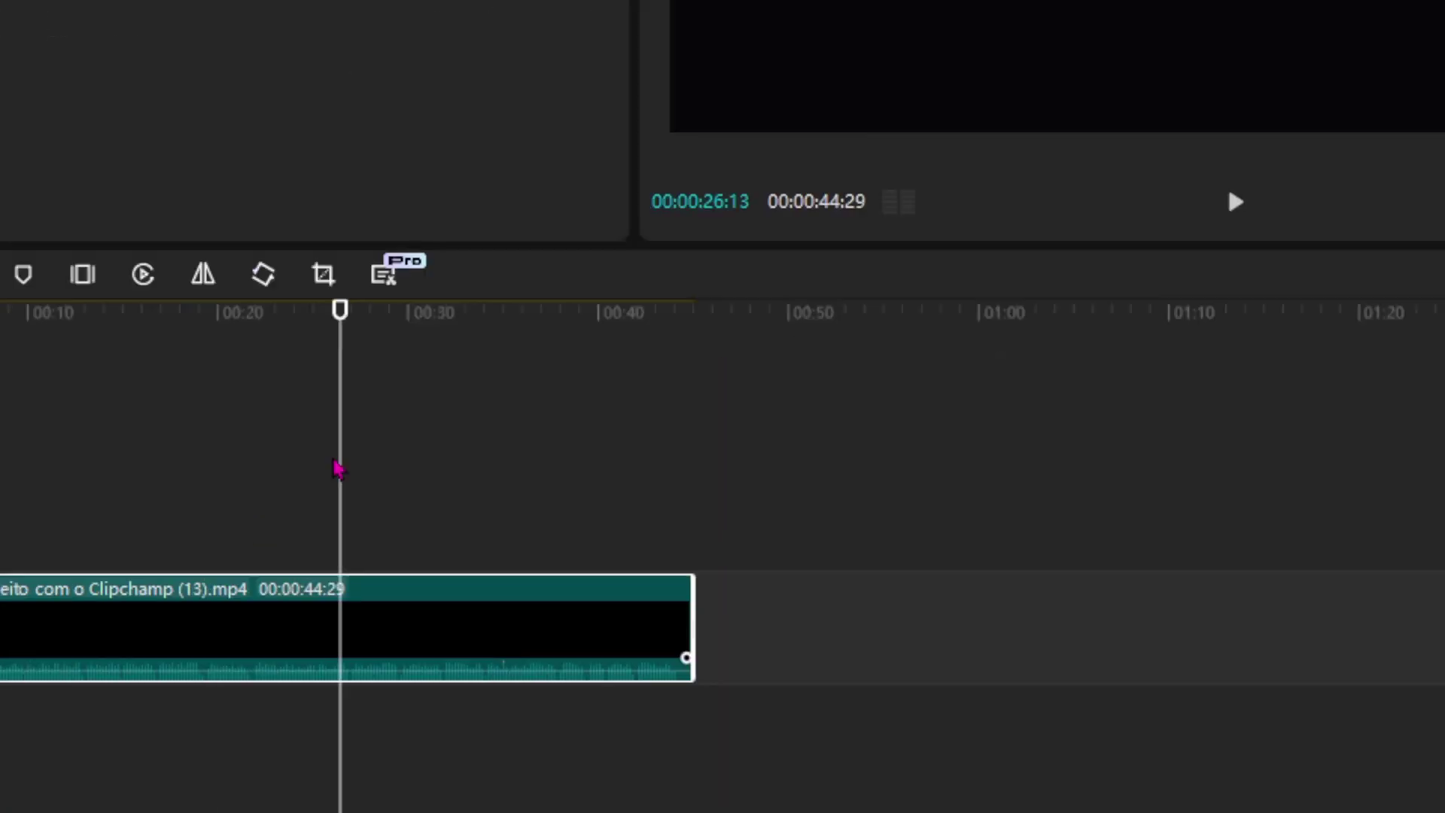
{"action": "key", "text": "Delete"}
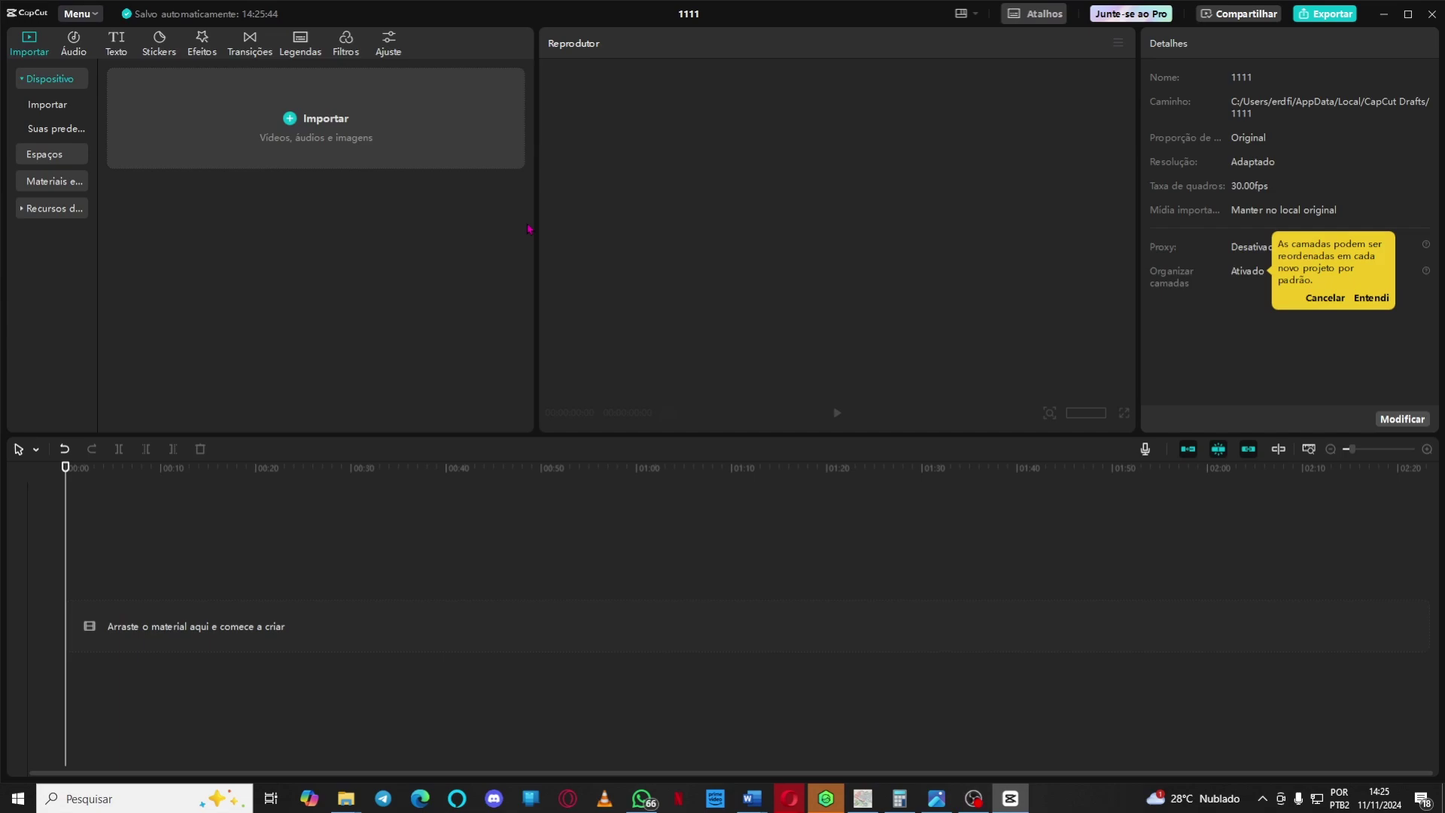
Import 'Vídeo sem título - Feito com o Clipchamp (15).mp4' from Downloads onto the main track and play it.
{"action": "left_click", "coordinate": [306, 132]}
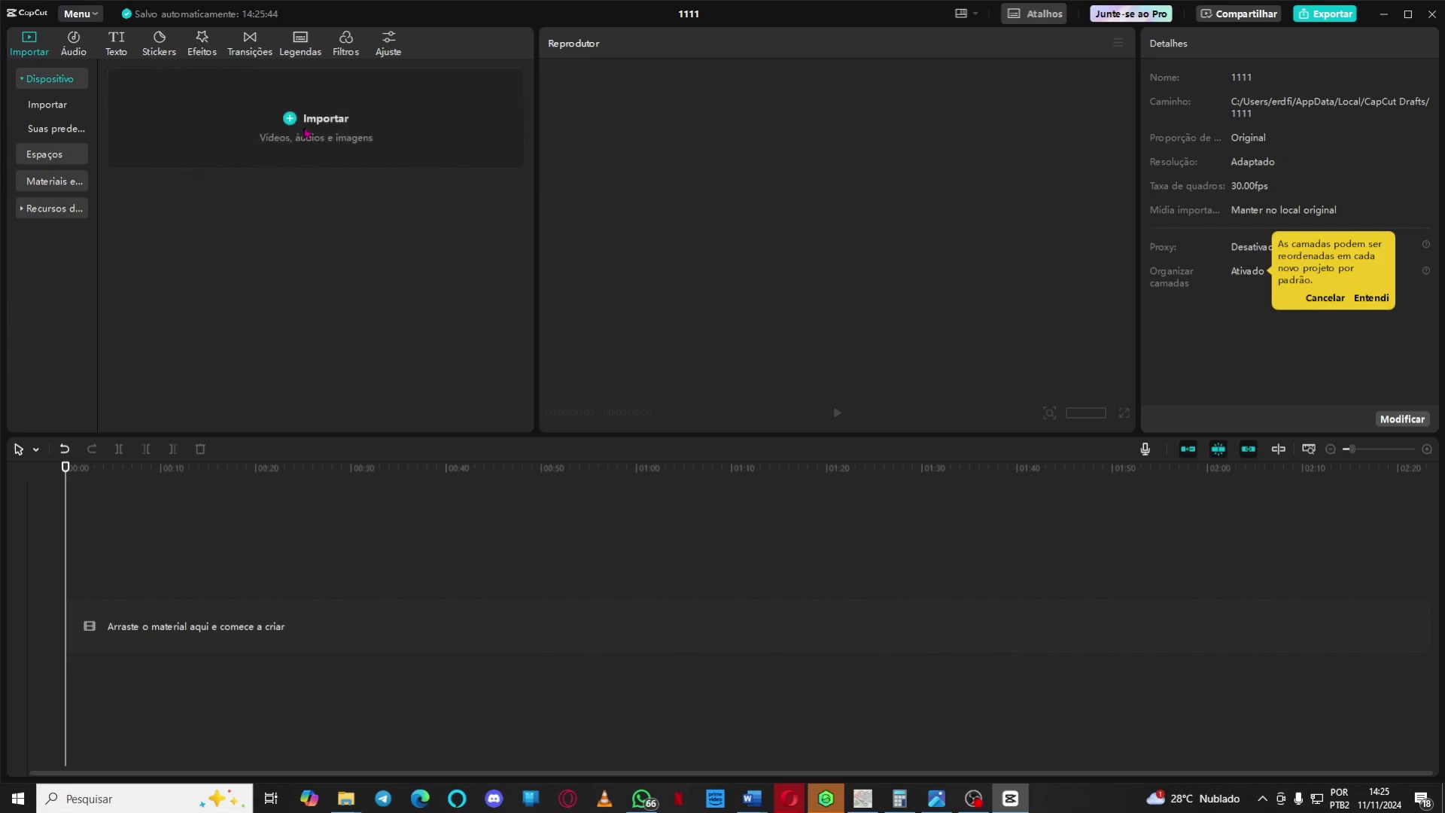
{"action": "left_click", "coordinate": [314, 239]}
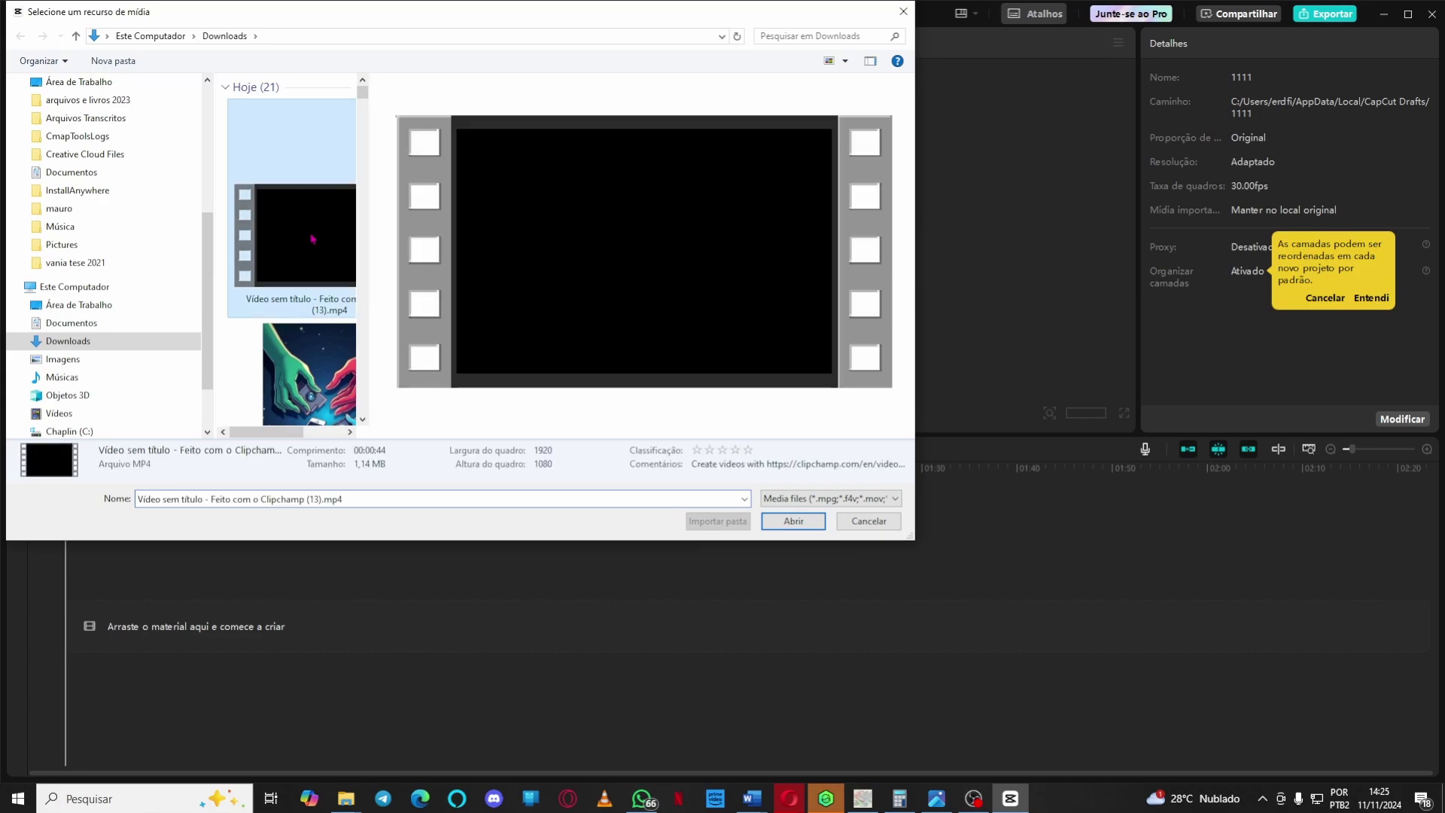
{"action": "left_click", "coordinate": [787, 521]}
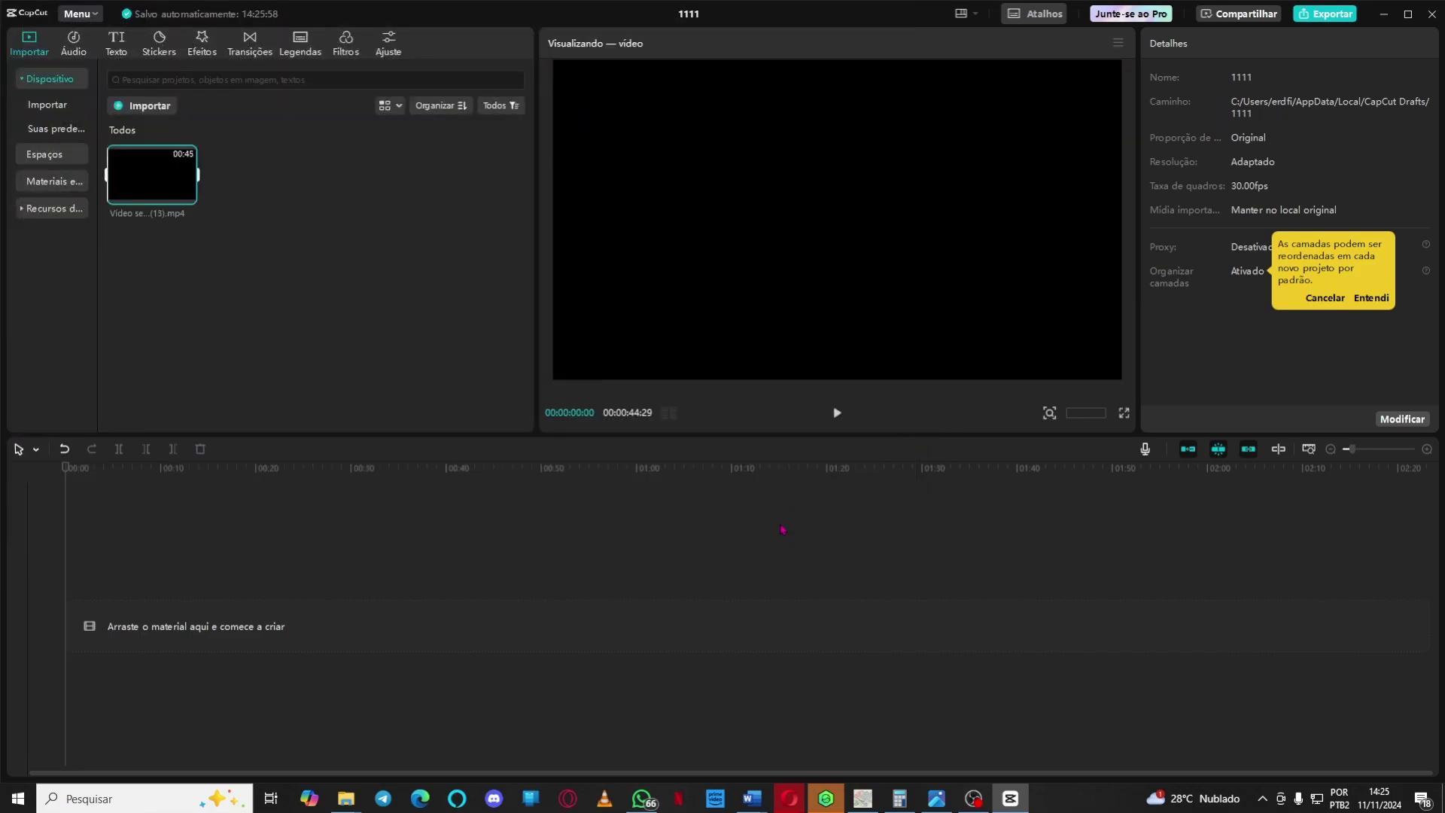
{"action": "left_click_drag", "start_coordinate": [137, 197], "coordinate": [135, 628]}
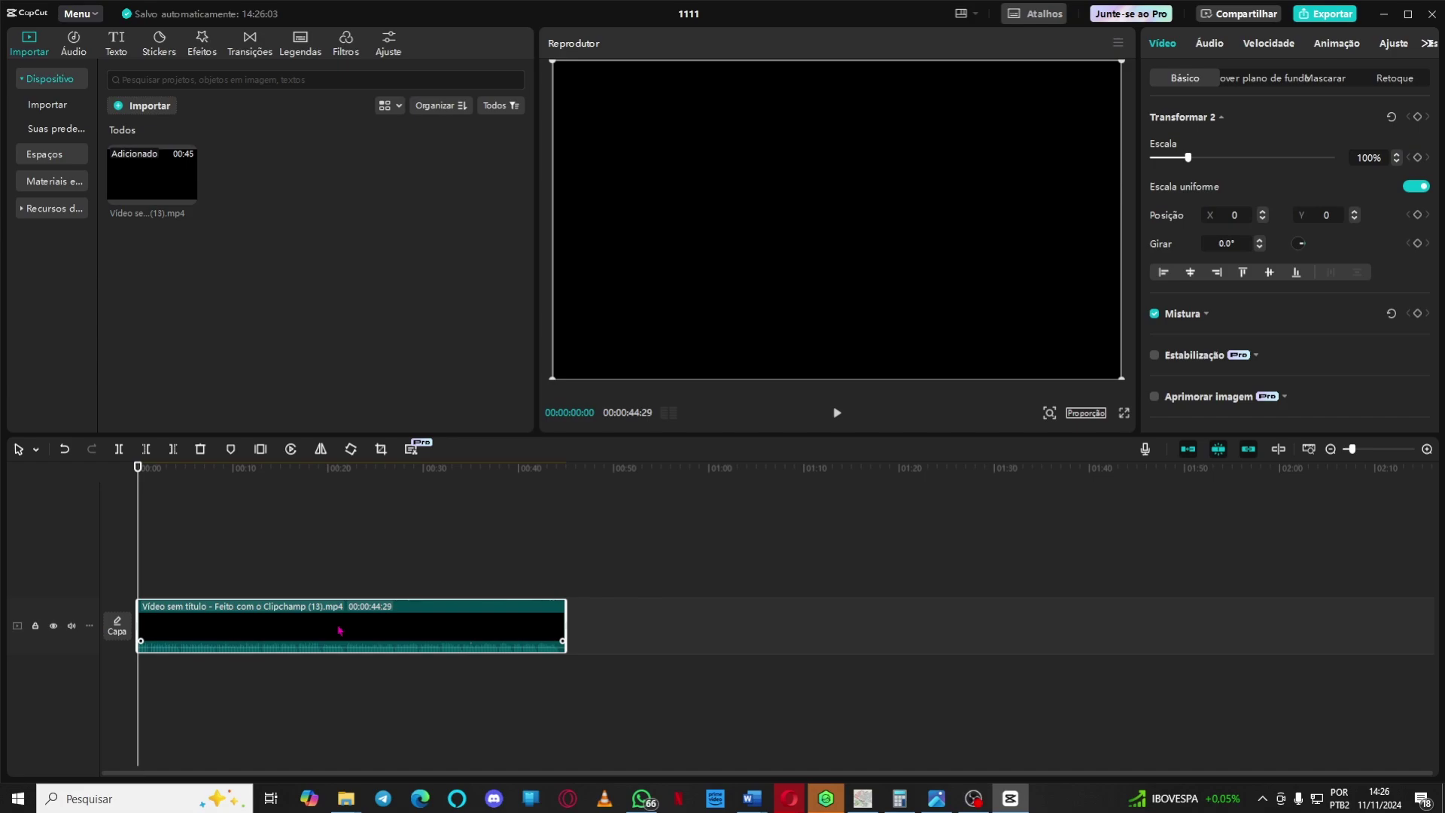
{"action": "key", "text": "space"}
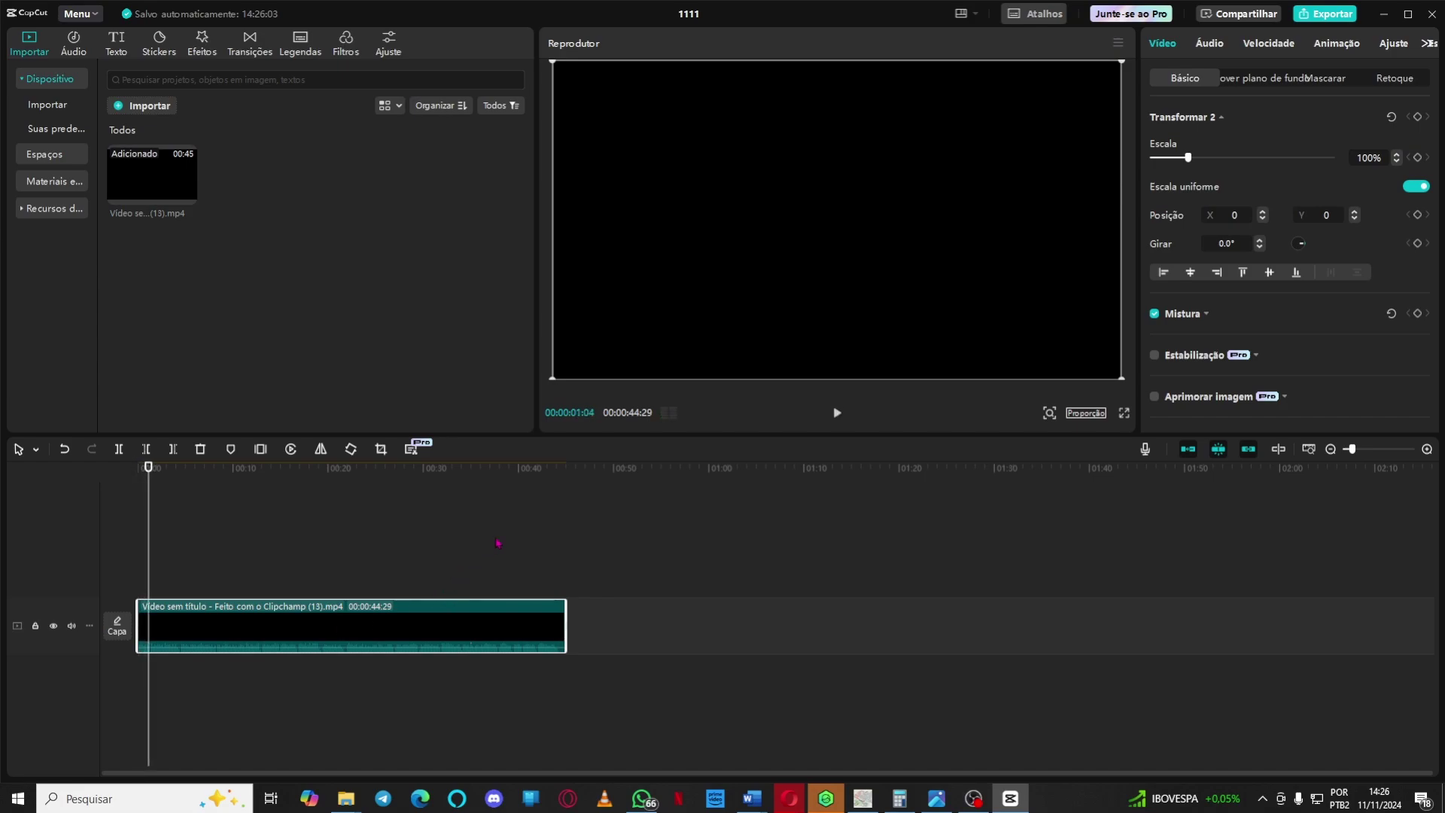
{"action": "left_click", "coordinate": [571, 483]}
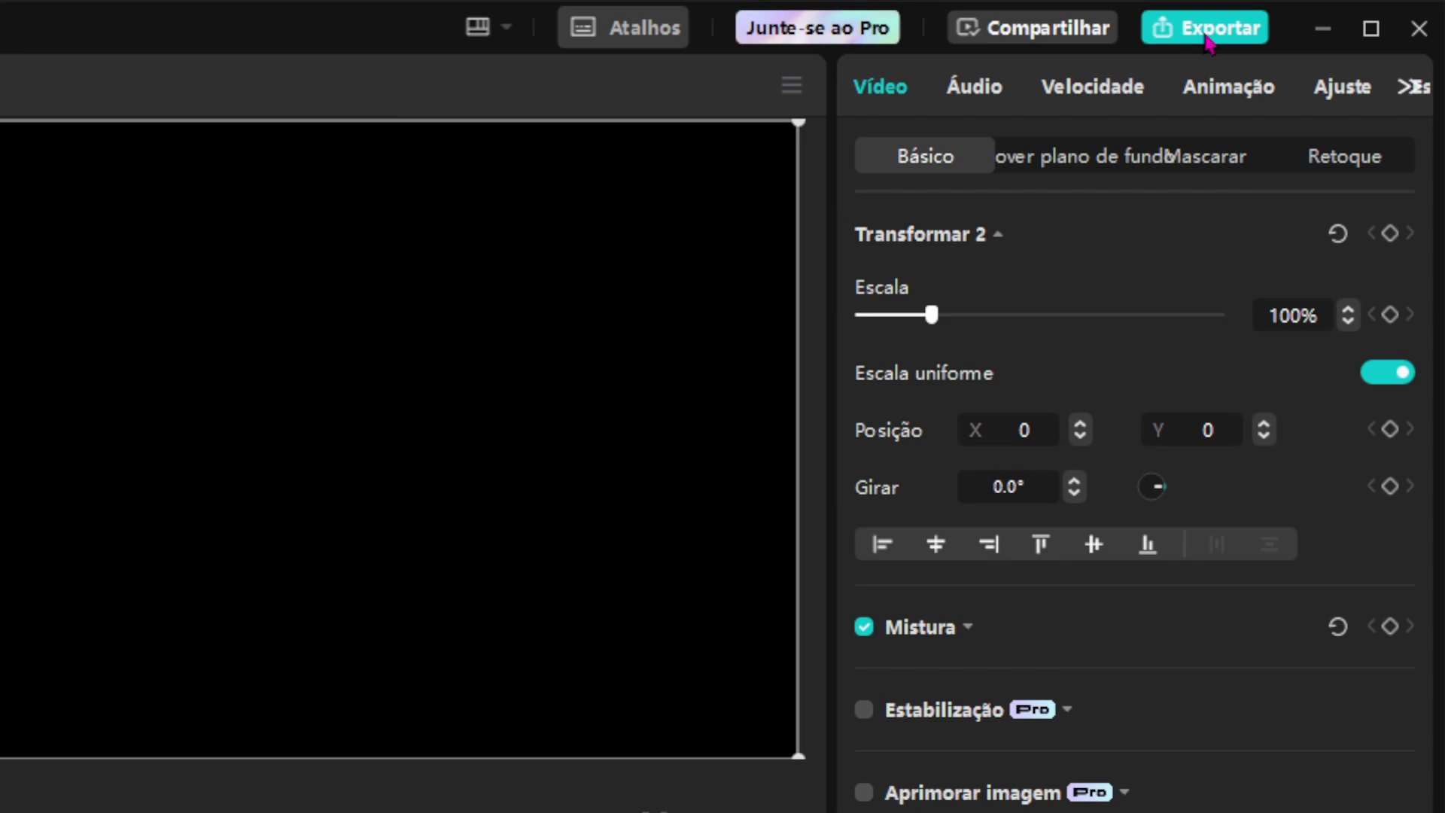
Export audio only as MP3, with video unchecked, named 'letramento digital imagetico'.
{"action": "left_click", "coordinate": [1208, 34]}
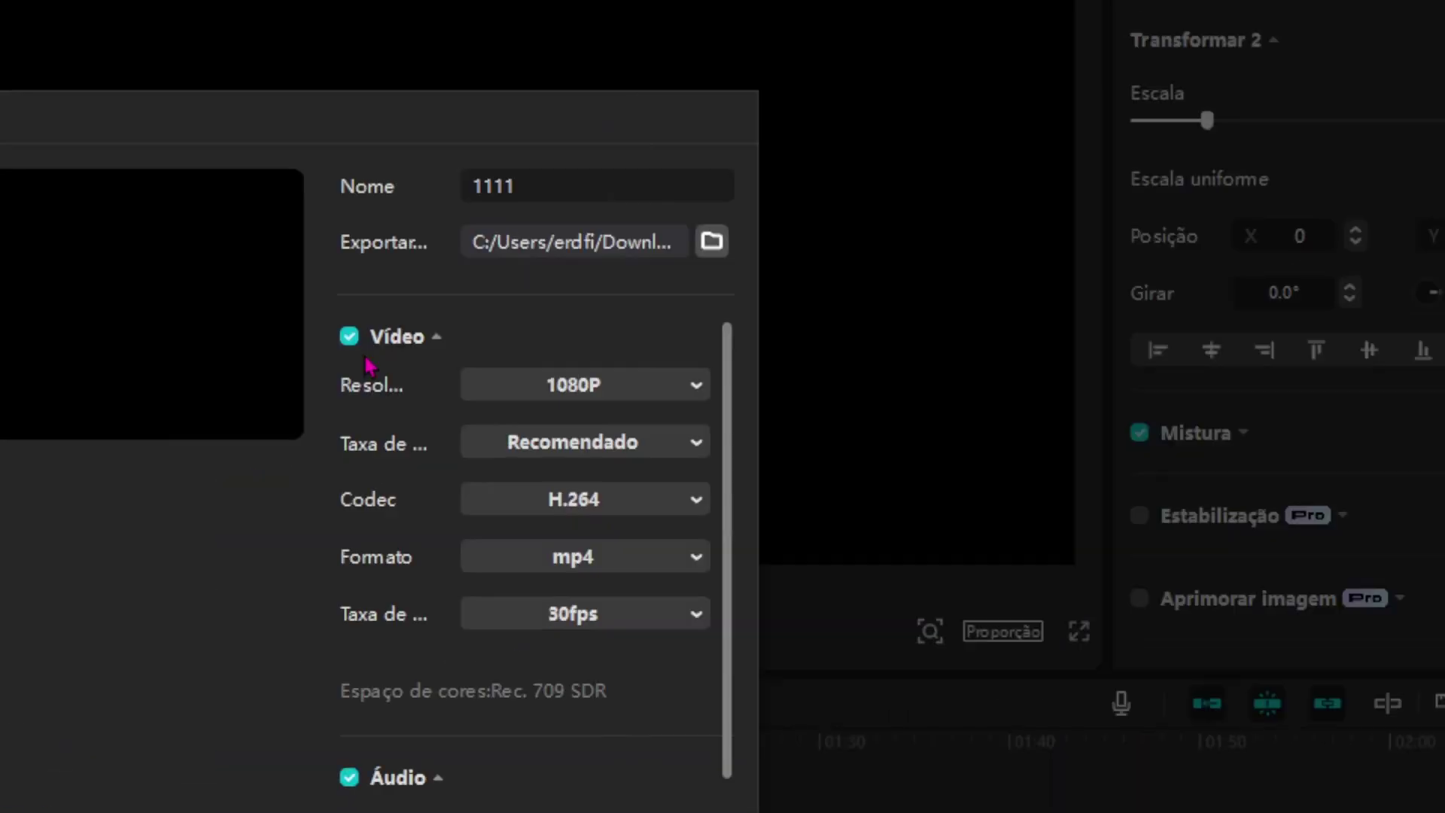
{"action": "left_click", "coordinate": [348, 339]}
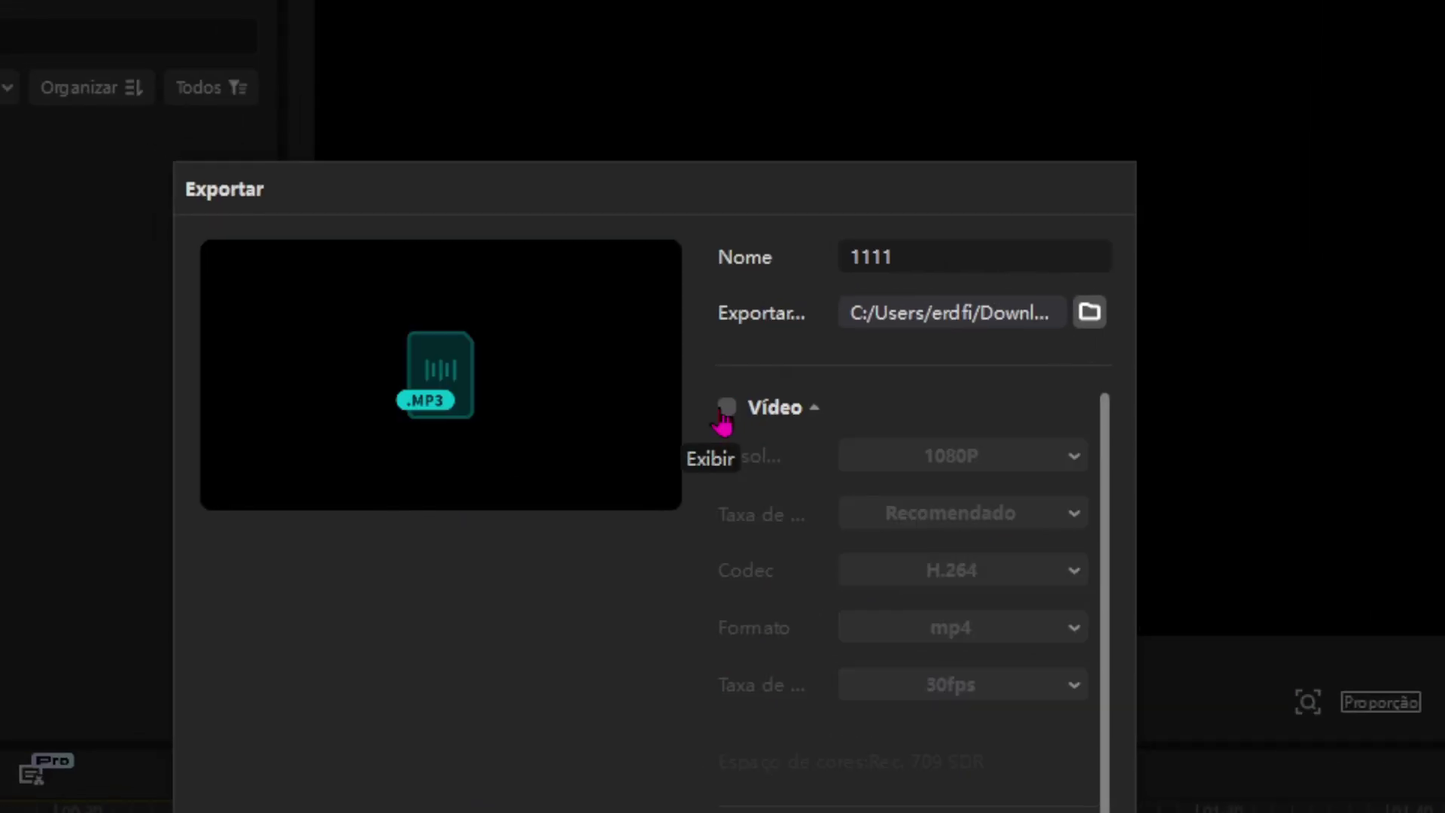
{"action": "scroll", "coordinate": [748, 499], "scroll_direction": "down", "scroll_amount": 4}
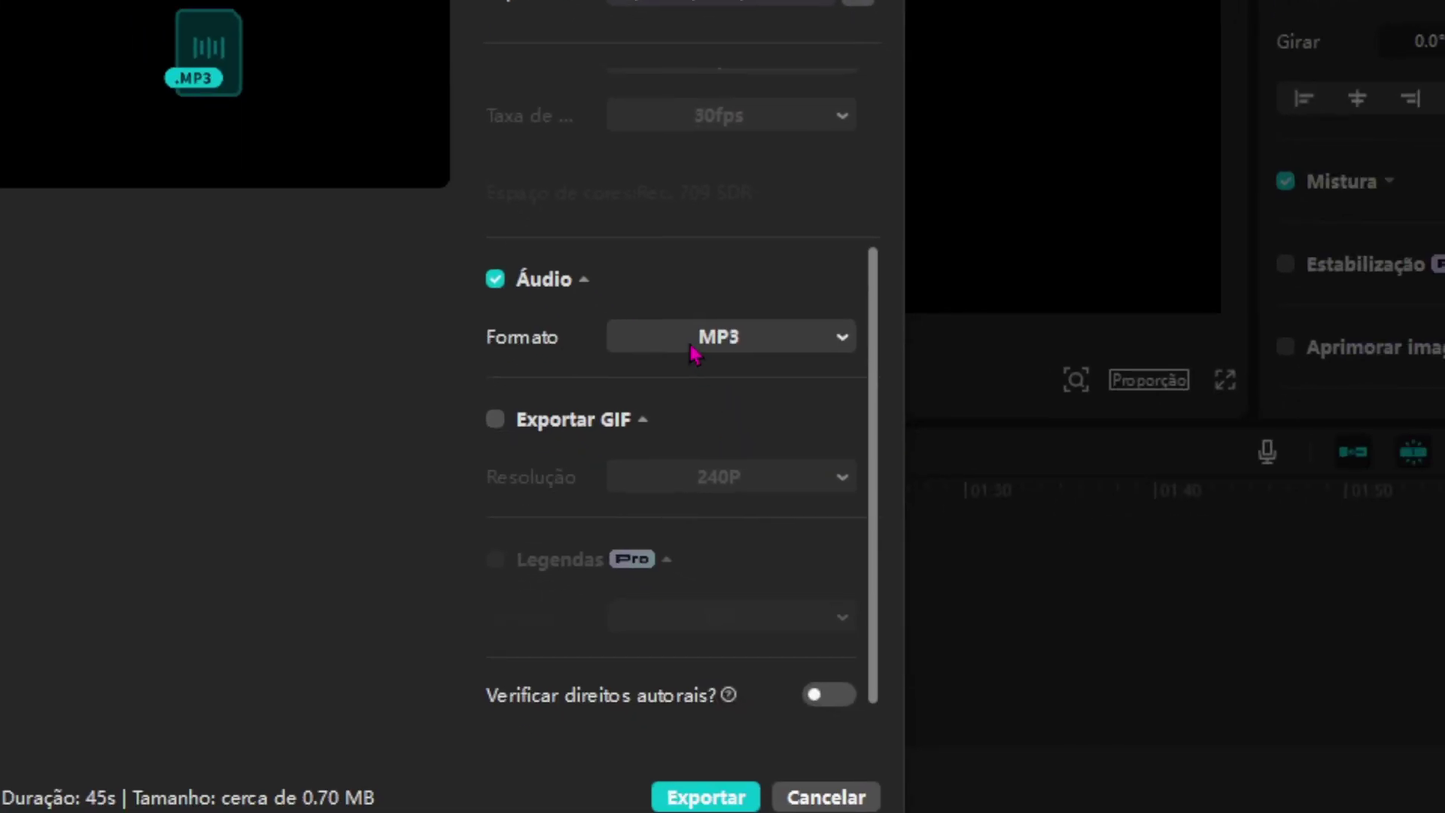
{"action": "left_click", "coordinate": [692, 352]}
{"action": "left_click", "coordinate": [690, 344]}
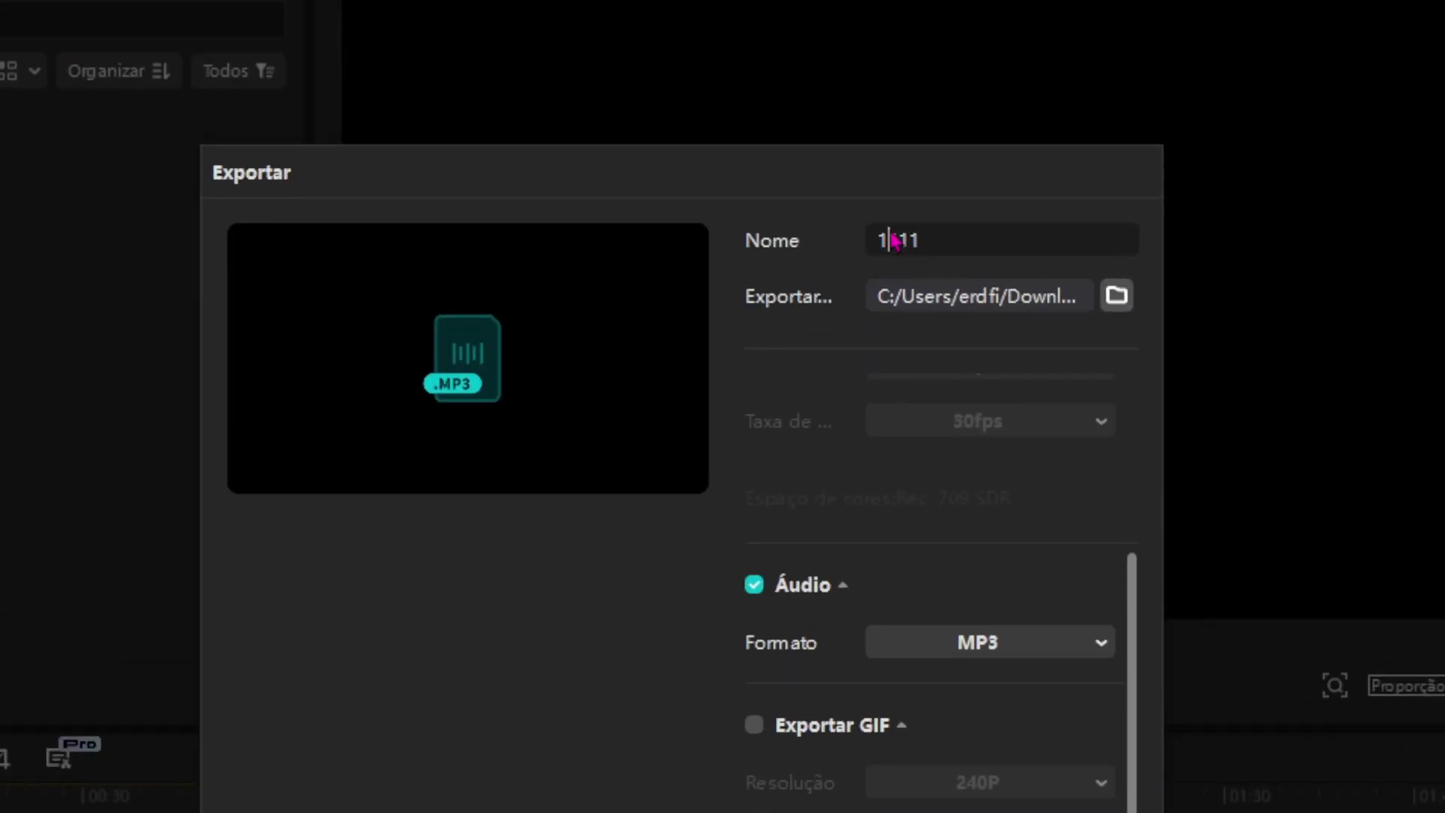
{"action": "double_click", "coordinate": [827, 189]}
{"action": "type", "text": "letramento digital imag"}
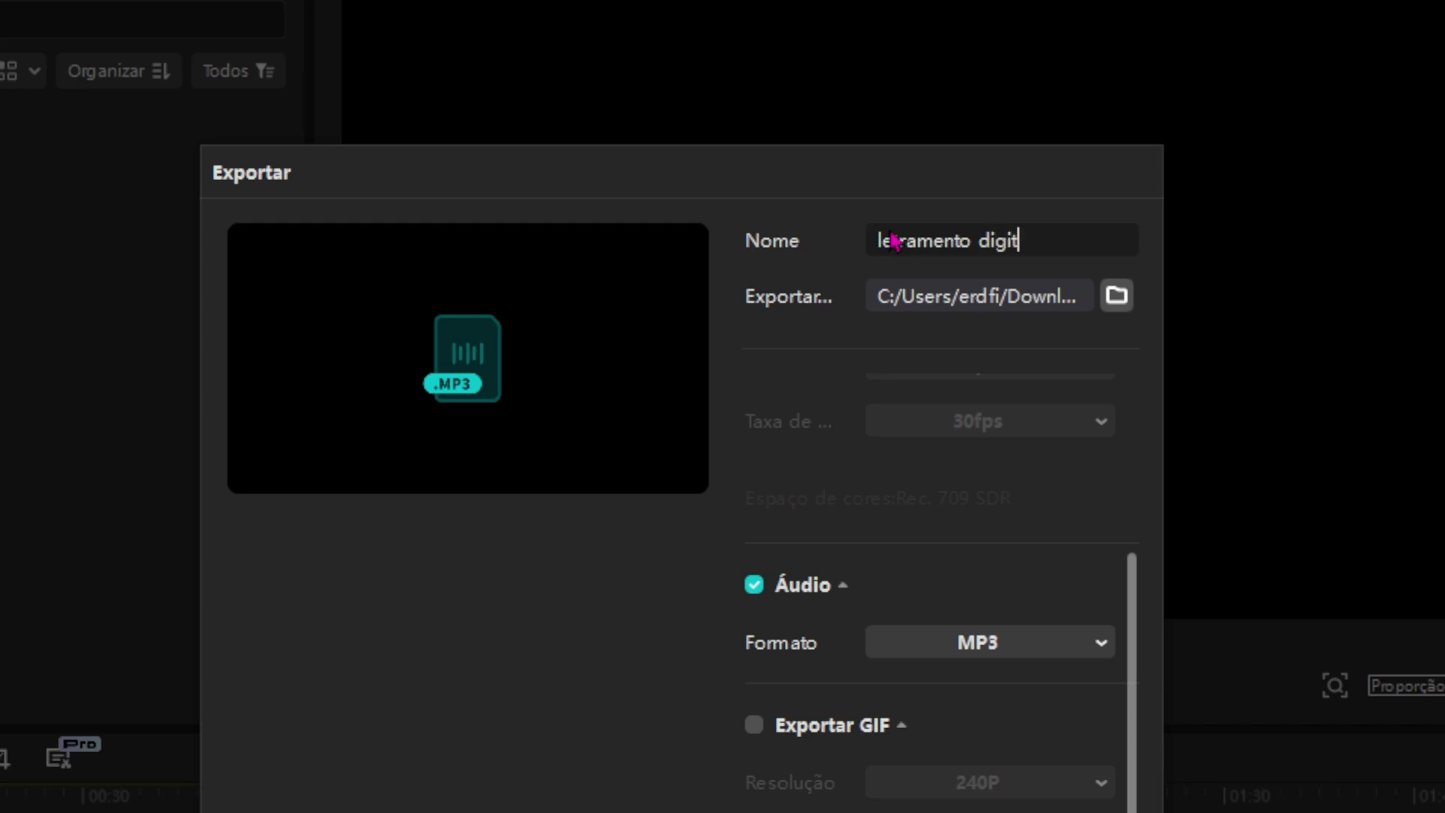
{"action": "type", "text": "etico"}
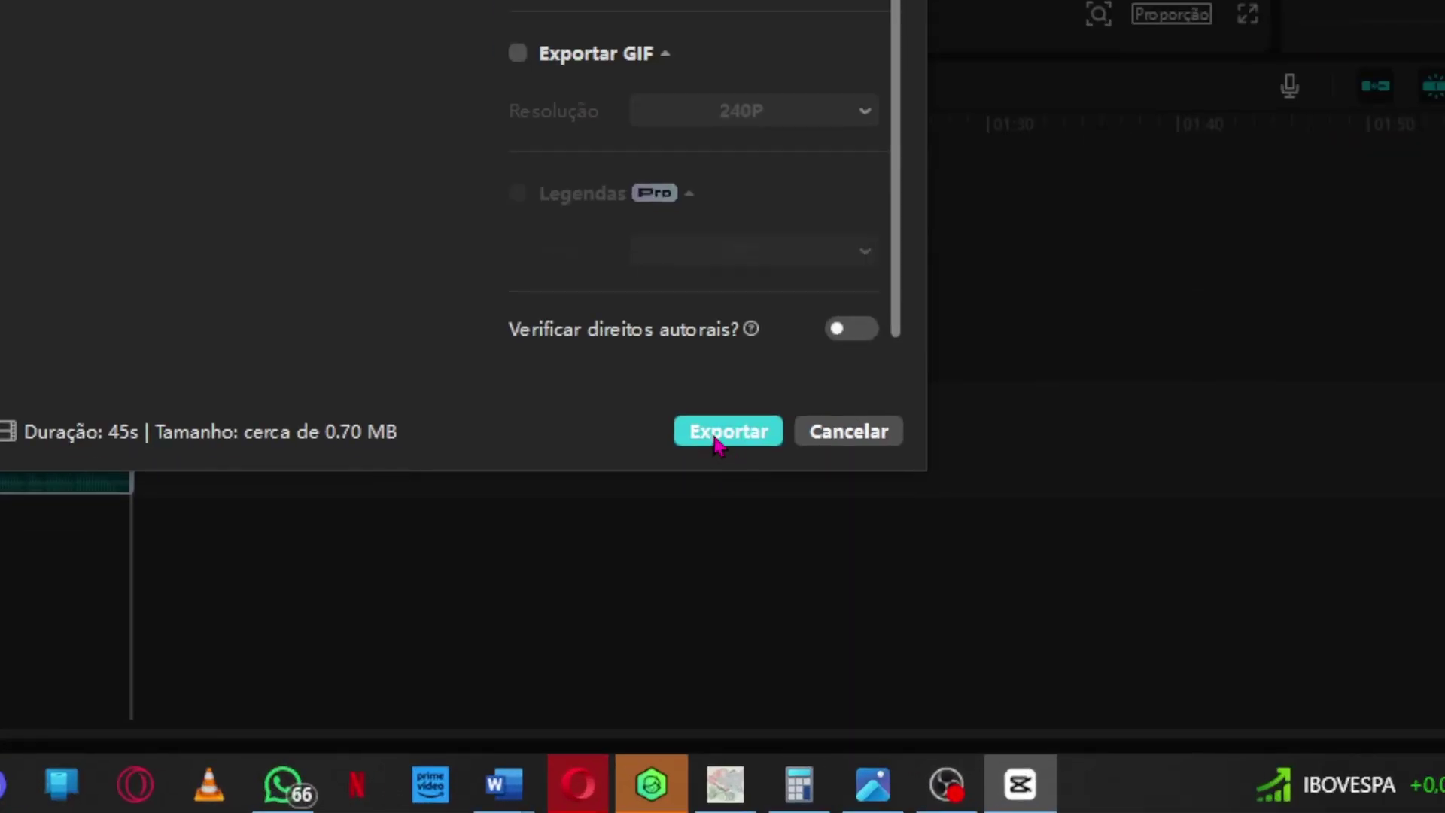
{"action": "left_click", "coordinate": [718, 440]}
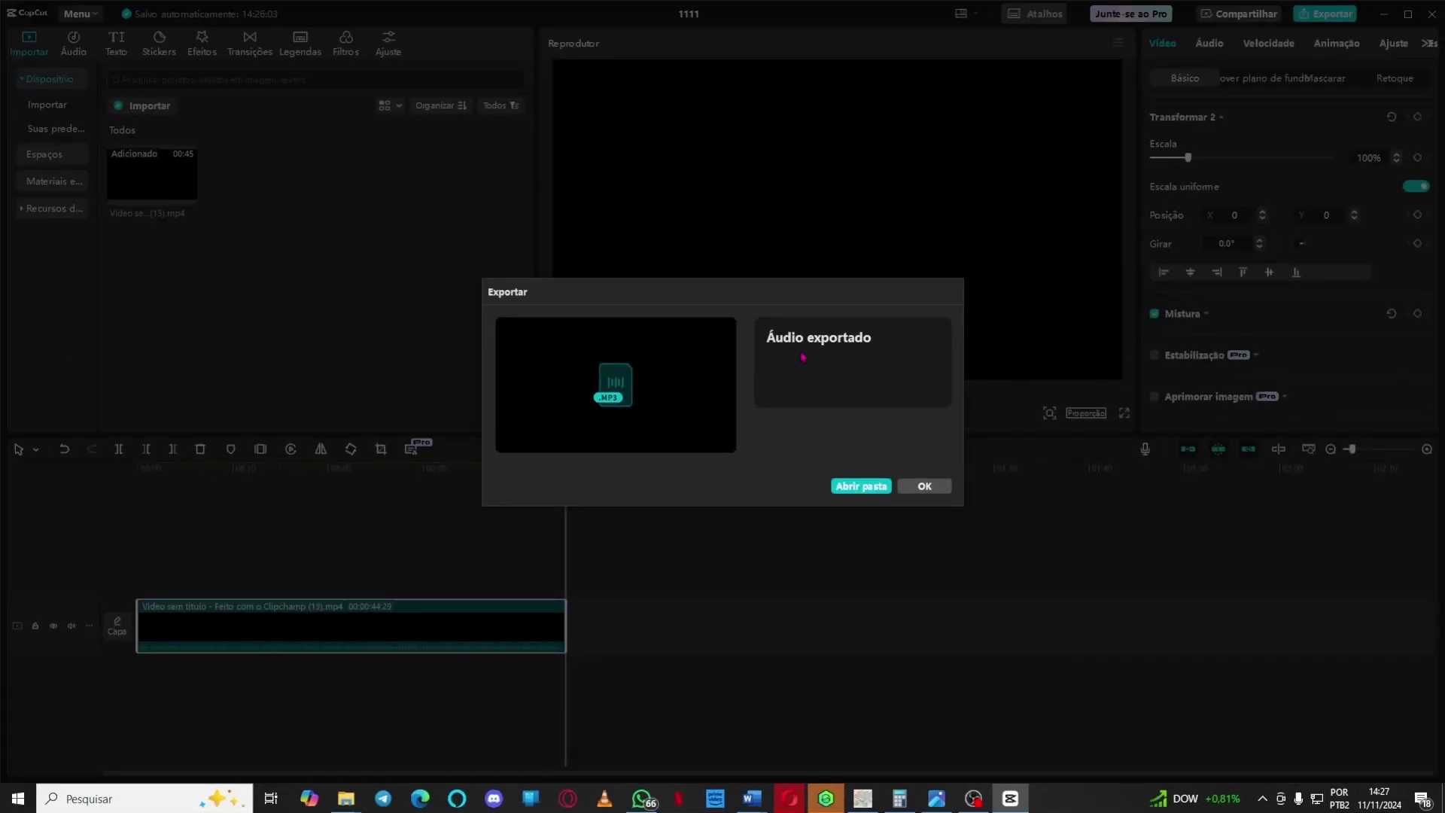
Open the Downloads folder maximized, showing 'letramento digital imagetico.MP3' at 704 KB.
{"action": "left_click", "coordinate": [860, 490]}
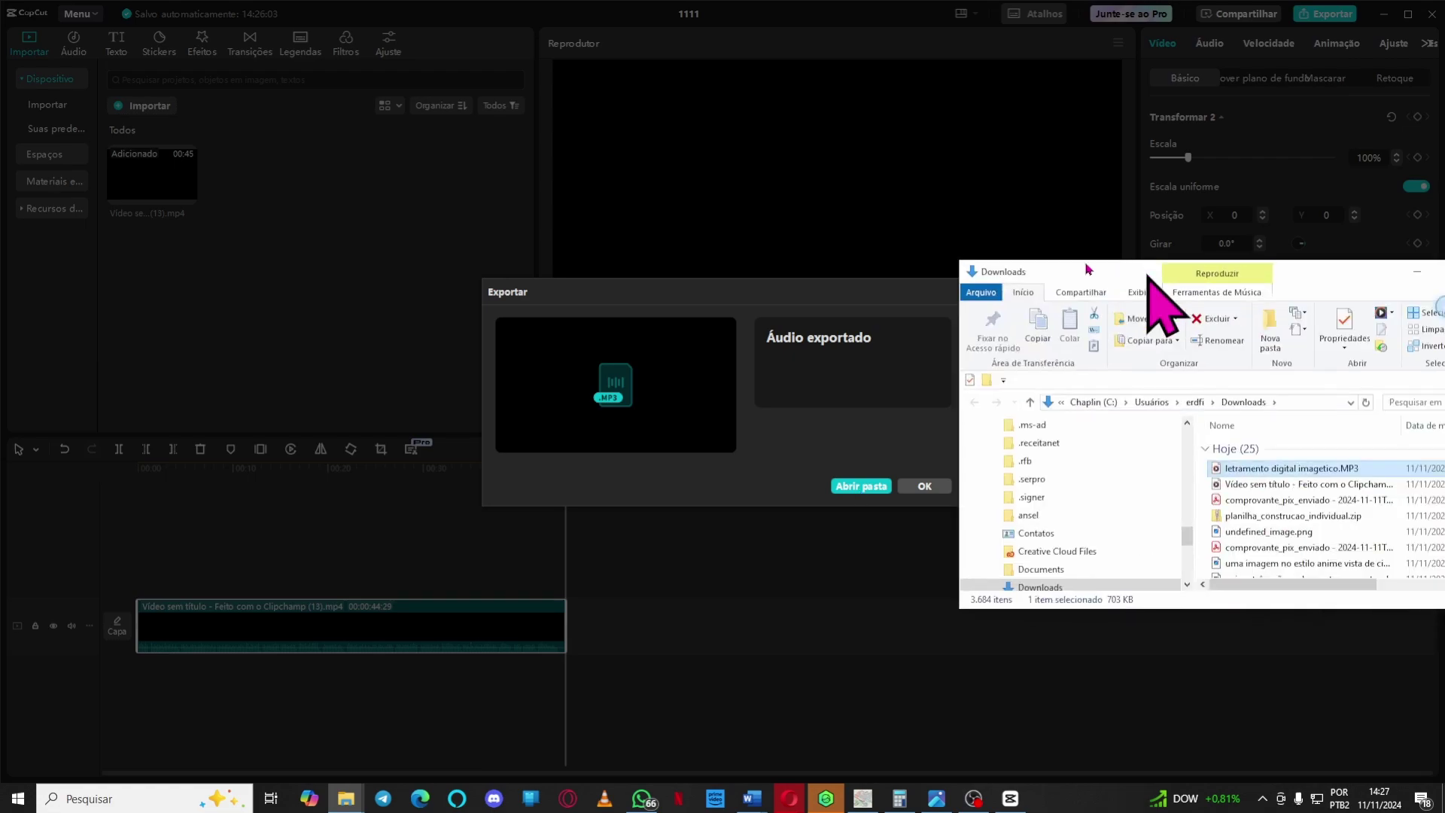
{"action": "left_click", "coordinate": [1196, 200]}
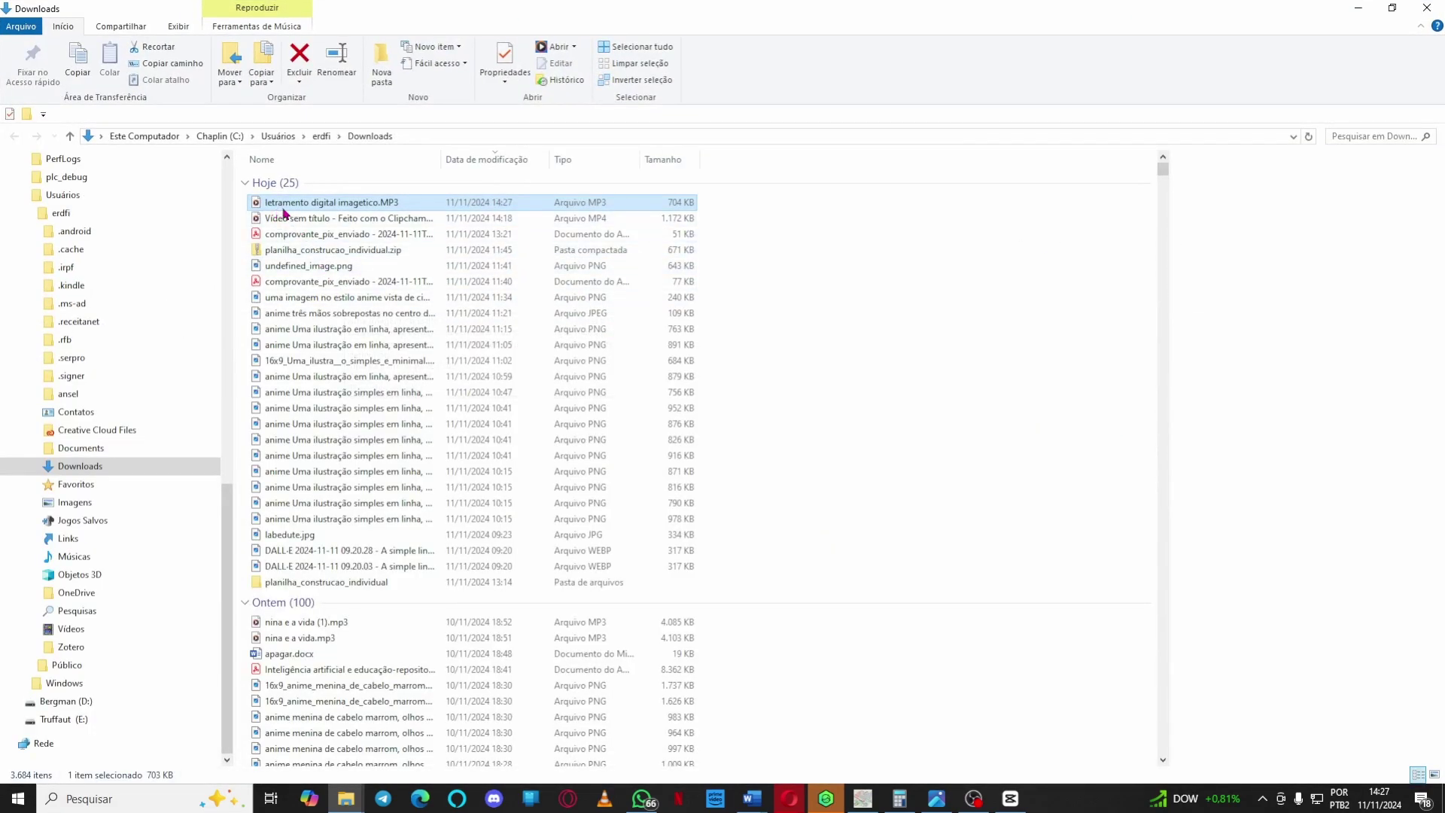
Cancel the MP3 rename, close the blank media player, and minimize the Downloads window.
{"action": "left_click", "coordinate": [384, 211]}
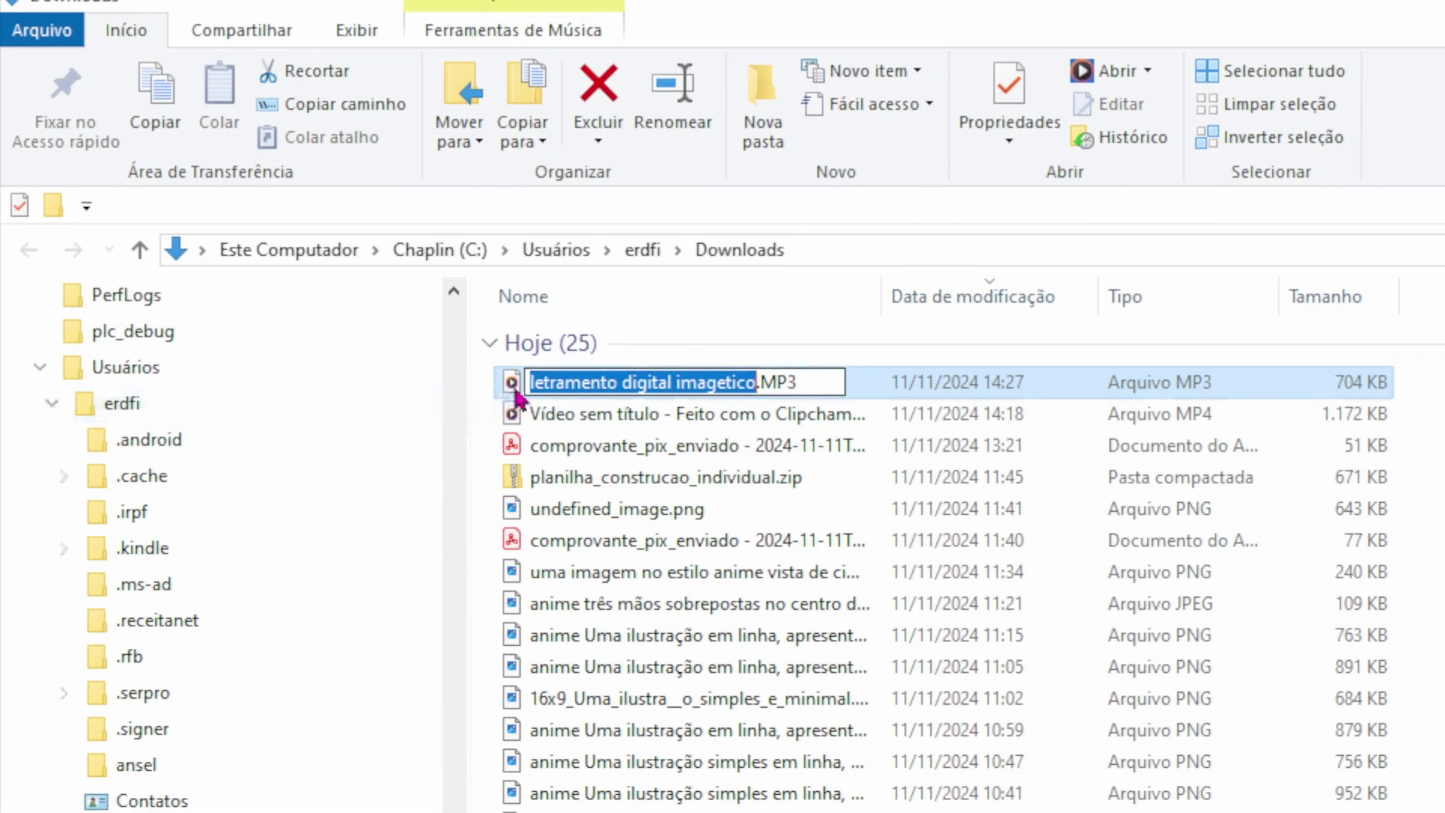
{"action": "left_click", "coordinate": [516, 391]}
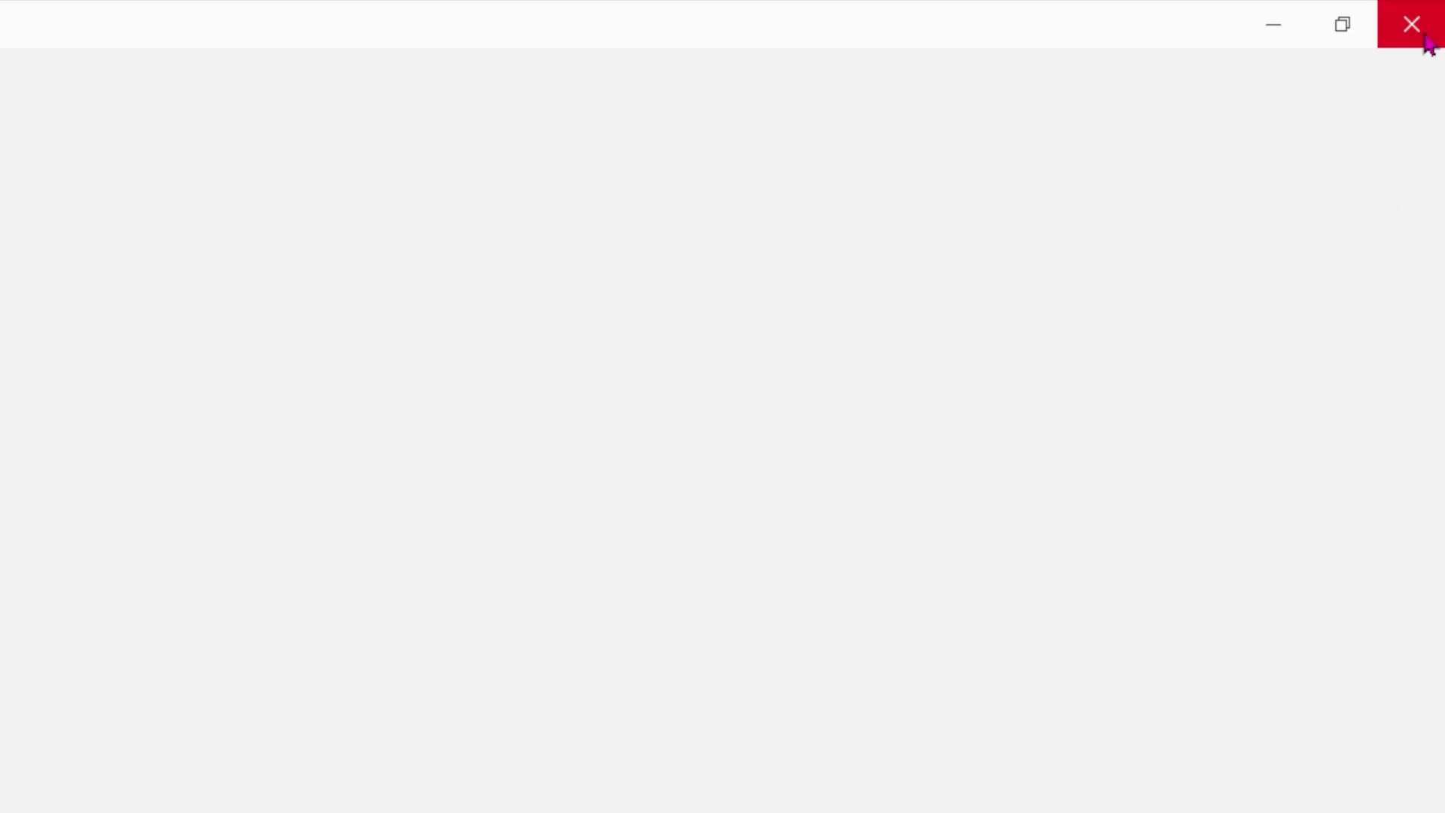
{"action": "left_click", "coordinate": [1425, 40]}
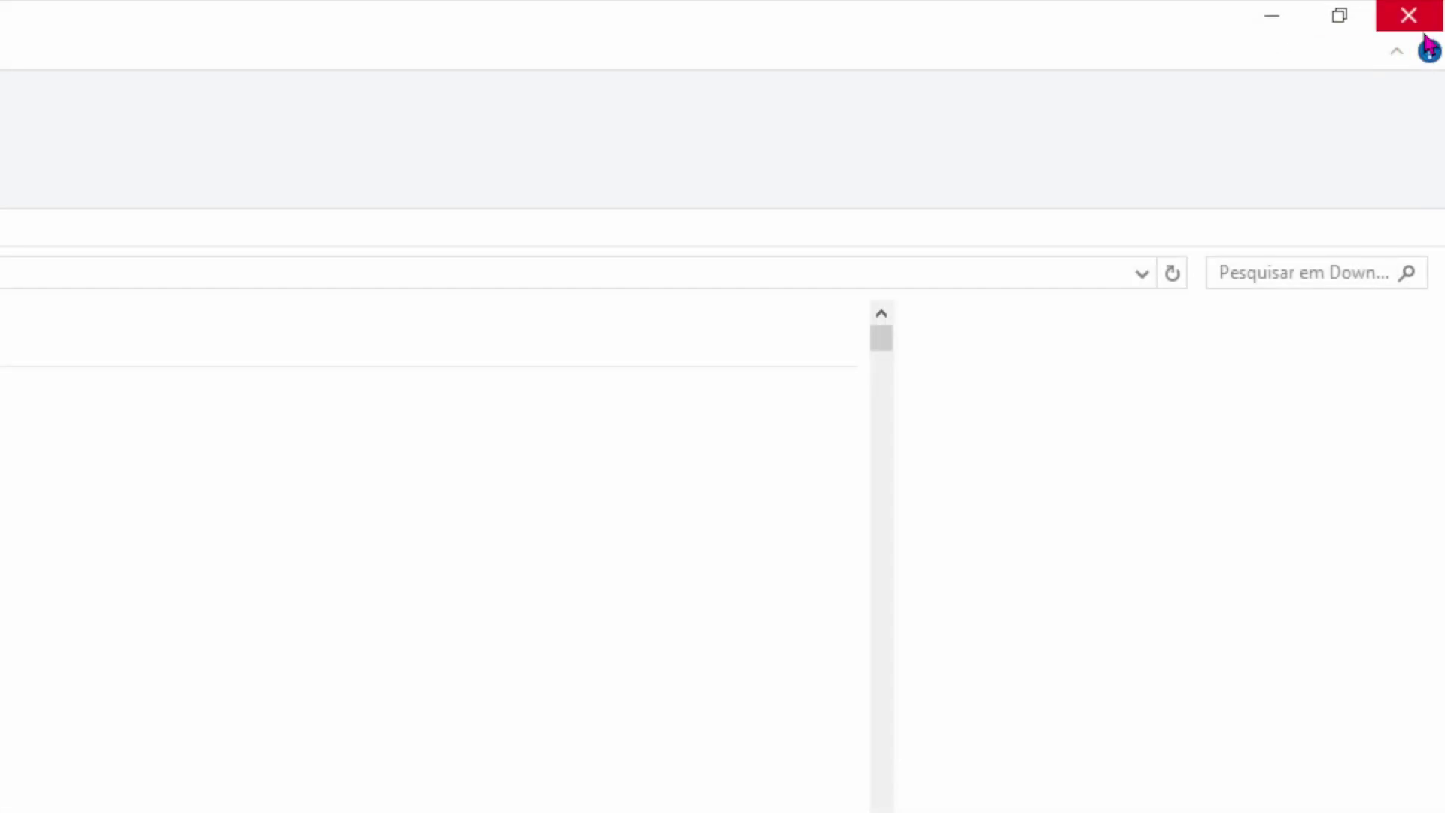
{"action": "left_click", "coordinate": [1274, 21]}
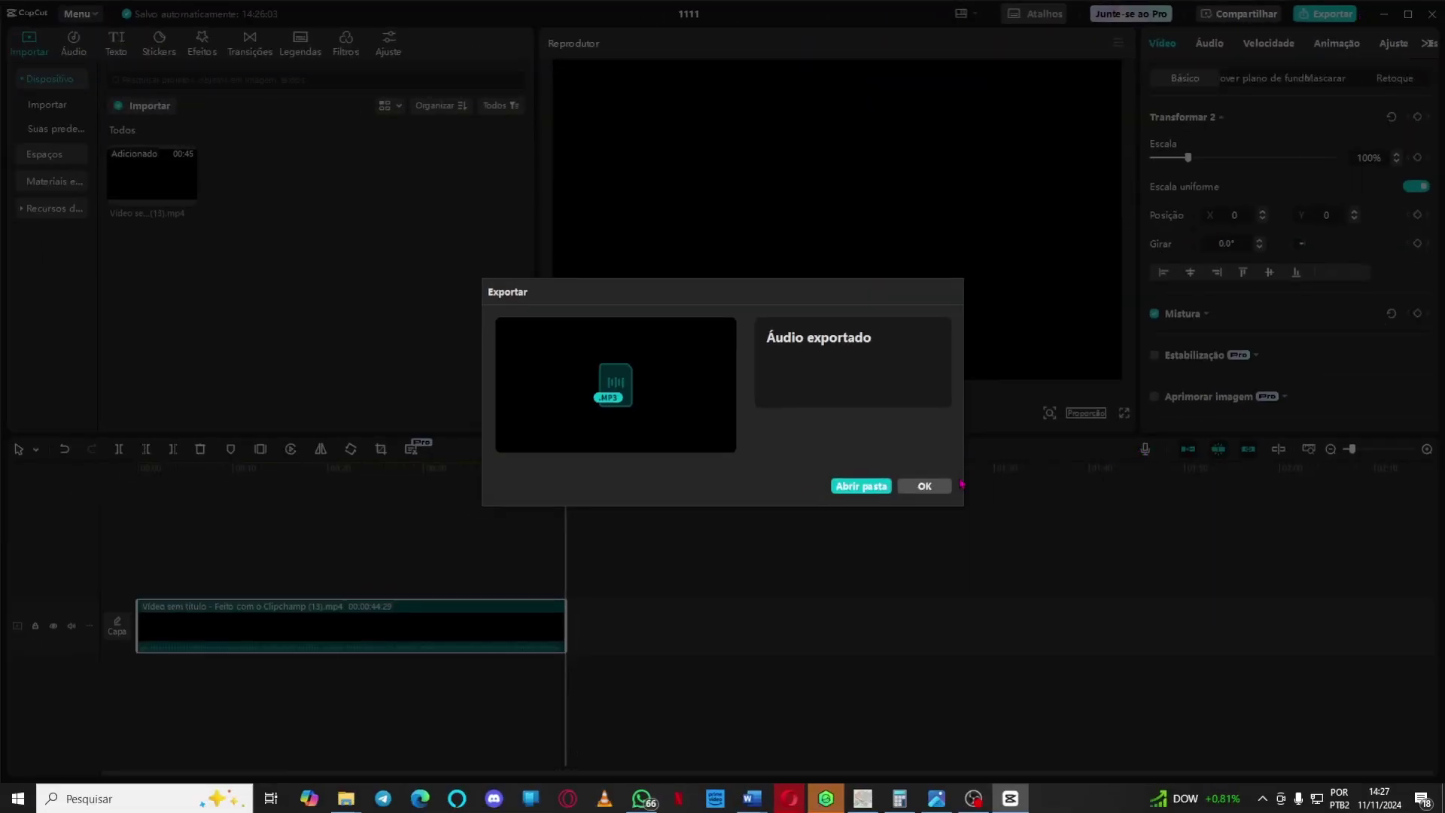
Dismiss CapCut's 'Áudio exportado' message to return to the '1111' project editor.
{"action": "left_click", "coordinate": [929, 486]}
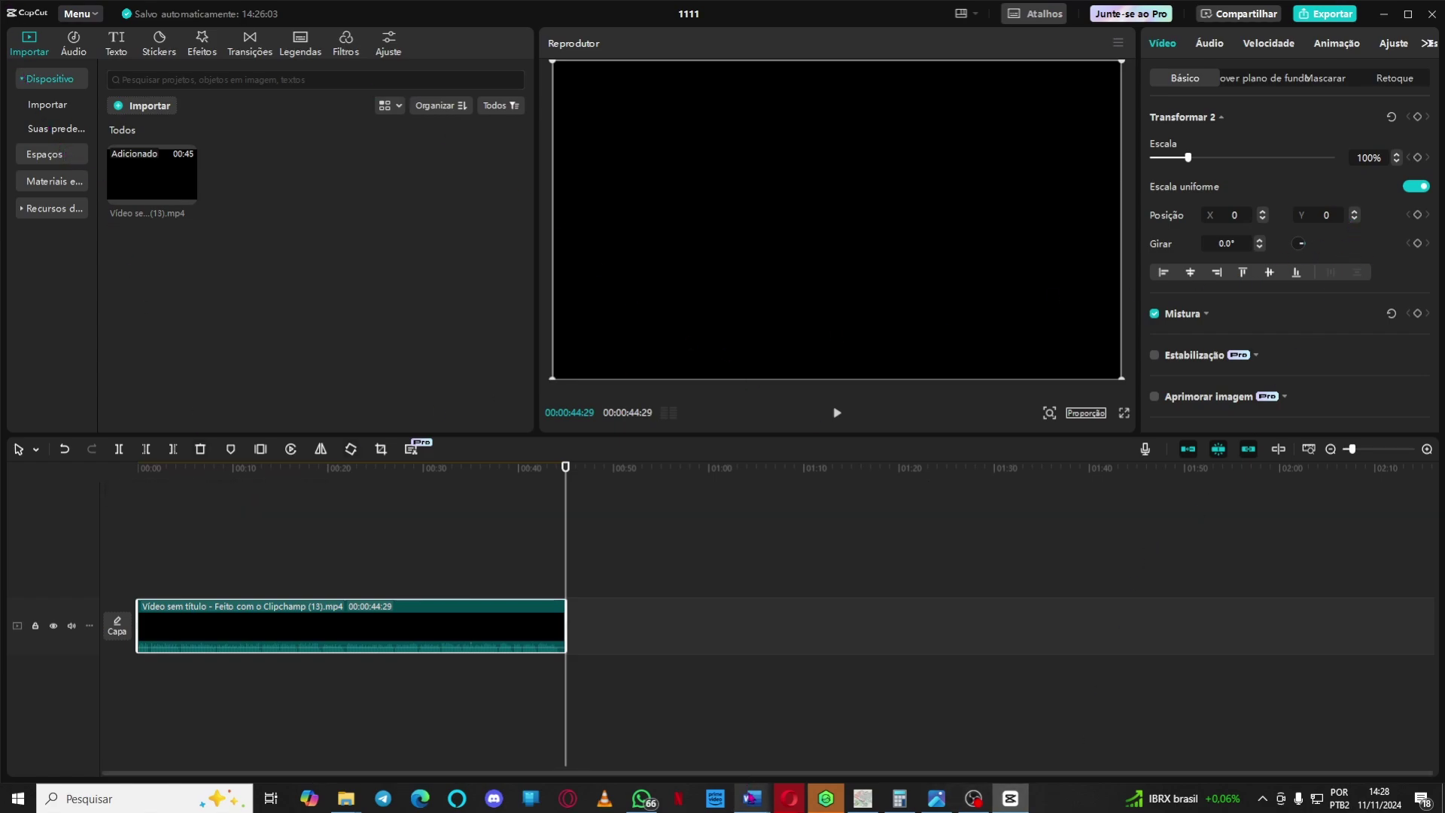
In the Opera CapCut tab, transcribe Faixa de vídeo 1's Portuguese speech into 'Narrador' lines.
{"action": "mouse_move", "coordinate": [797, 801]}
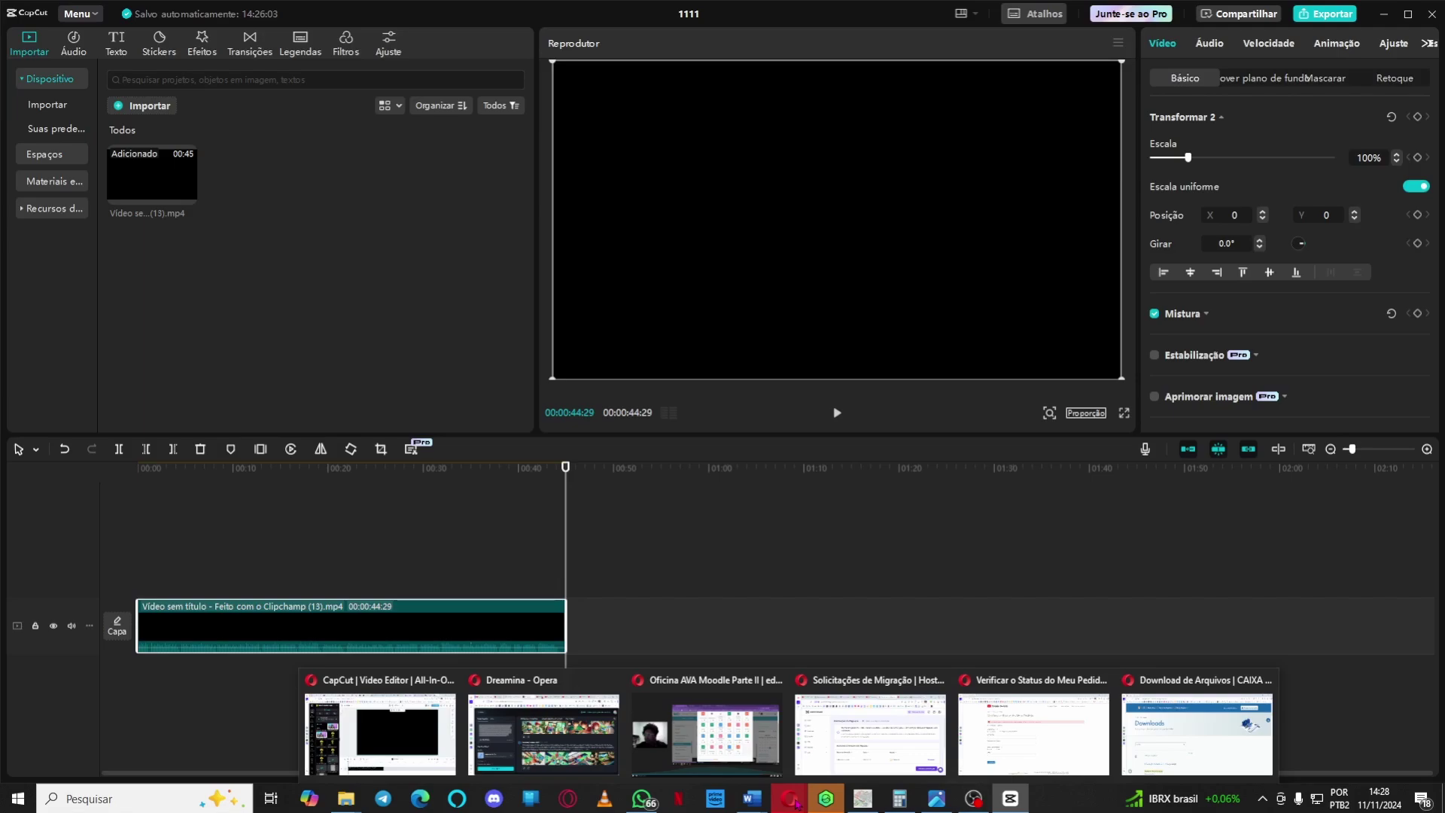
{"action": "left_click", "coordinate": [383, 737]}
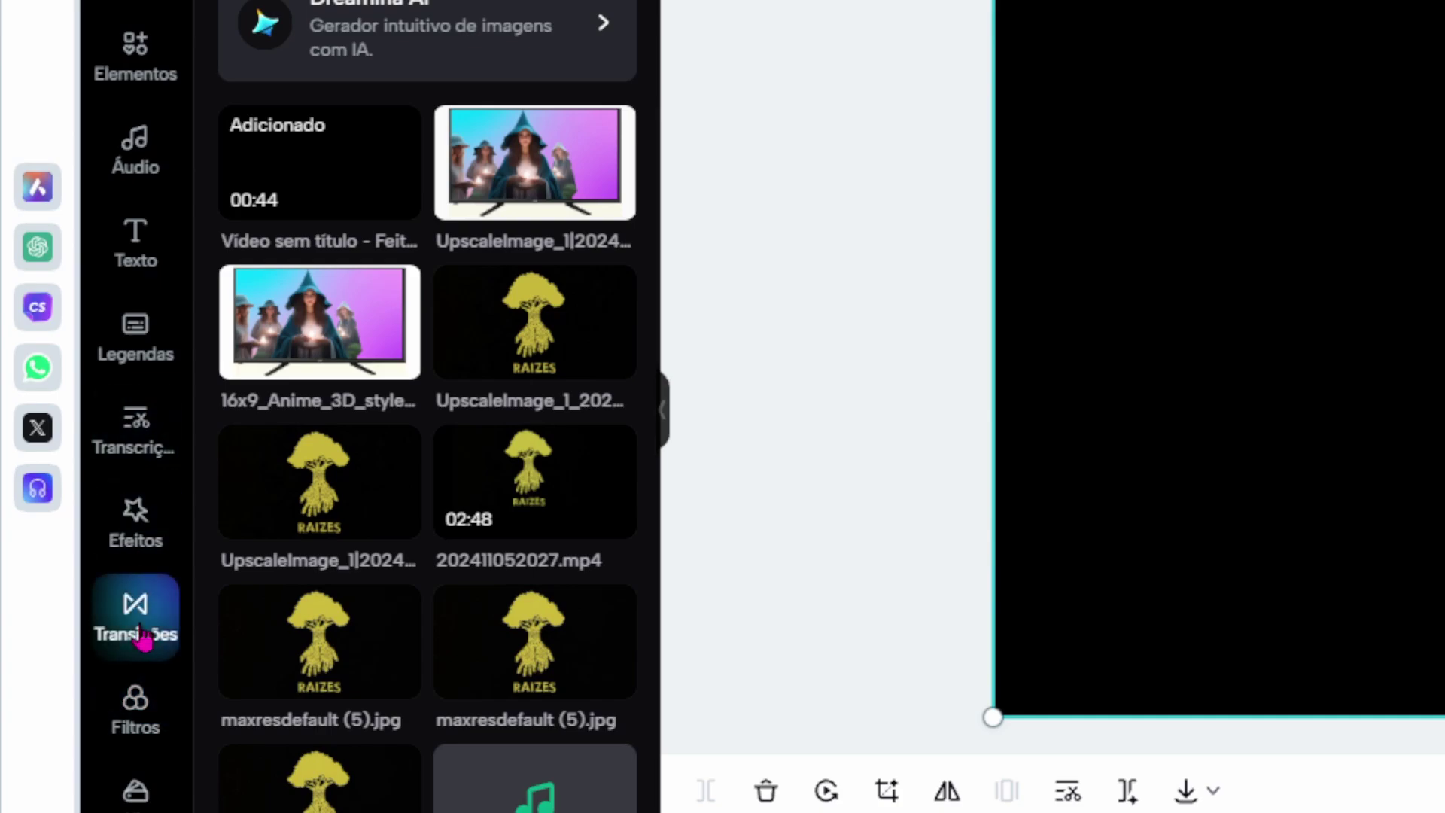
{"action": "left_click", "coordinate": [128, 444]}
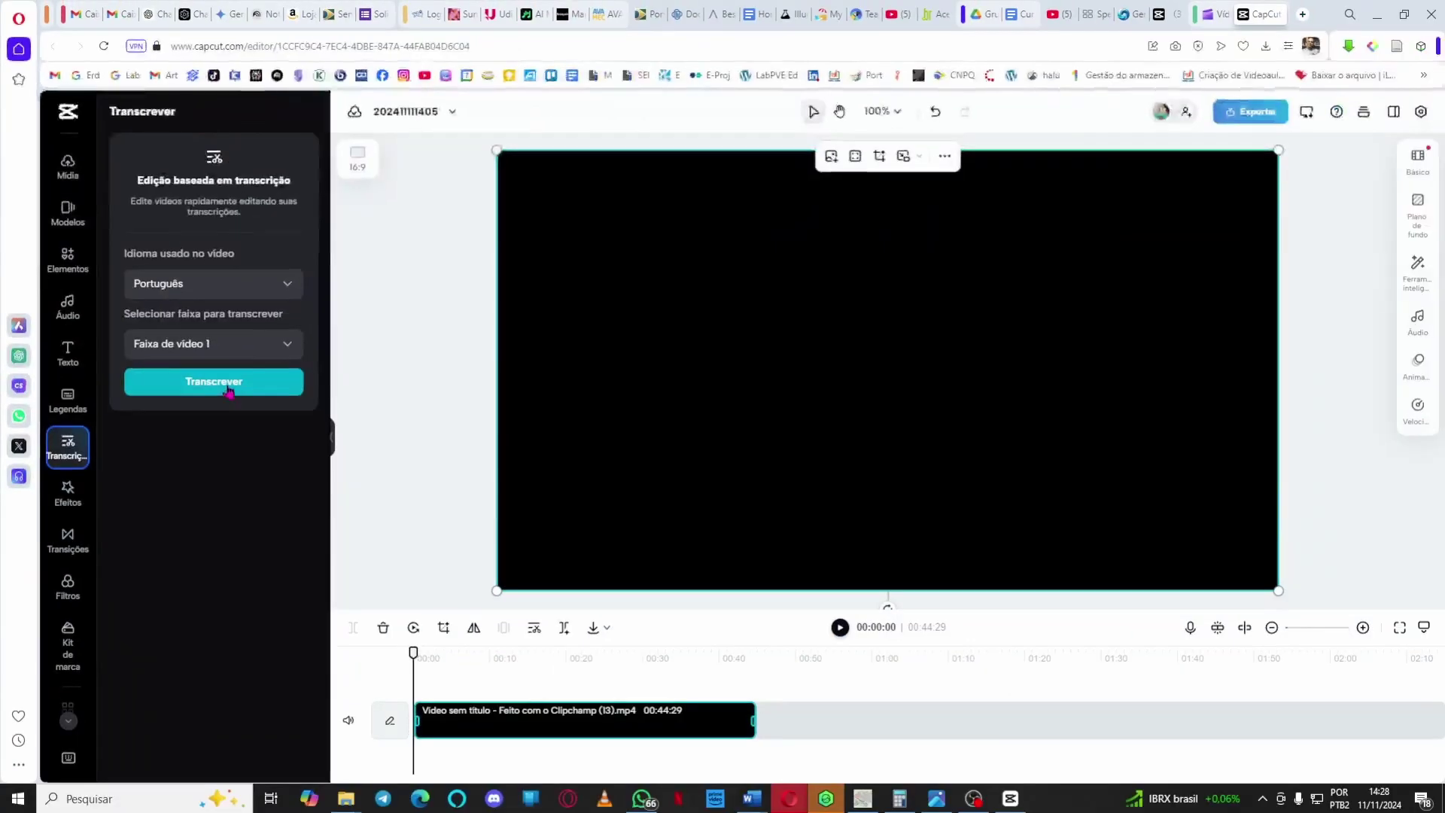
{"action": "left_click", "coordinate": [226, 388]}
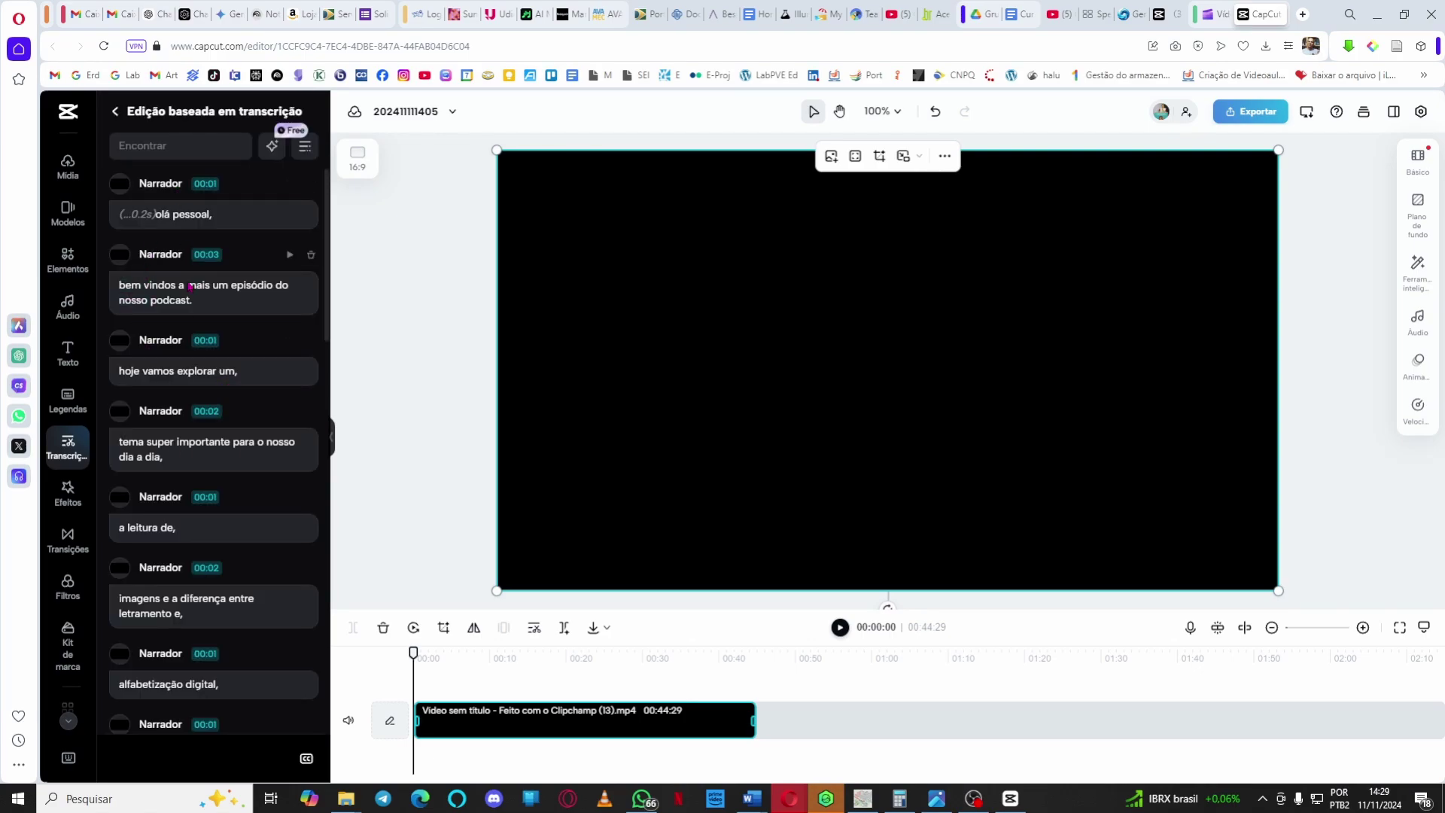
{"action": "scroll", "coordinate": [214, 594], "scroll_direction": "down", "scroll_amount": 10}
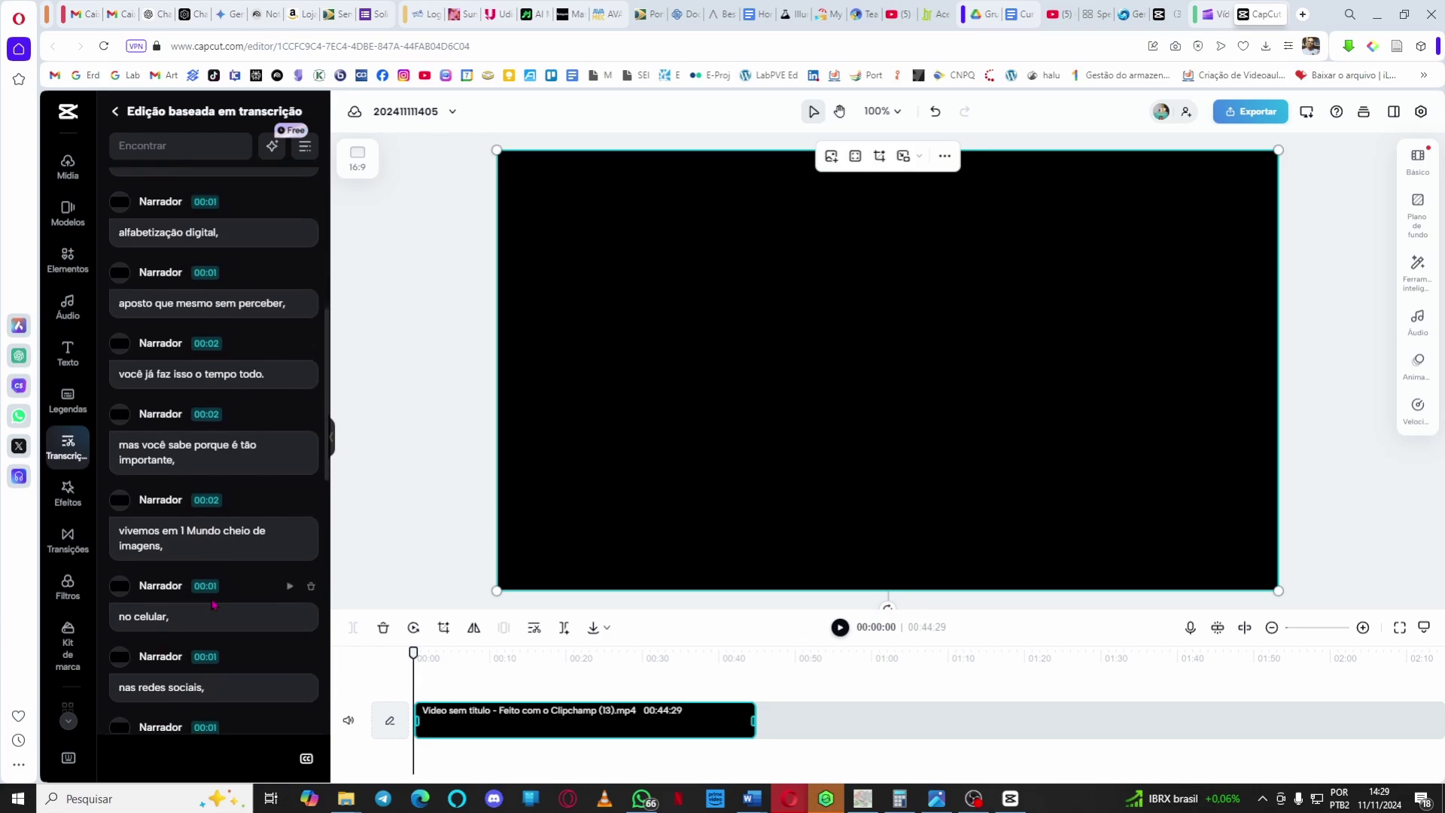
{"action": "scroll", "coordinate": [213, 604], "scroll_direction": "down", "scroll_amount": 10}
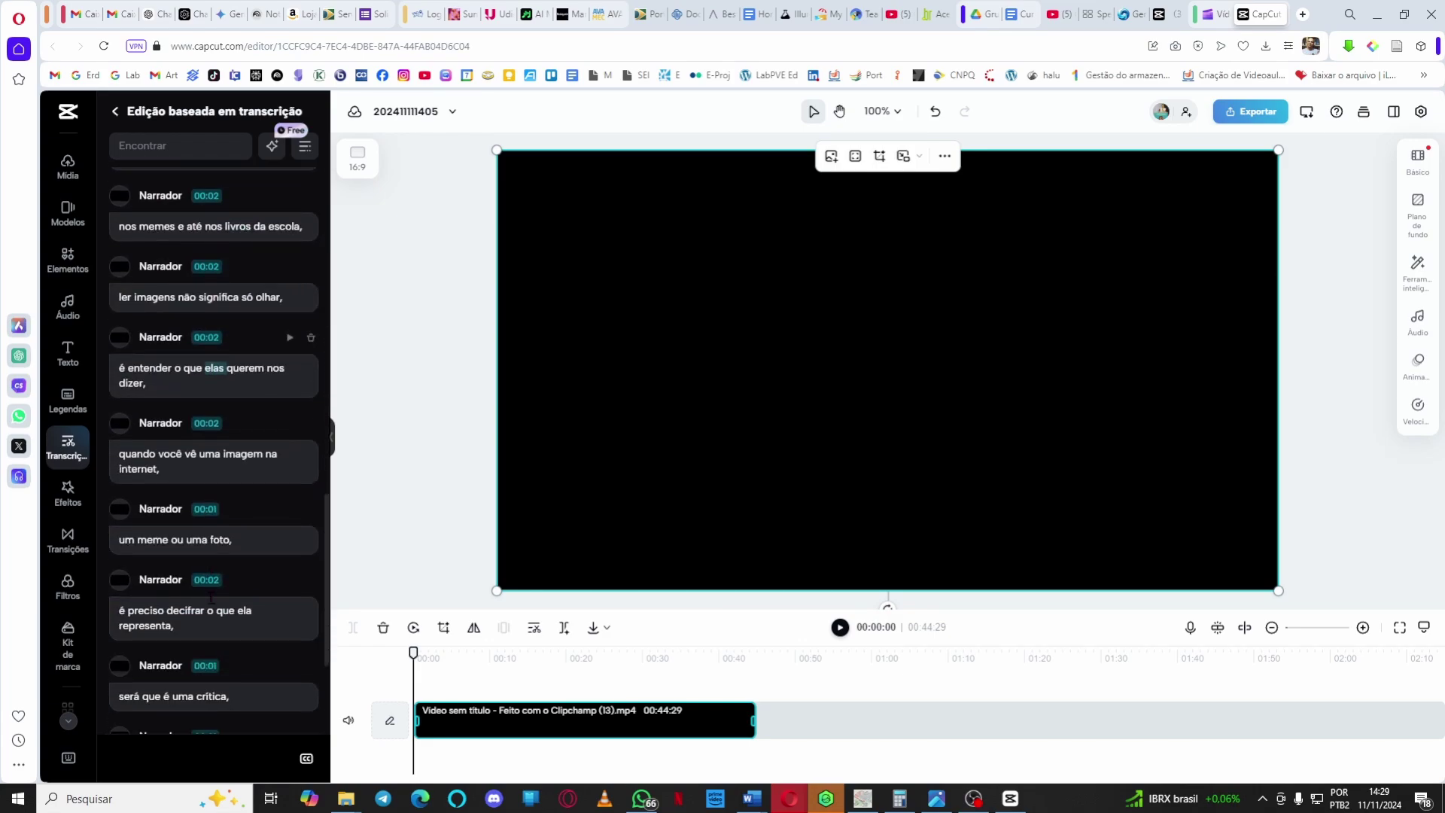
{"action": "scroll", "coordinate": [213, 603], "scroll_direction": "up", "scroll_amount": 2}
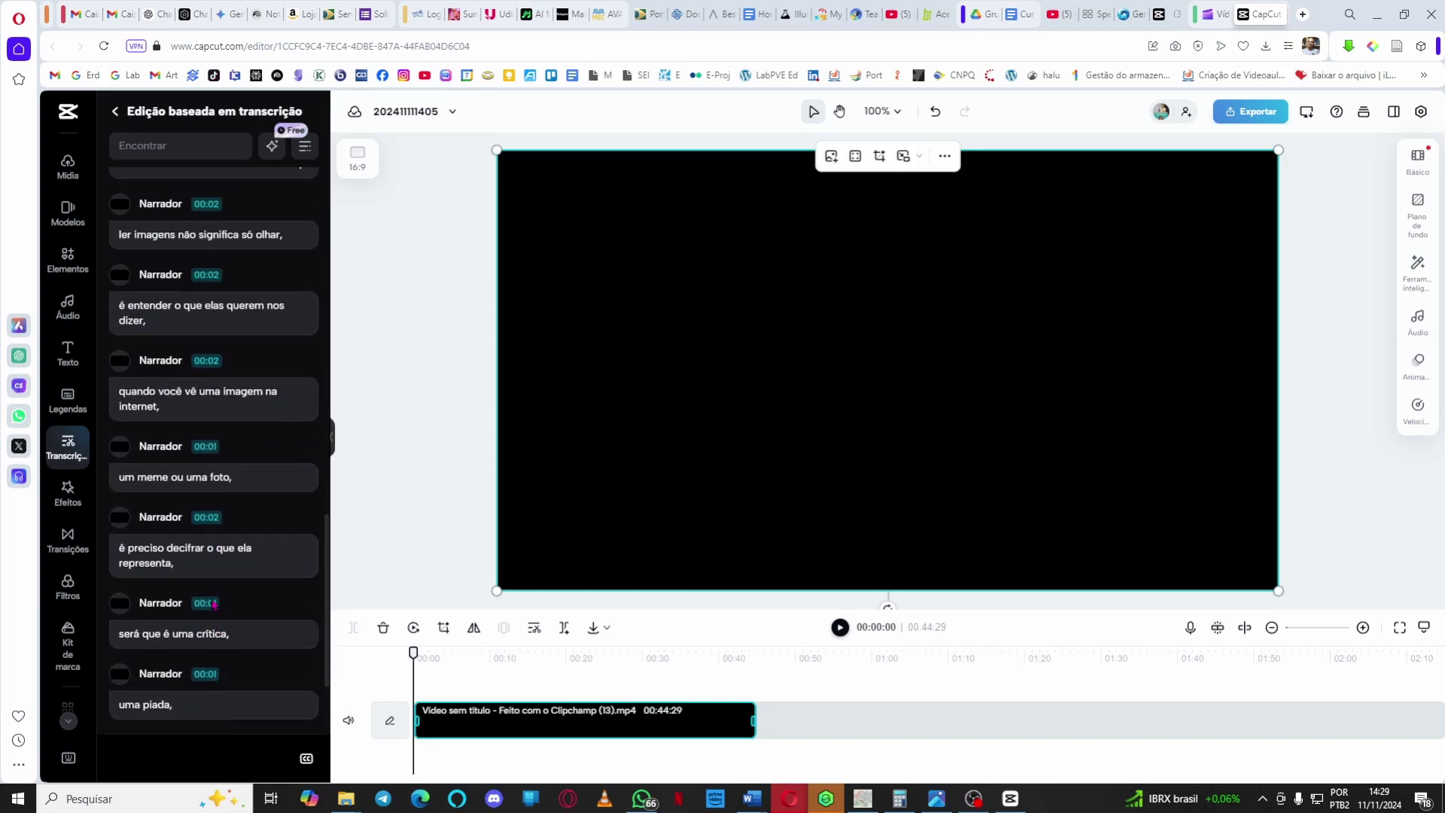
{"action": "scroll", "coordinate": [213, 603], "scroll_direction": "down", "scroll_amount": 2}
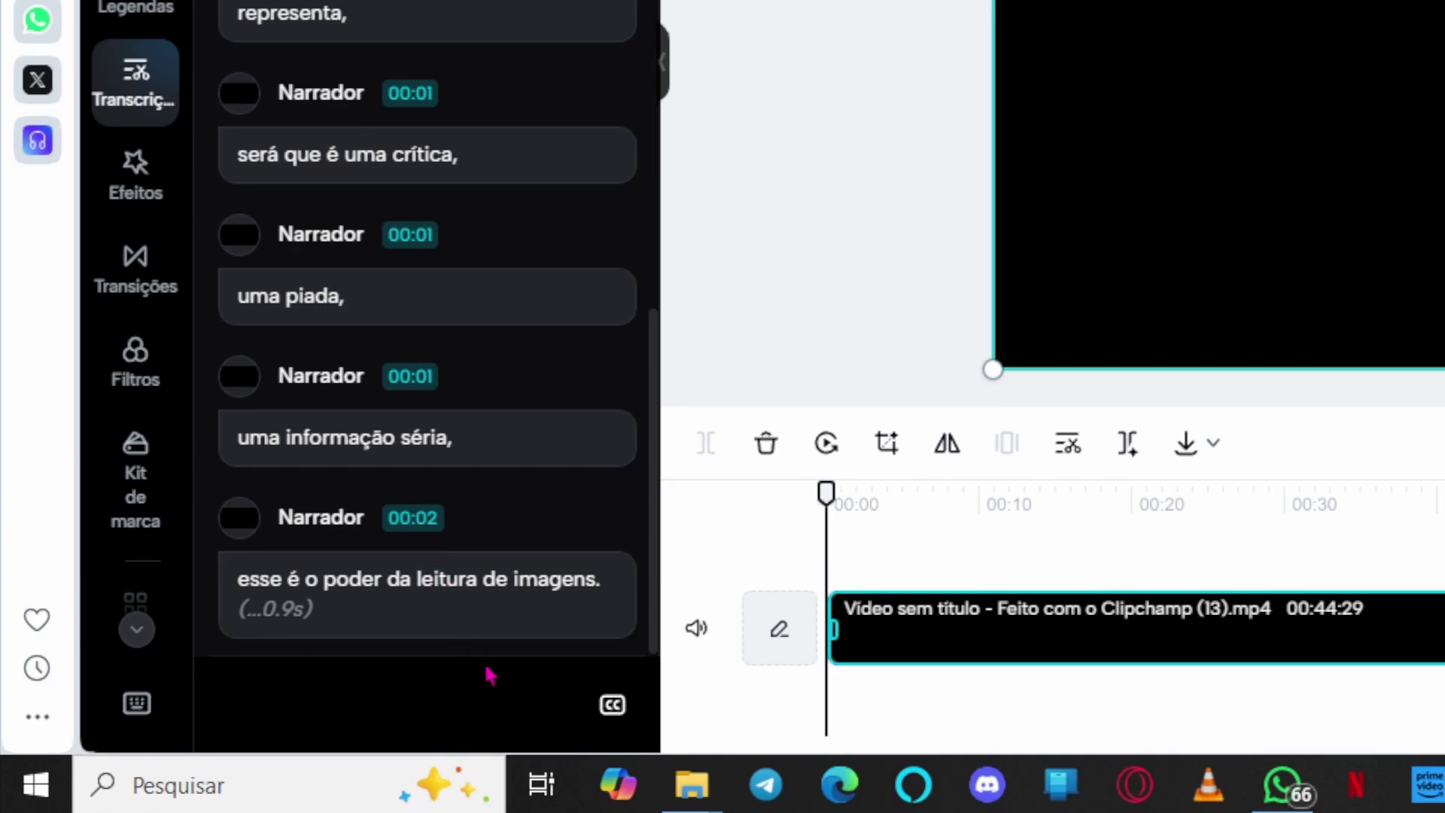
Generate captions from the transcript, preview them, and return the playhead to 'olá pessoal'.
{"action": "left_click", "coordinate": [611, 707]}
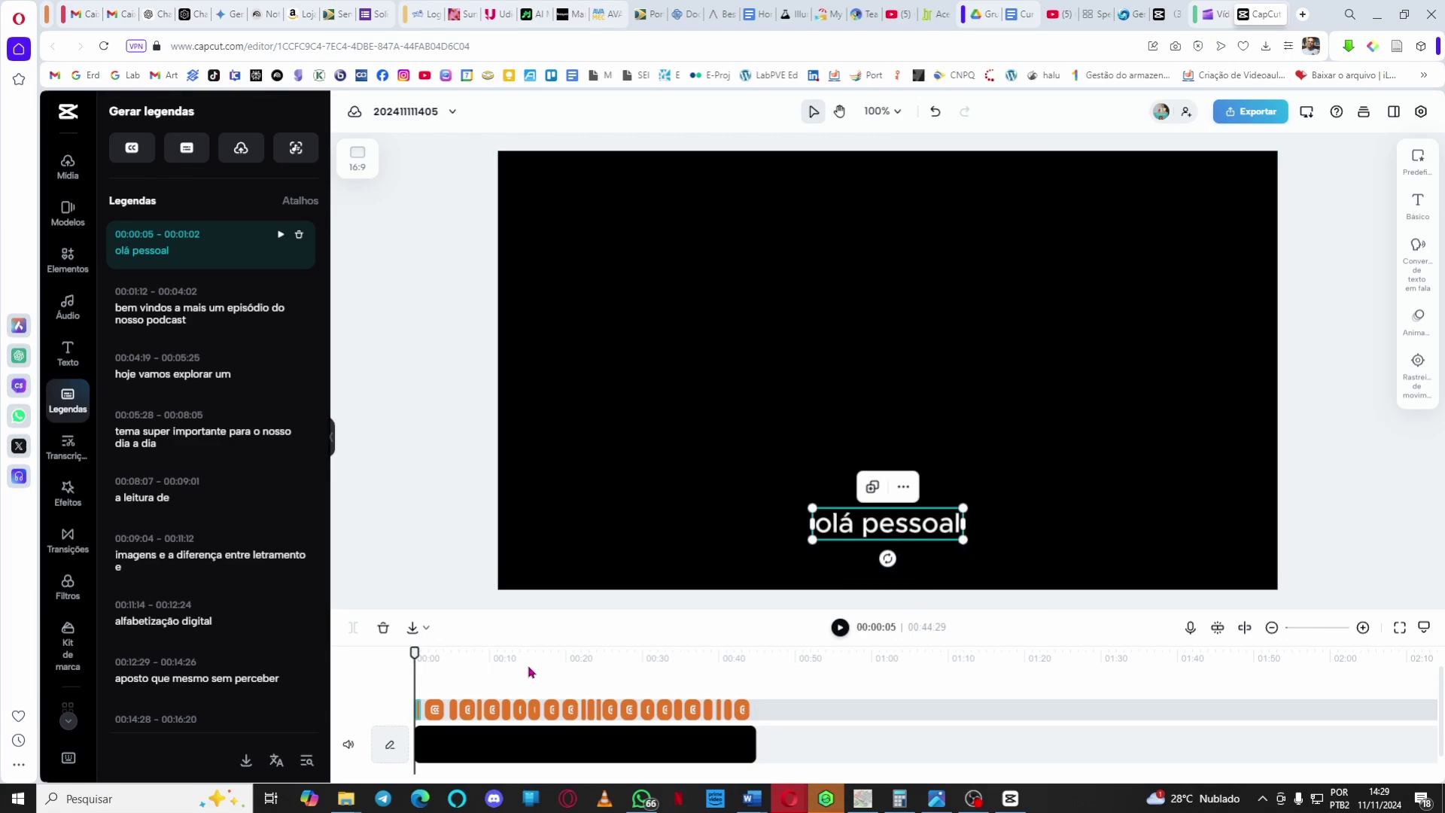
{"action": "key", "text": "space"}
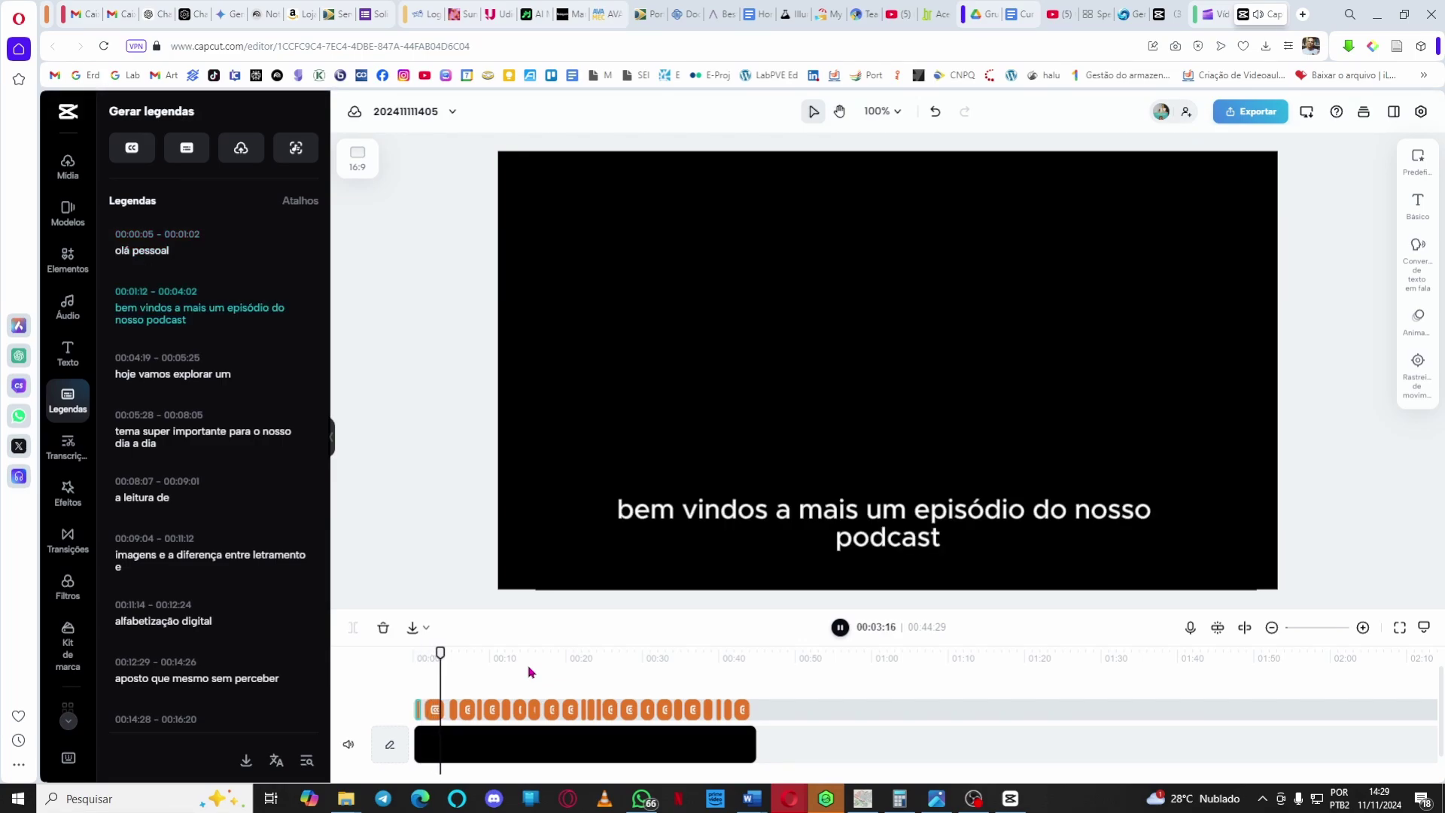
{"action": "key", "text": "space"}
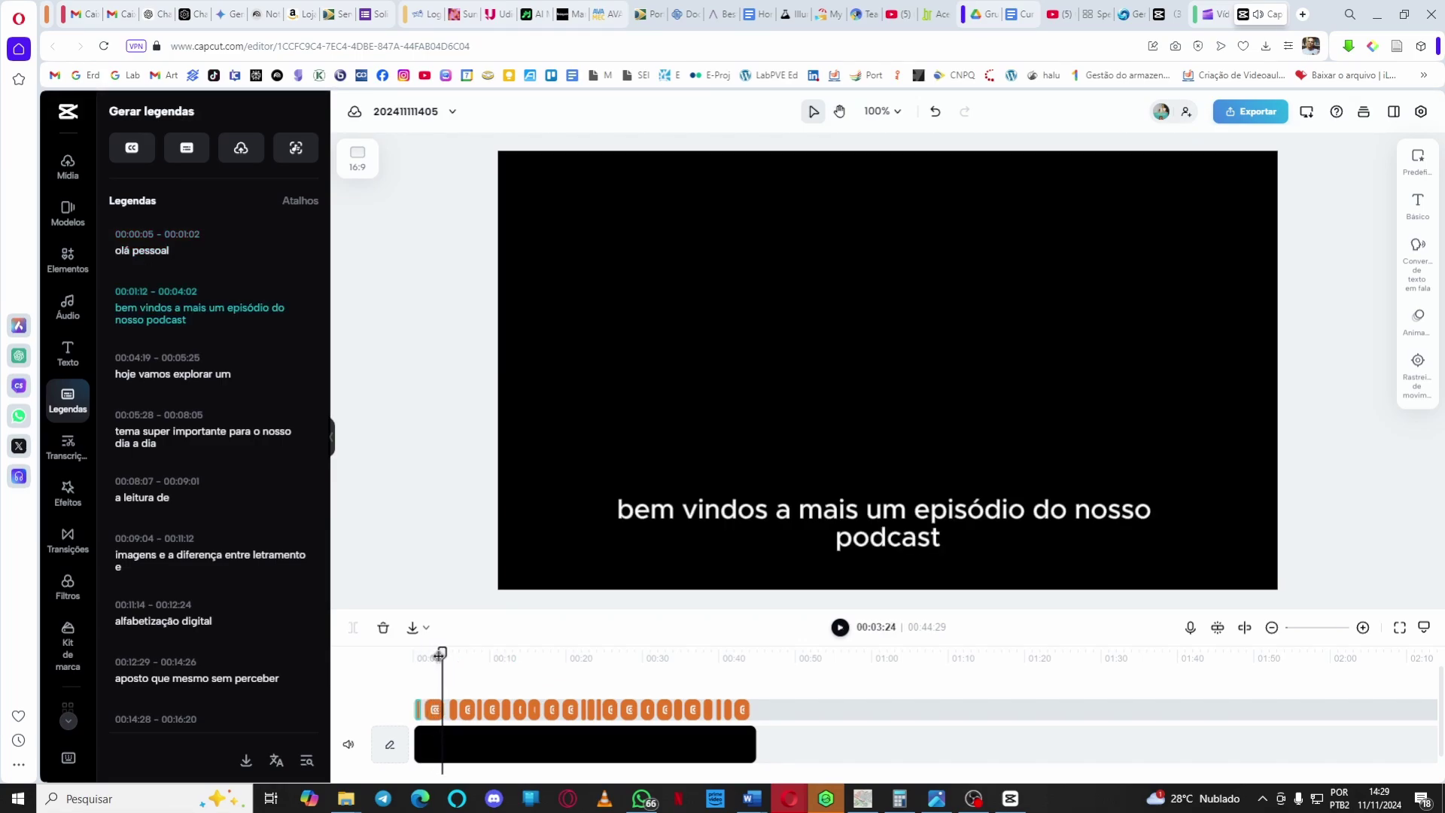
{"action": "left_click_drag", "start_coordinate": [438, 652], "coordinate": [416, 664]}
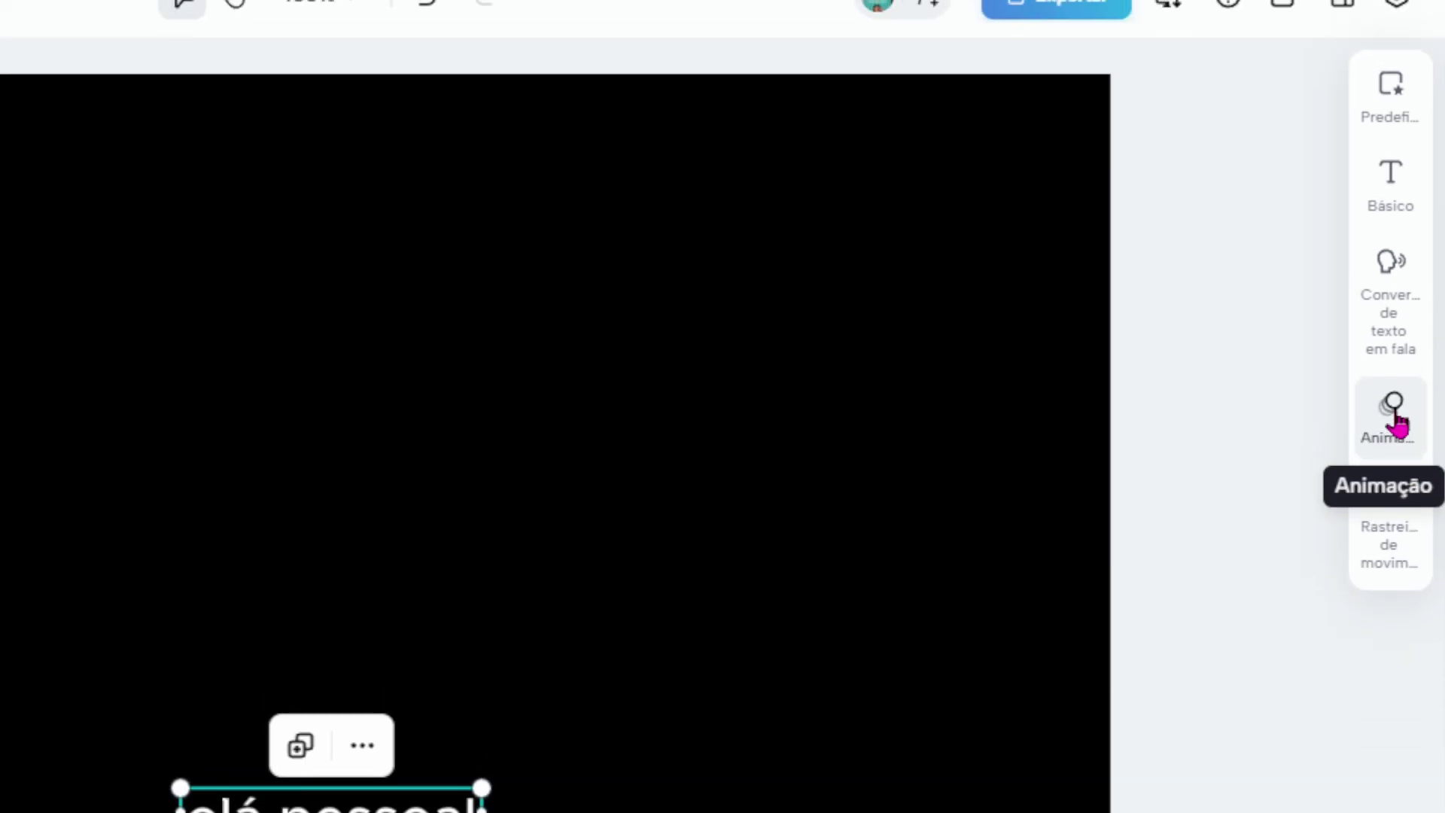
Give the 'olá pessoal' caption the green 'Palavra enc…' word-highlight animation after trying other presets.
{"action": "left_click", "coordinate": [1396, 422]}
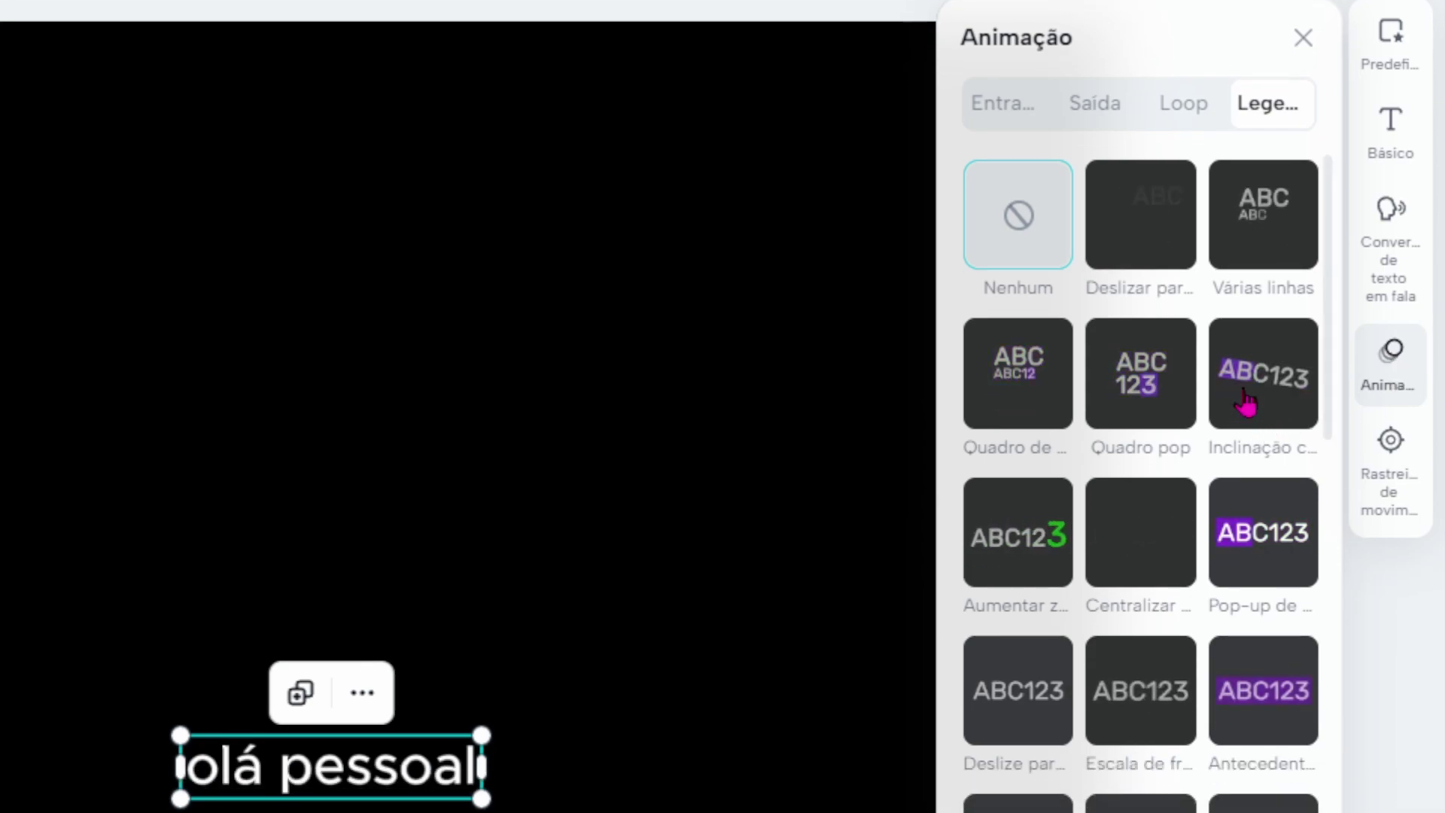
{"action": "left_click", "coordinate": [1243, 402]}
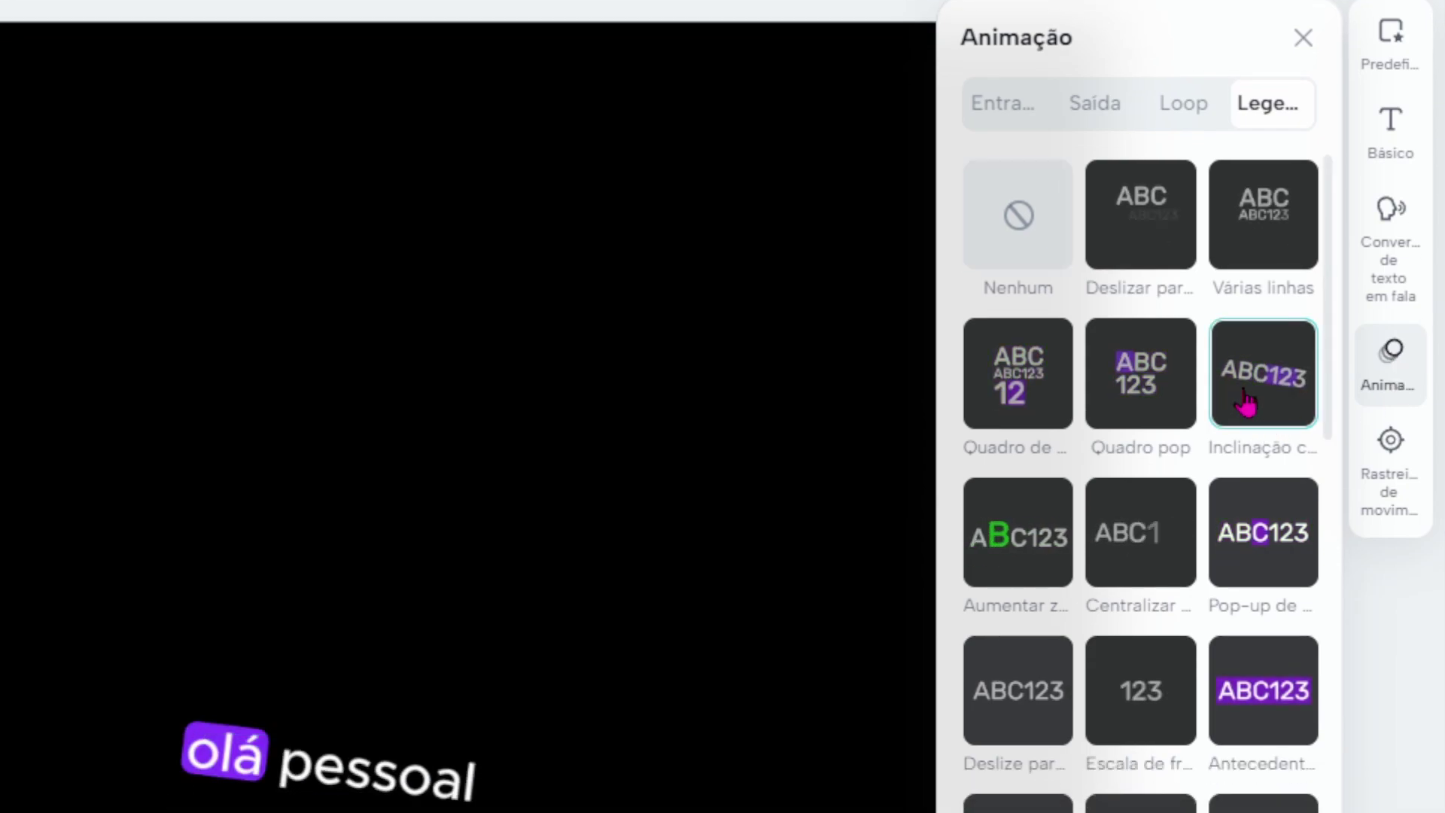
{"action": "left_click", "coordinate": [1154, 536]}
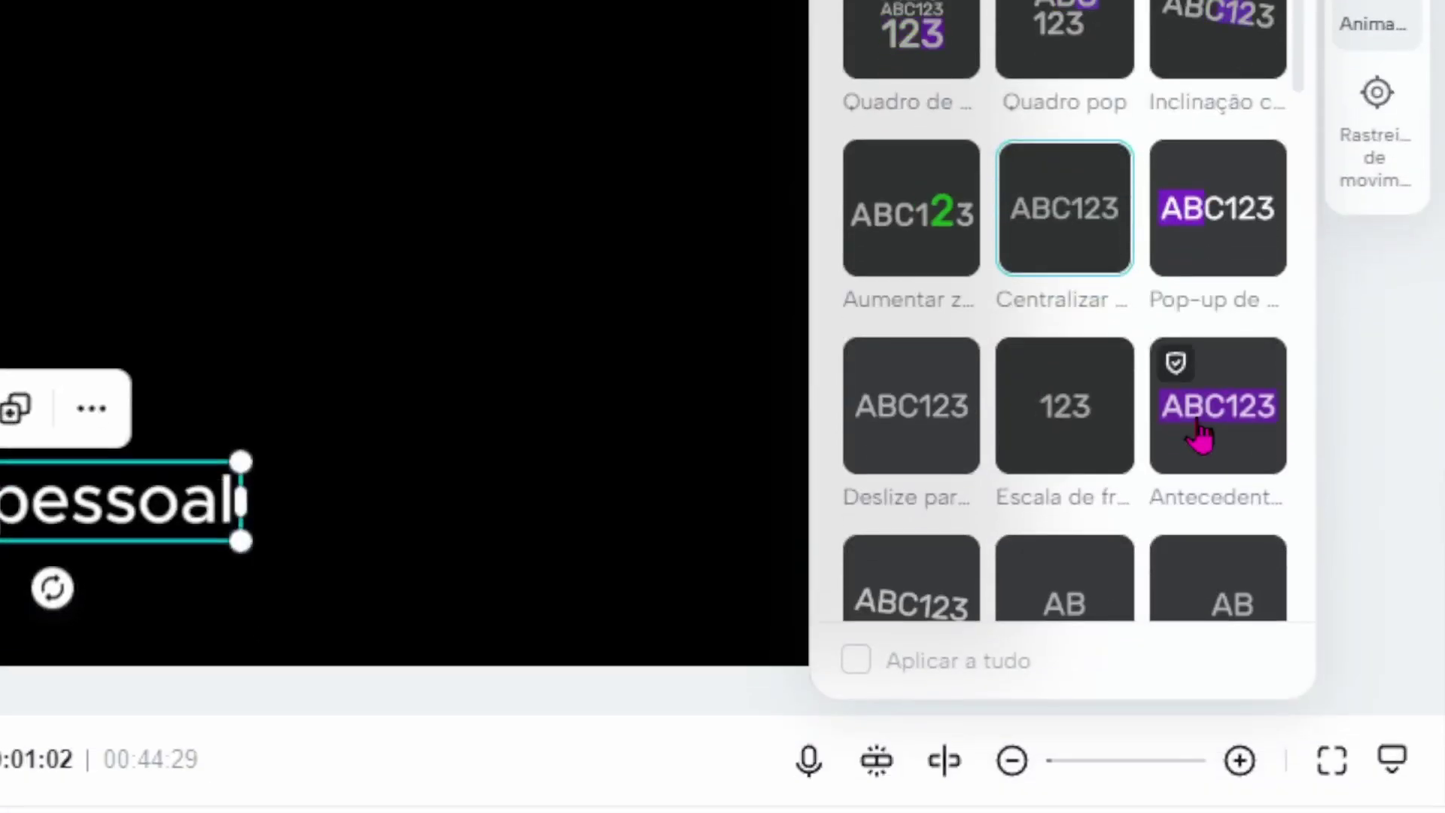
{"action": "left_click", "coordinate": [1200, 436]}
{"action": "left_click", "coordinate": [921, 218]}
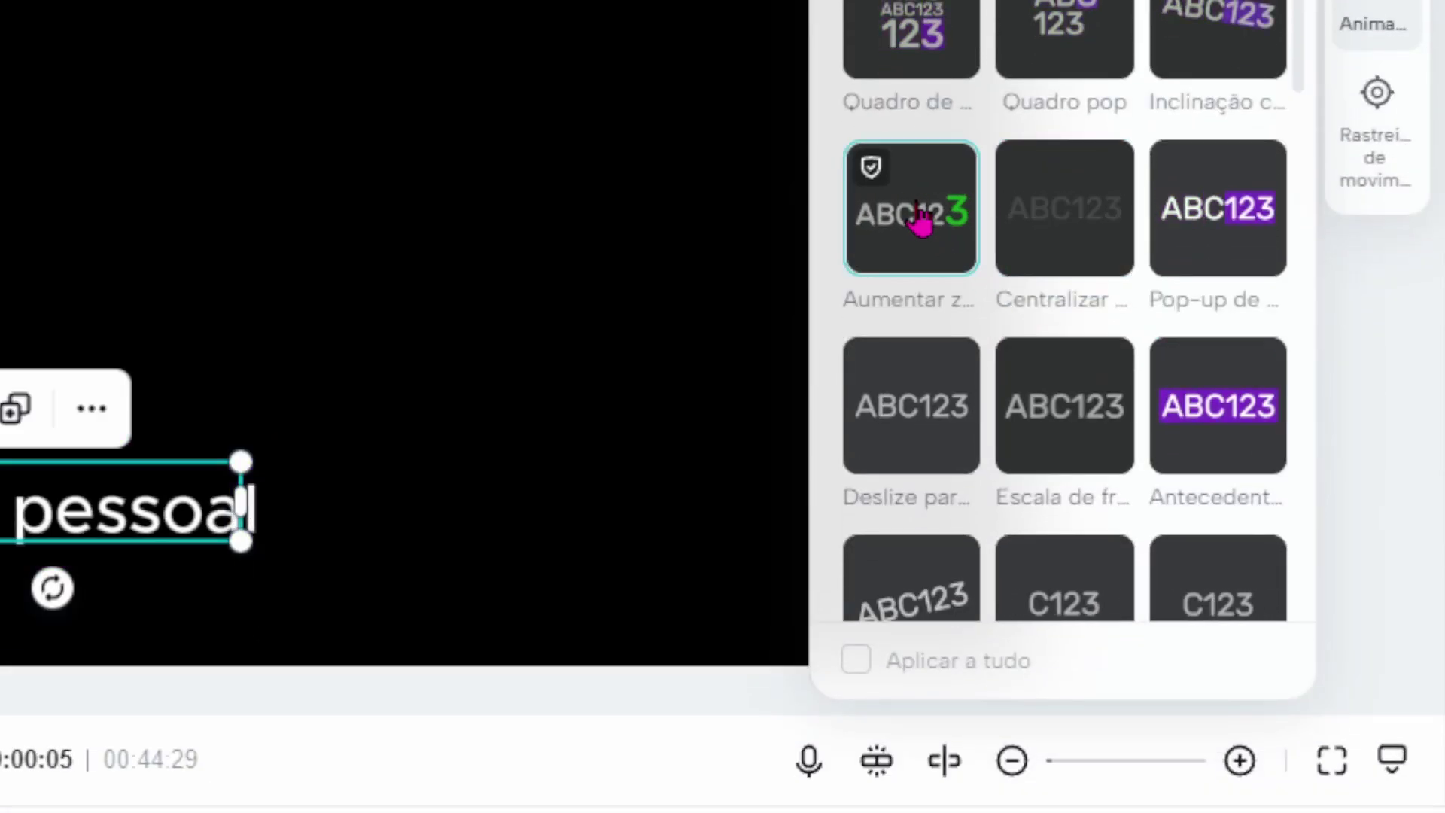
{"action": "scroll", "coordinate": [915, 268], "scroll_direction": "down", "scroll_amount": 5}
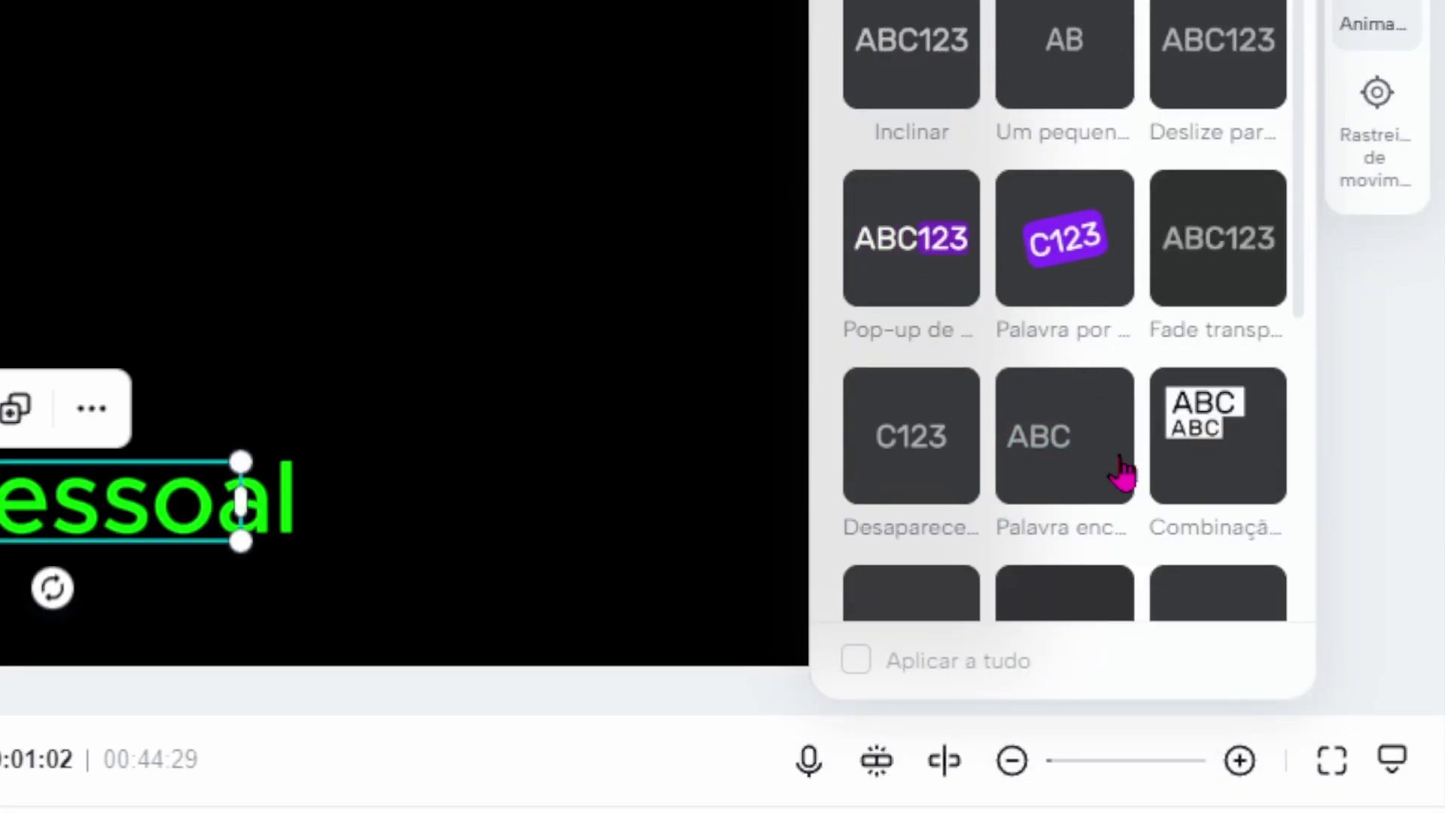
{"action": "left_click", "coordinate": [1061, 448]}
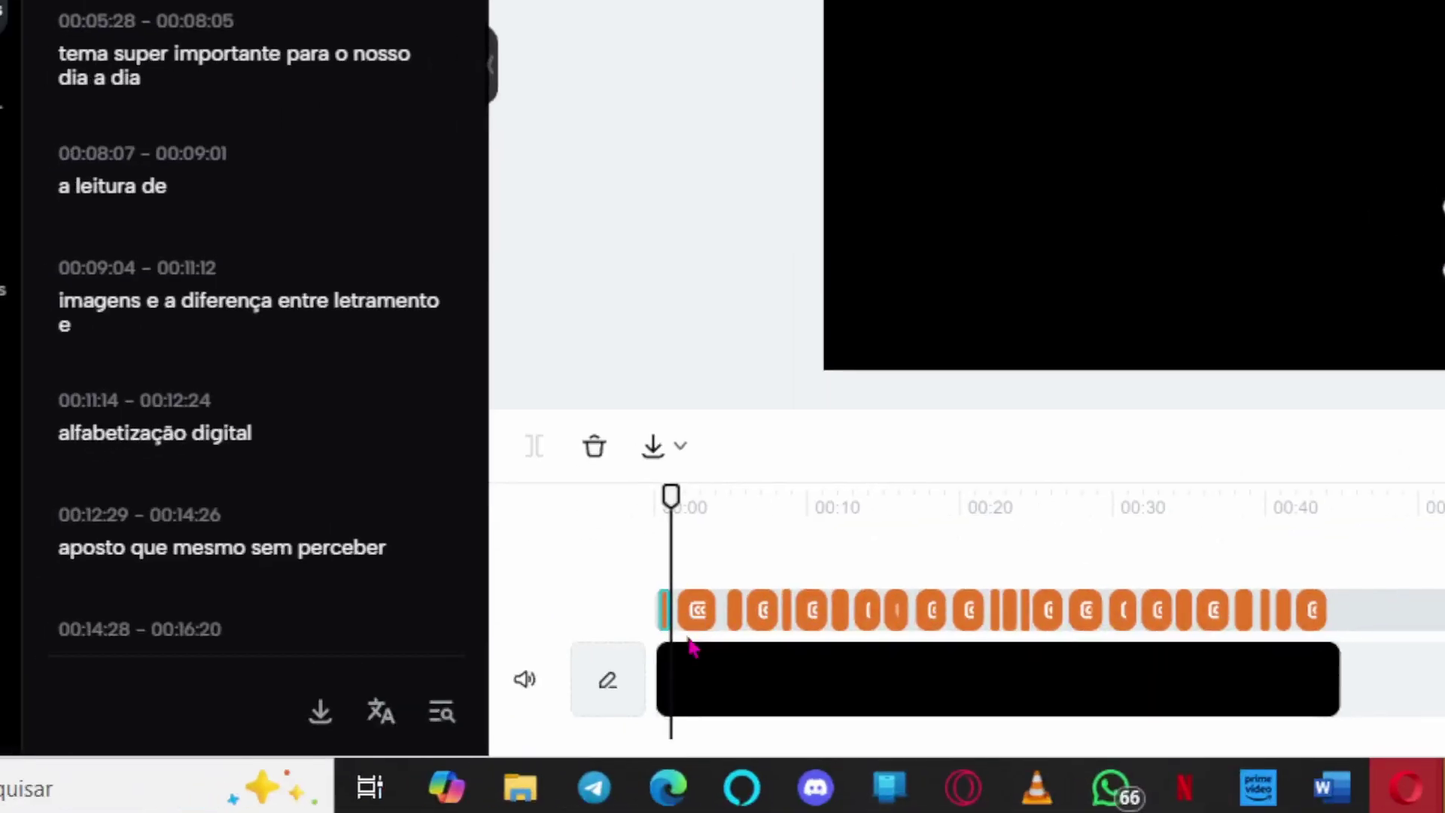
Zoom the timeline in and select the 'bem vindos a mais' caption clip.
{"action": "left_click", "coordinate": [698, 613]}
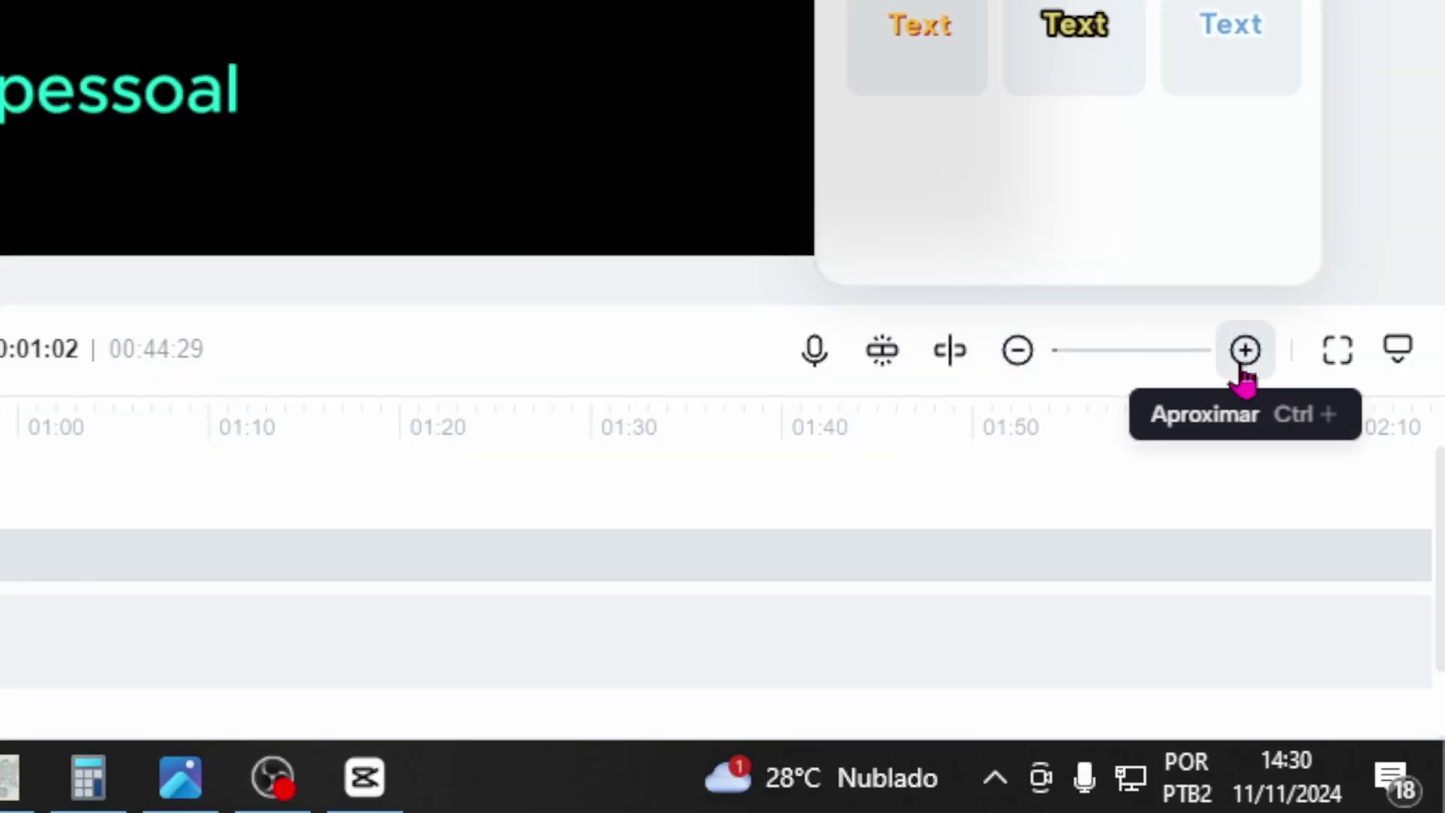
{"action": "left_click", "coordinate": [1243, 353]}
{"action": "left_click", "coordinate": [1364, 631]}
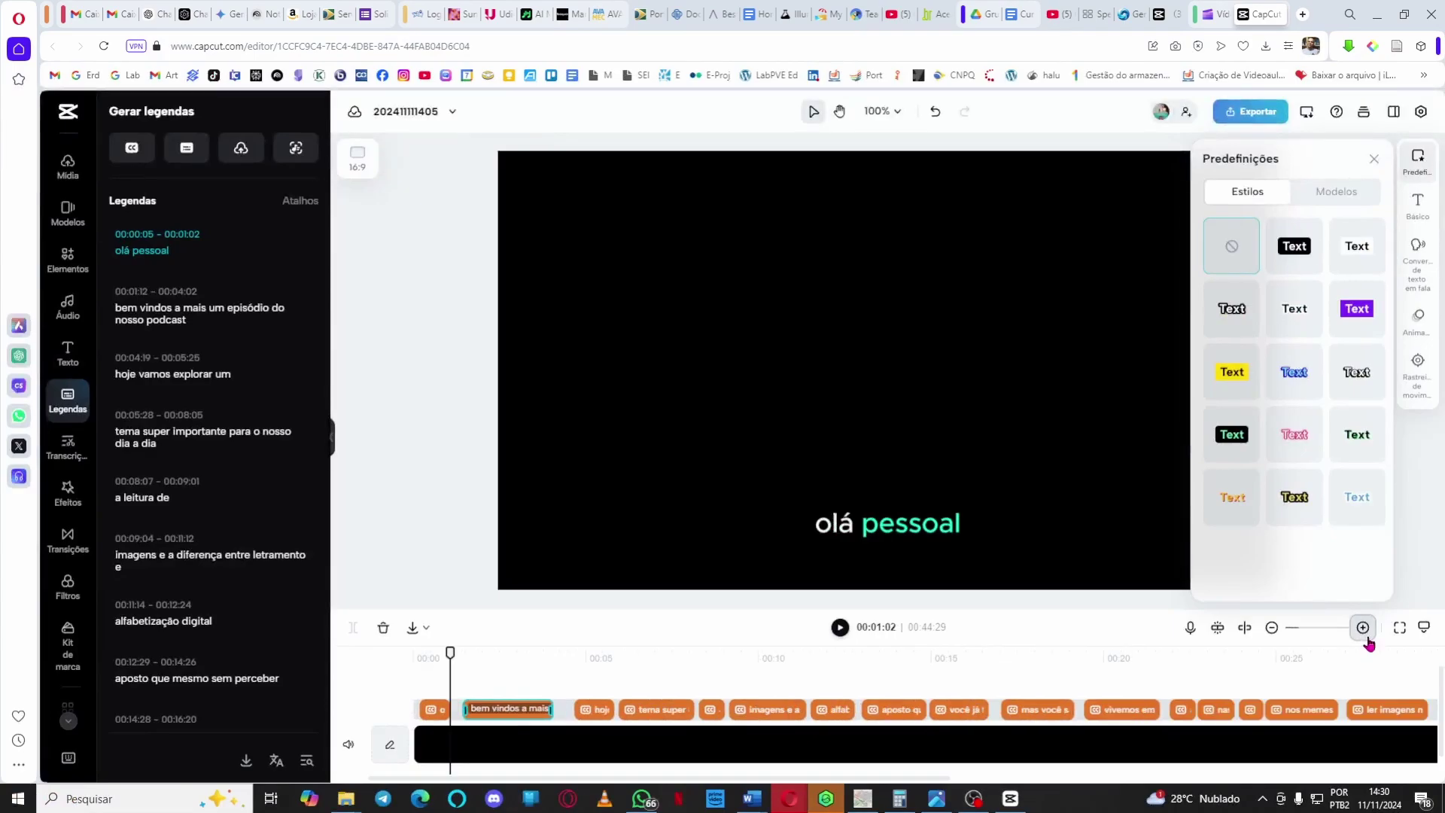
{"action": "left_click", "coordinate": [493, 680]}
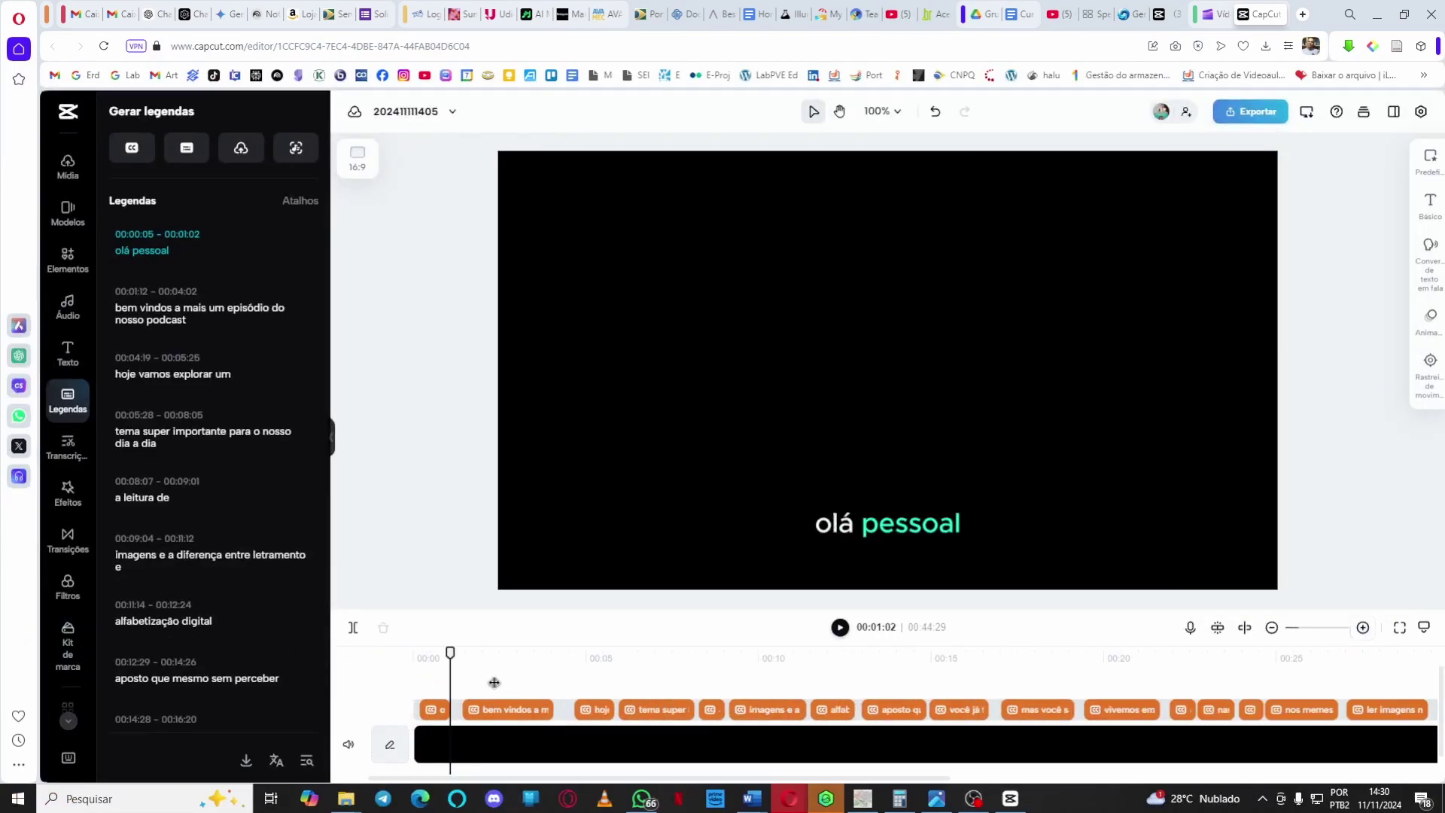
{"action": "left_click", "coordinate": [514, 711]}
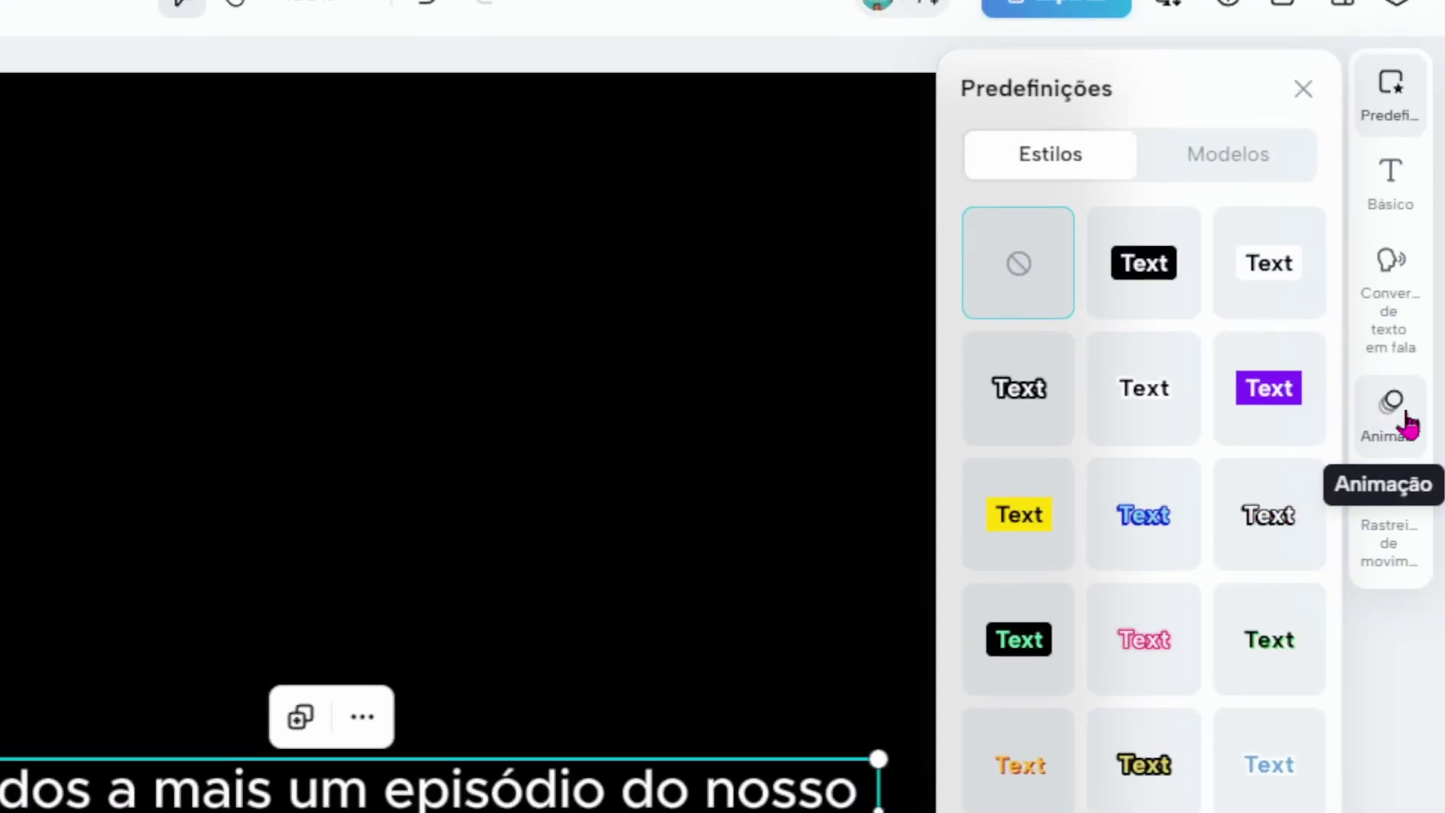
Apply the green 'Palavra enc…' animation to the second caption, replacing a trial of 'Palavra por palavra'.
{"action": "left_click", "coordinate": [1400, 423]}
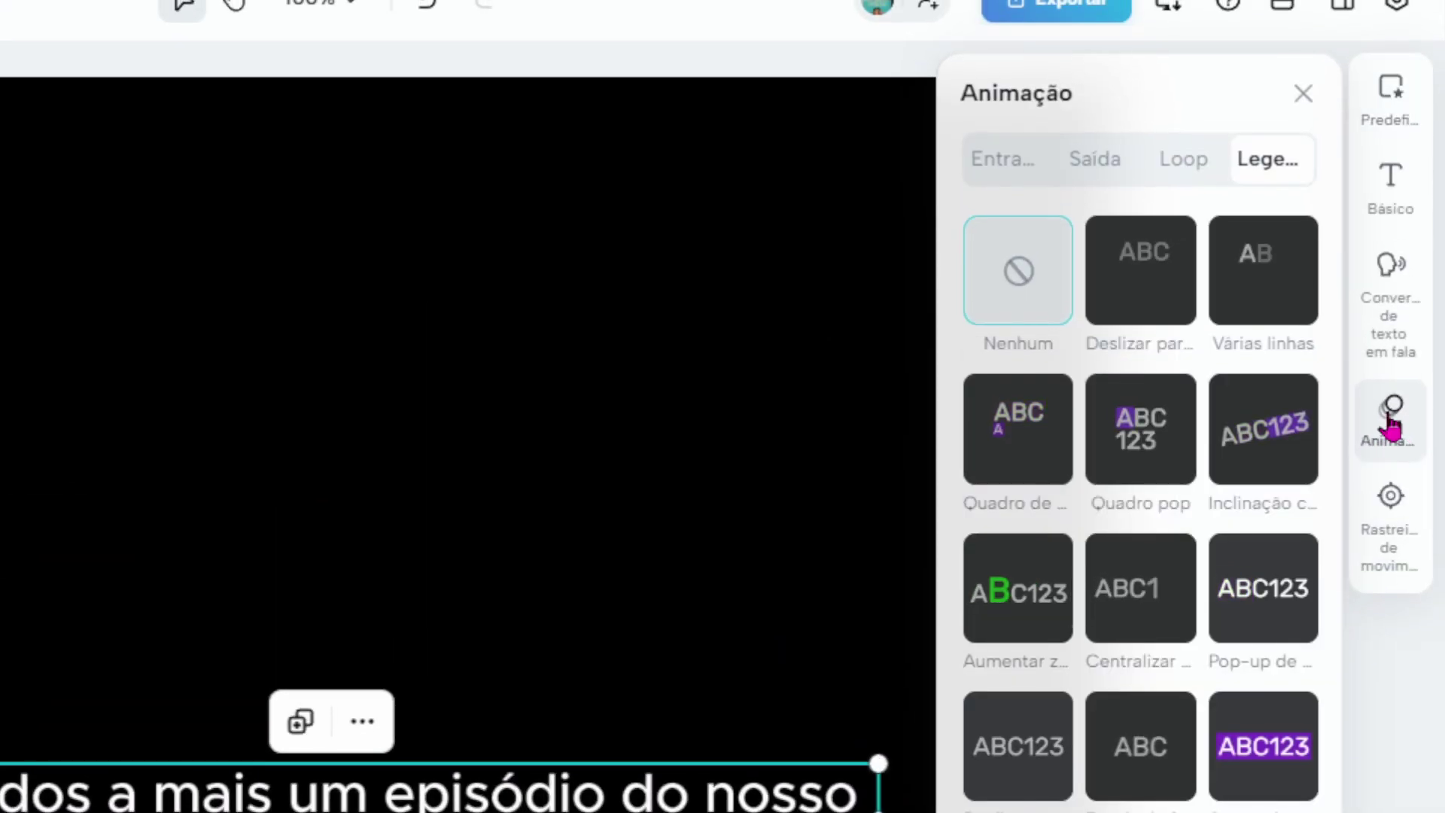
{"action": "scroll", "coordinate": [1174, 441], "scroll_direction": "down", "scroll_amount": 2}
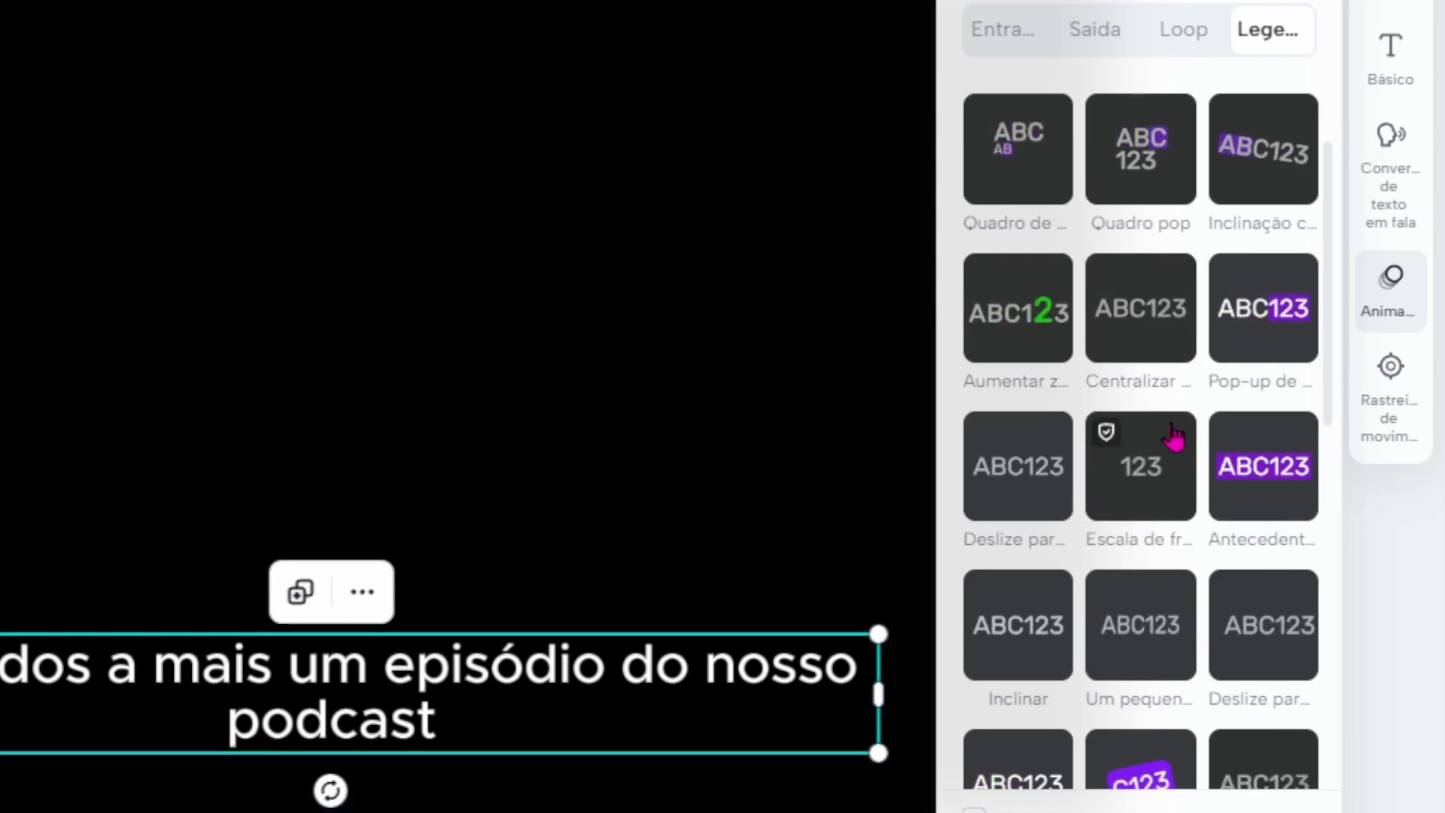
{"action": "scroll", "coordinate": [1173, 440], "scroll_direction": "down", "scroll_amount": 2}
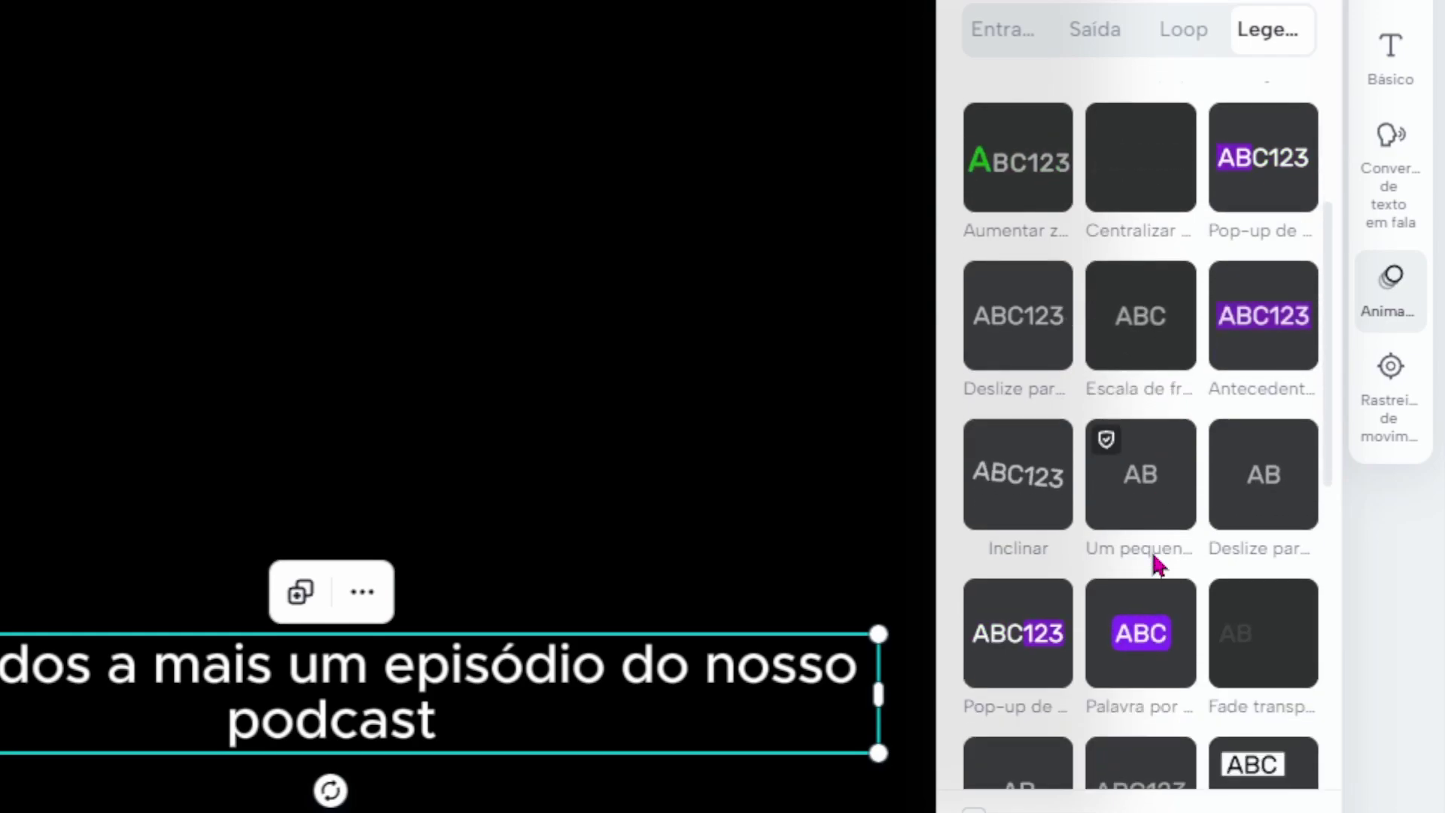
{"action": "left_click", "coordinate": [1143, 665]}
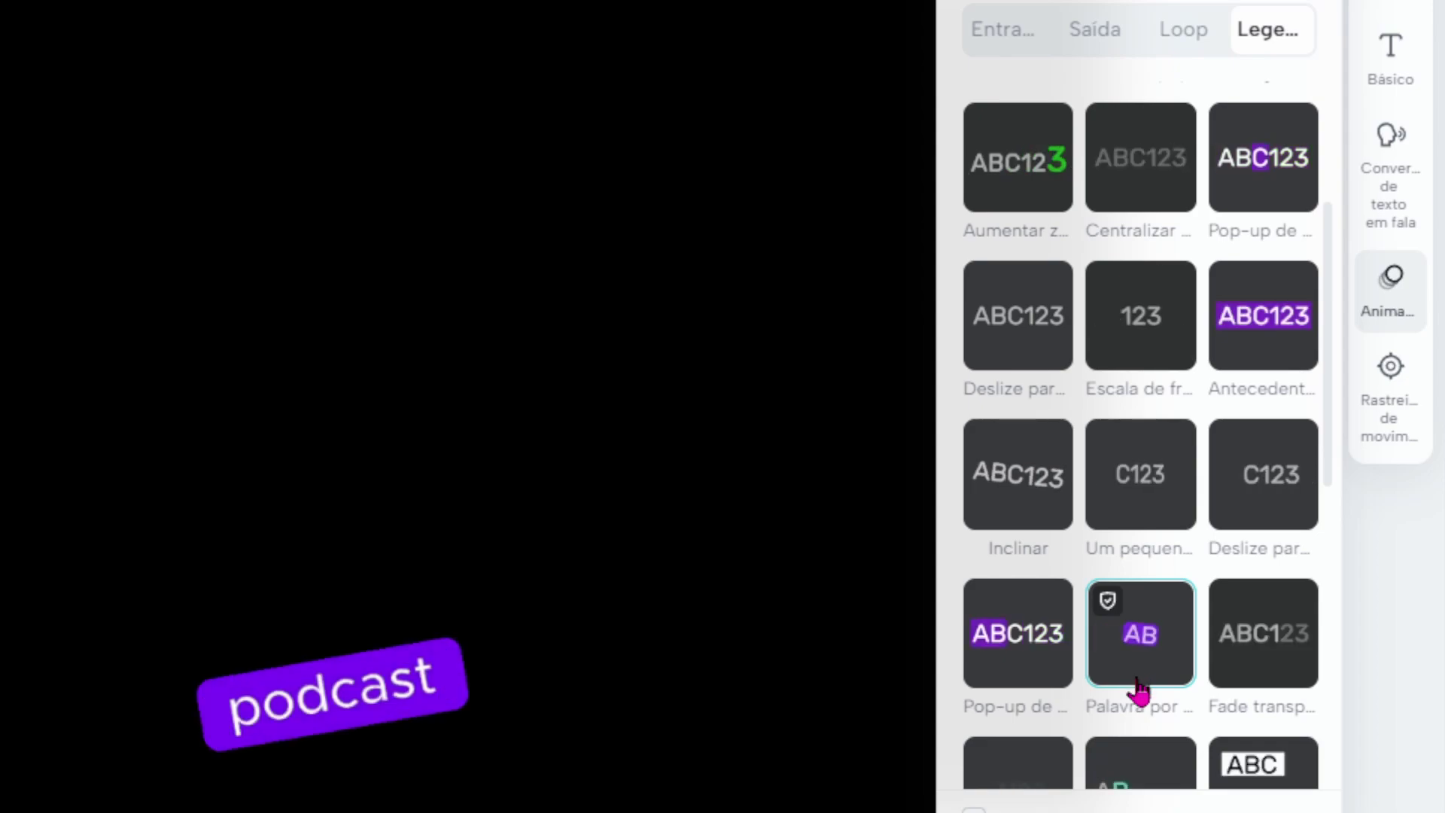
{"action": "scroll", "coordinate": [1140, 662], "scroll_direction": "down", "scroll_amount": 5}
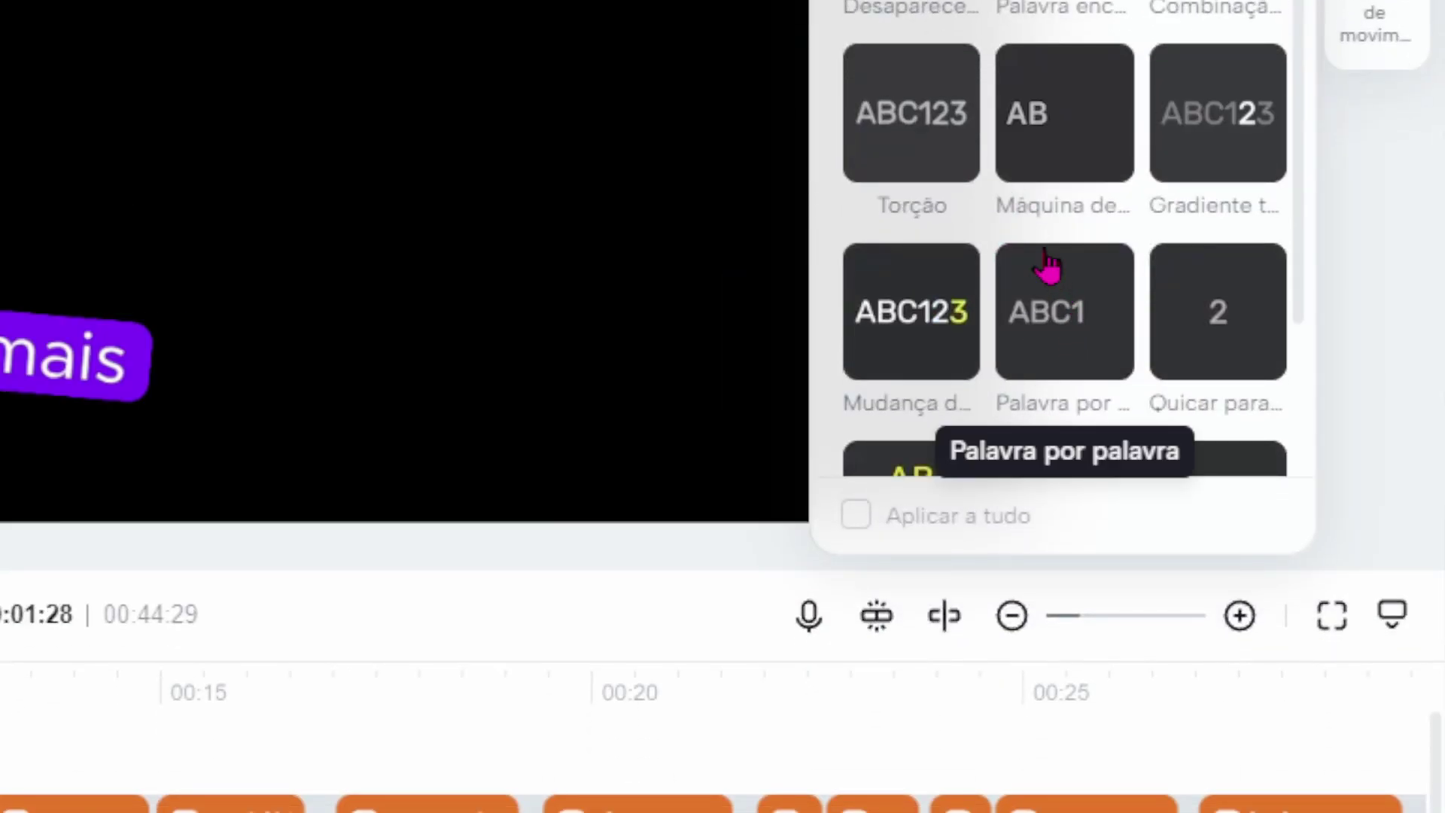
{"action": "scroll", "coordinate": [1024, 157], "scroll_direction": "up", "scroll_amount": 2}
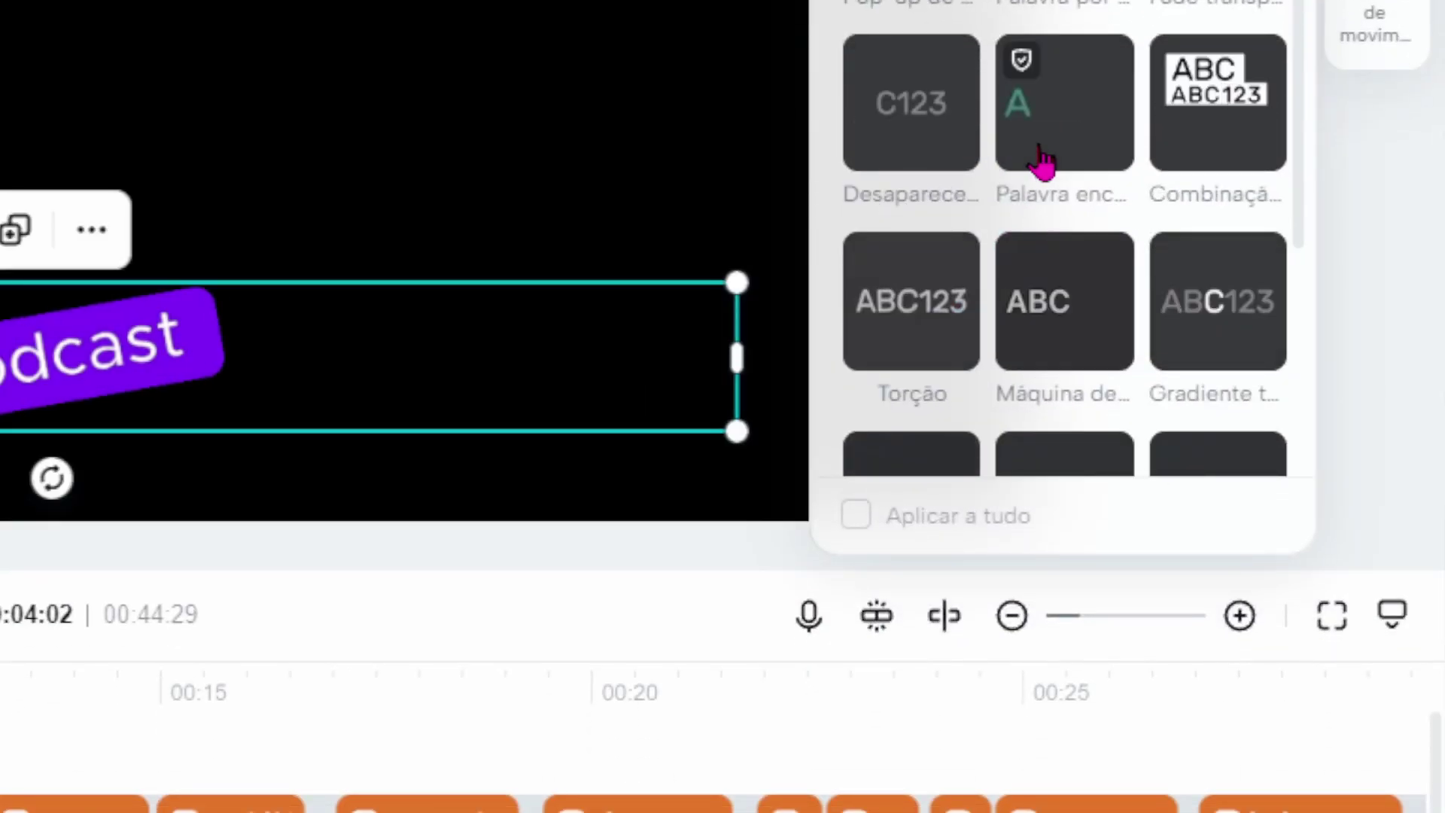
{"action": "scroll", "coordinate": [1064, 187], "scroll_direction": "down", "scroll_amount": 6}
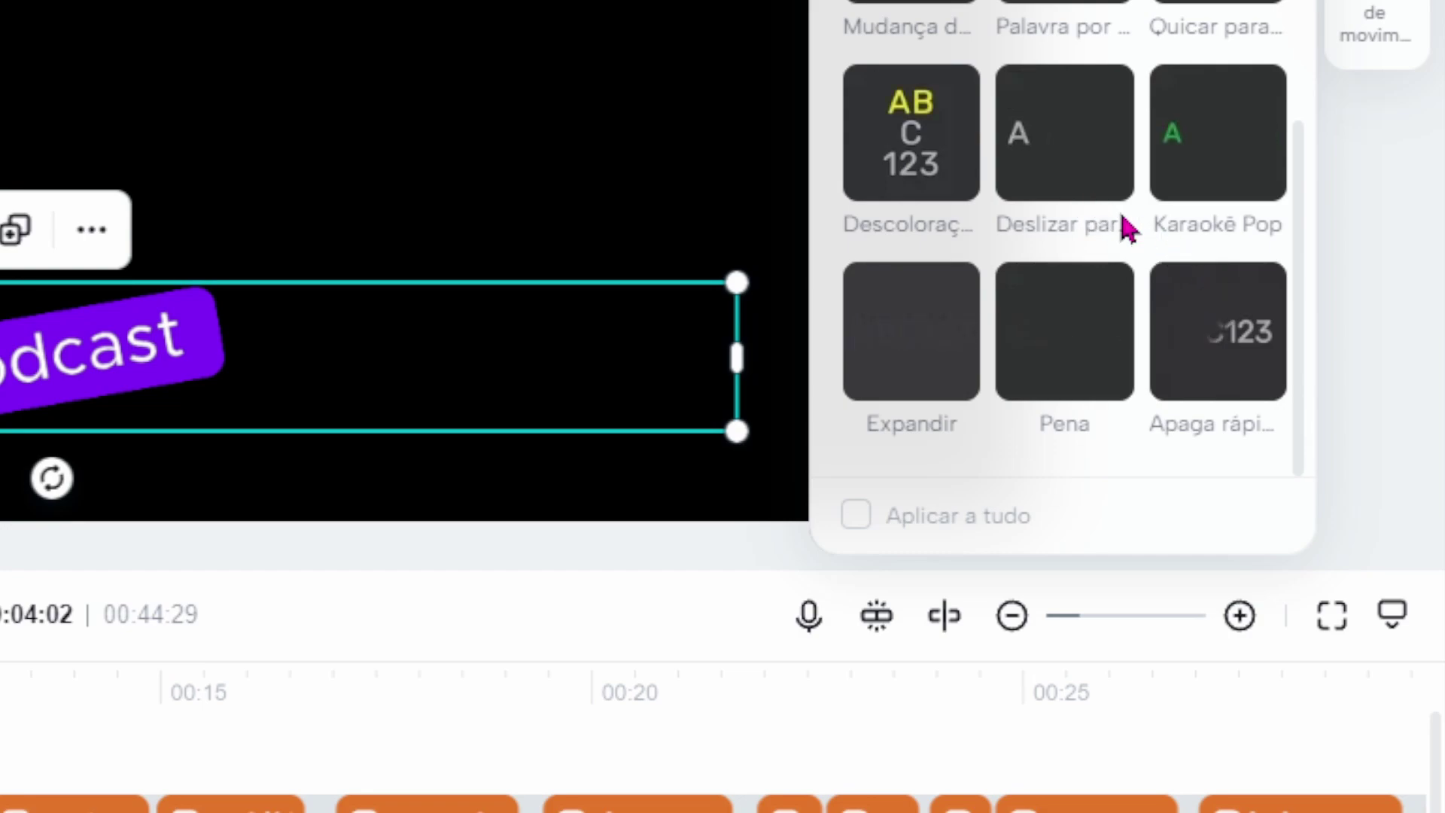
{"action": "scroll", "coordinate": [1089, 218], "scroll_direction": "up", "scroll_amount": 5}
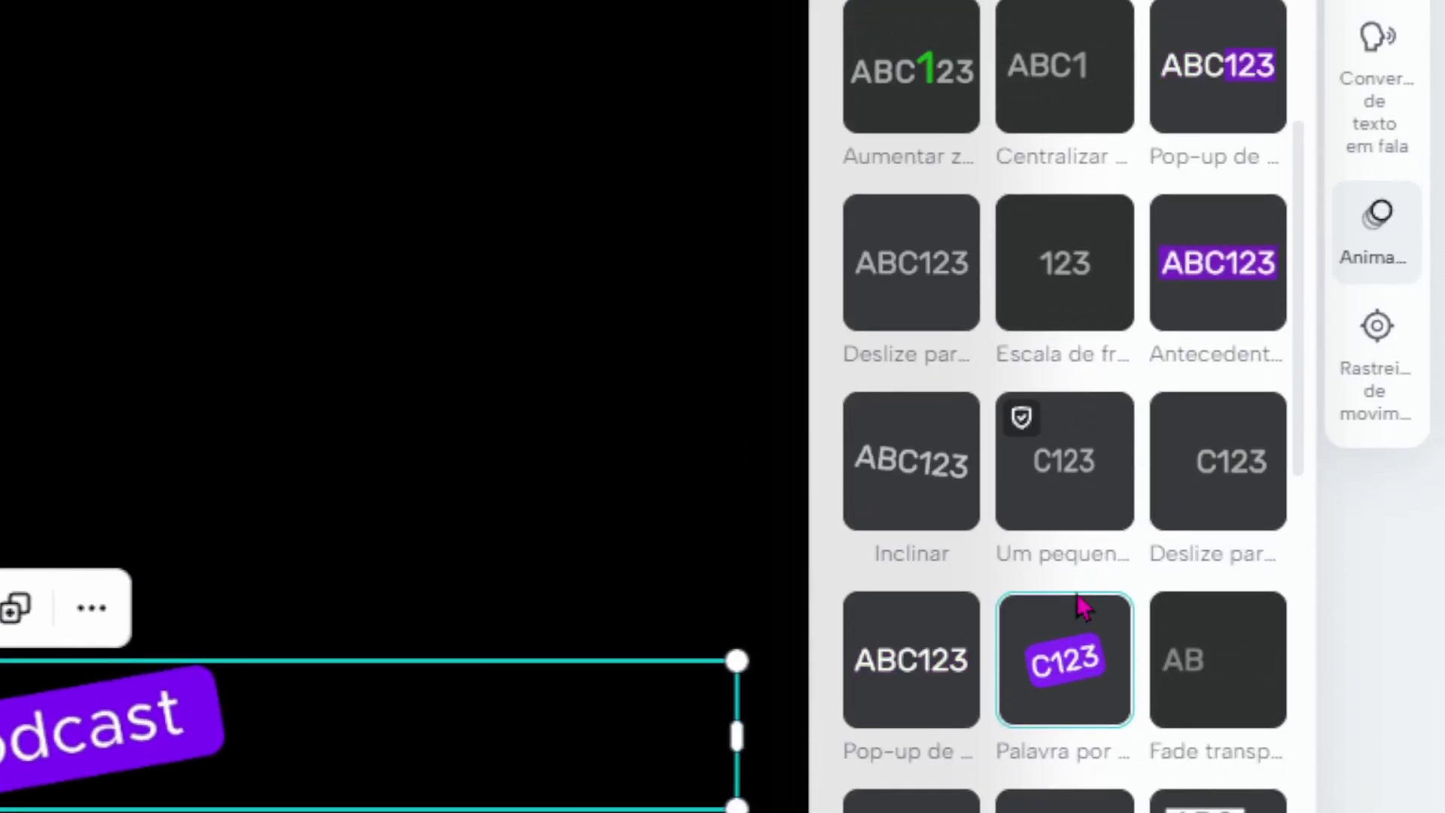
{"action": "scroll", "coordinate": [1073, 632], "scroll_direction": "down", "scroll_amount": 3}
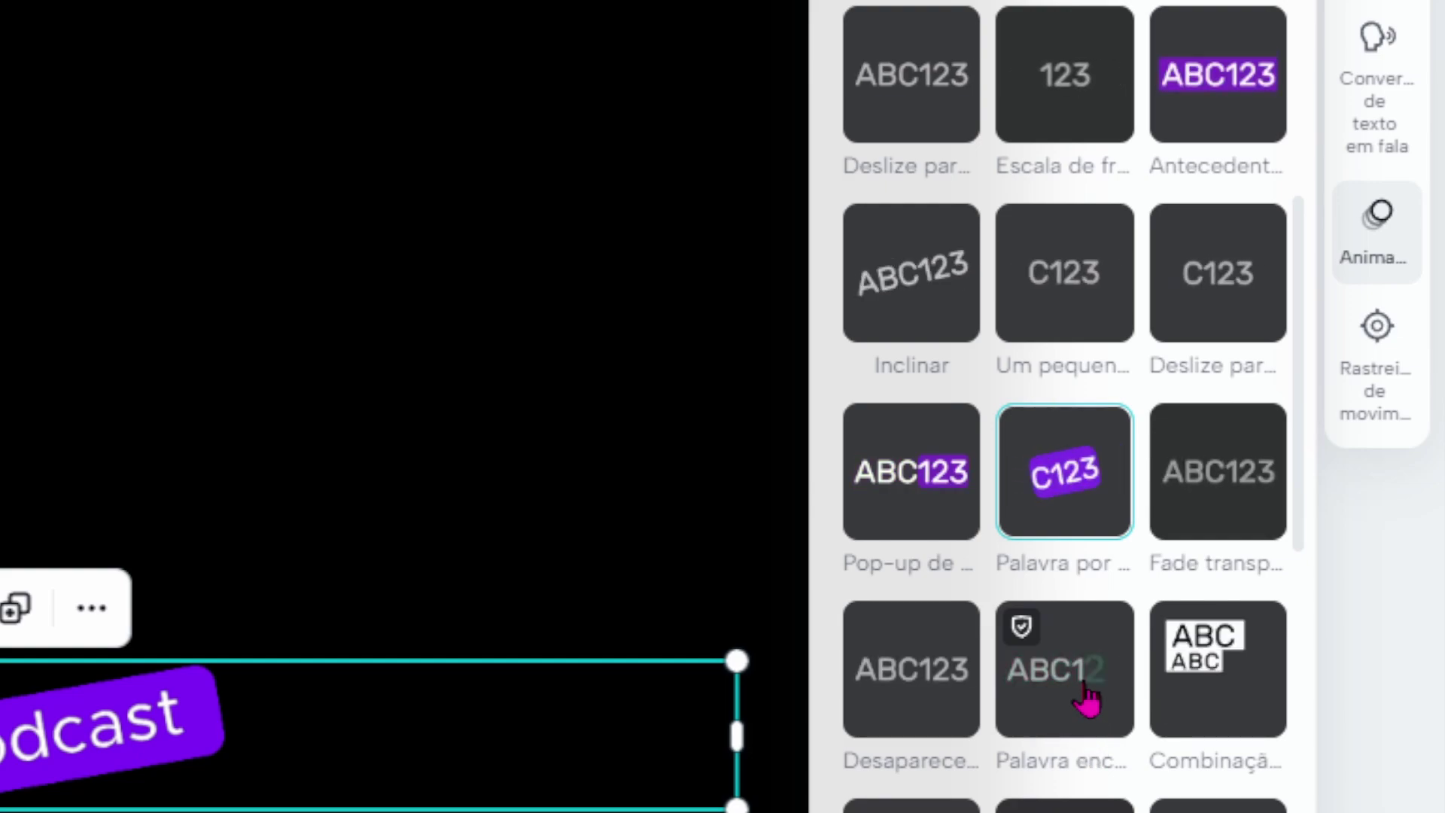
{"action": "left_click", "coordinate": [1088, 699]}
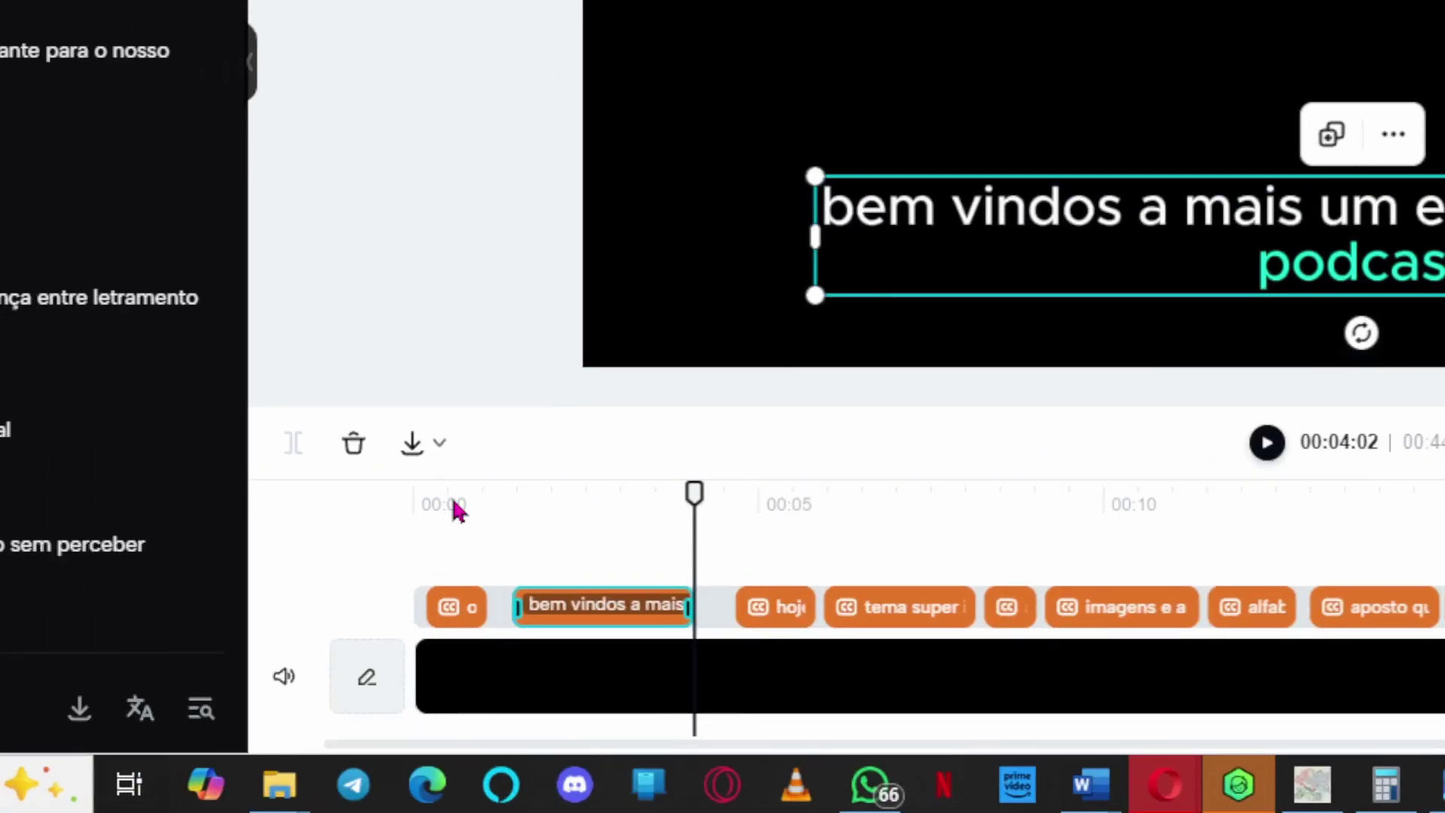
{"action": "left_click", "coordinate": [439, 509]}
{"action": "key", "text": "space"}
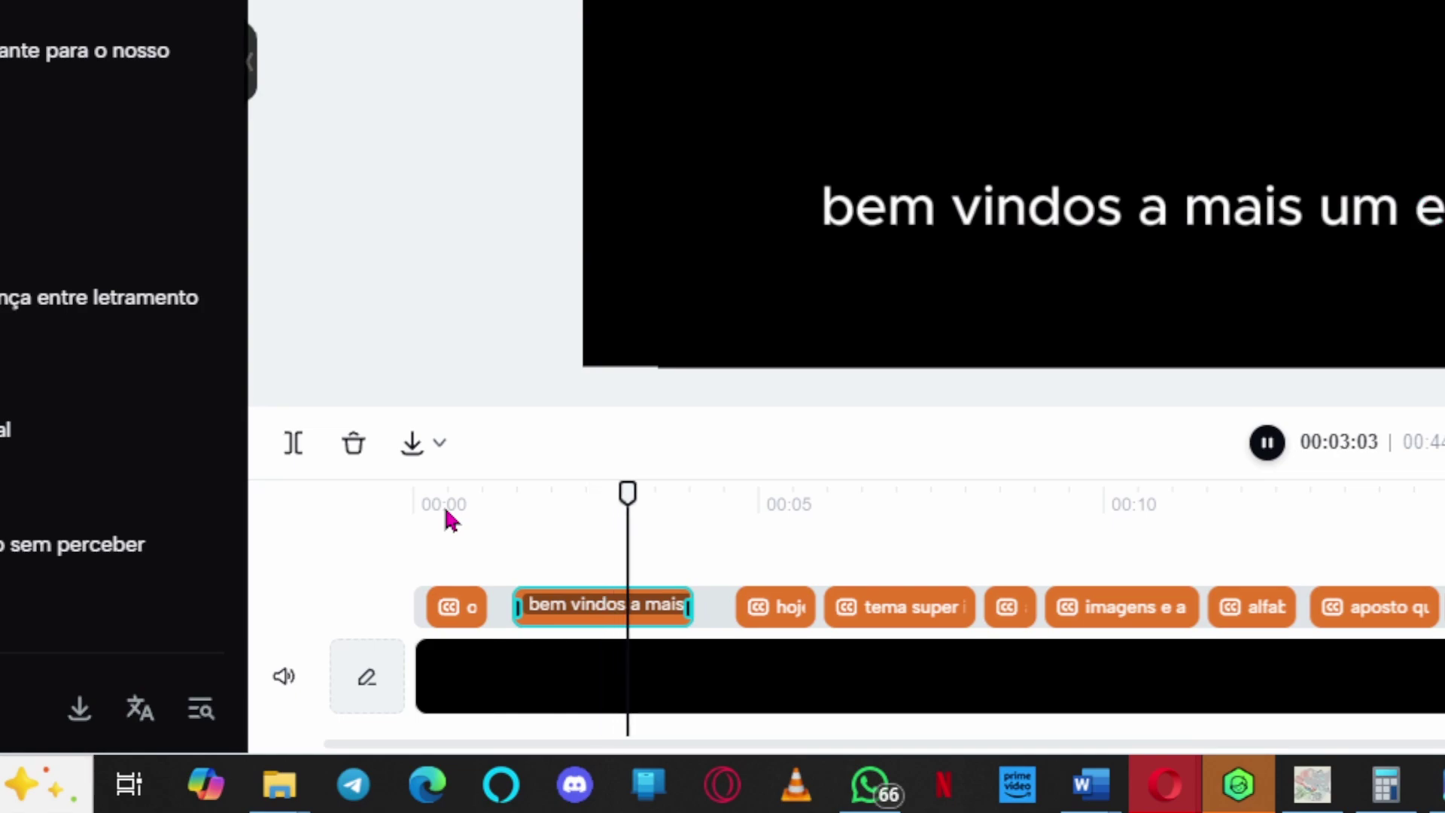
{"action": "key", "text": "space"}
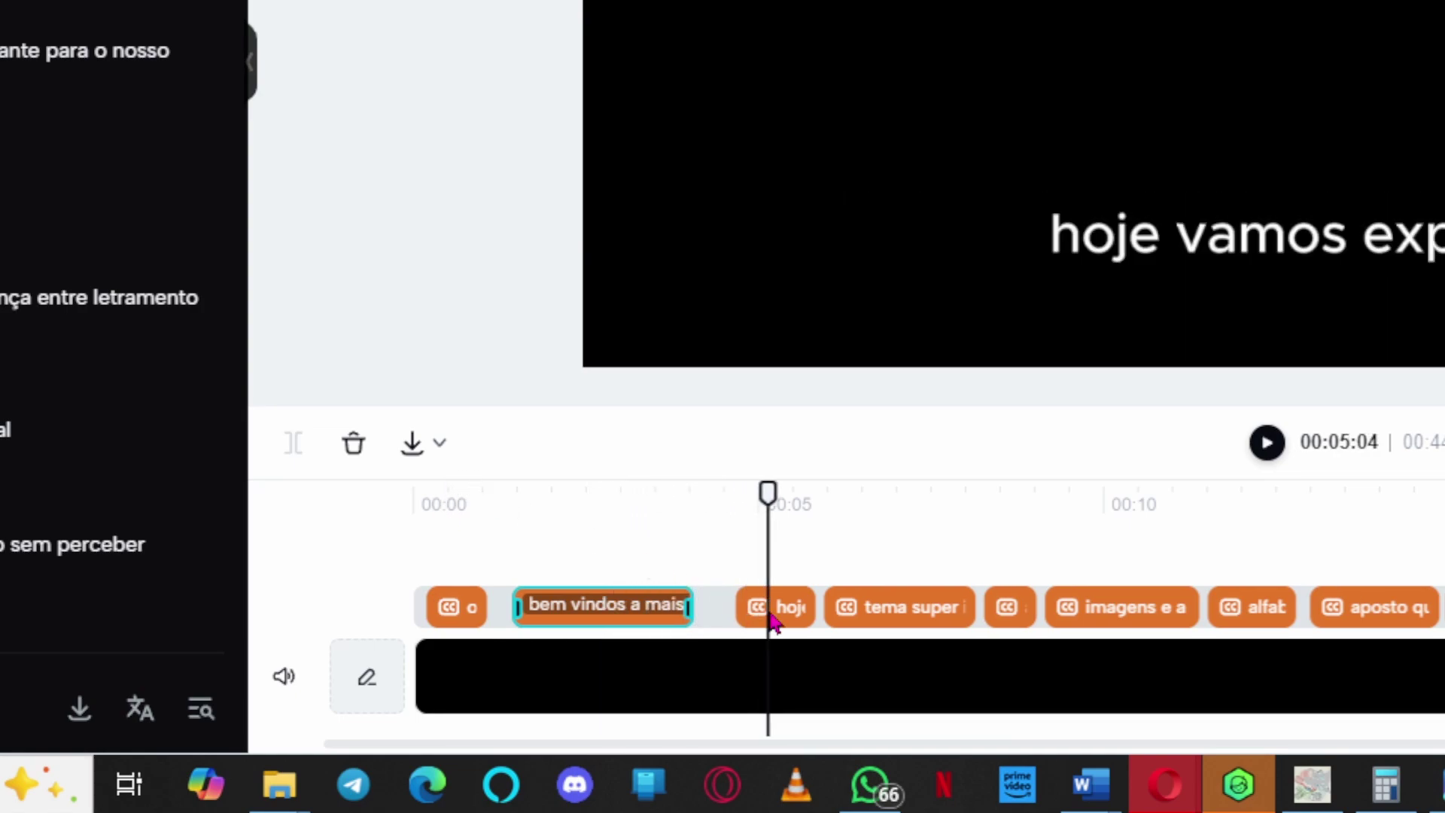
{"action": "scroll", "coordinate": [775, 621], "scroll_direction": "right", "scroll_amount": 5}
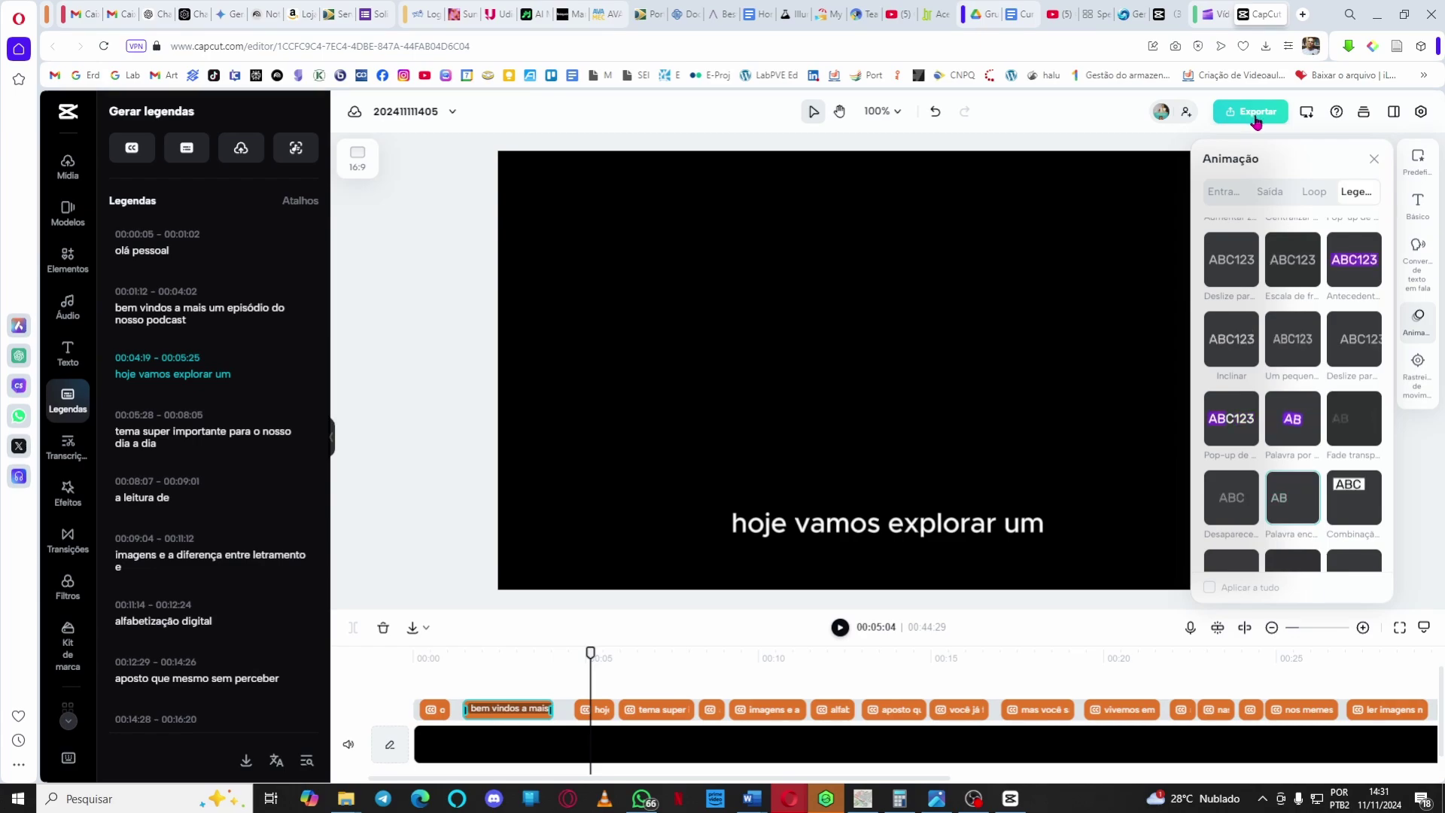
Load Google via 'goog' in a new Opera tab and launch Drive from the apps grid.
{"action": "left_click", "coordinate": [1303, 15]}
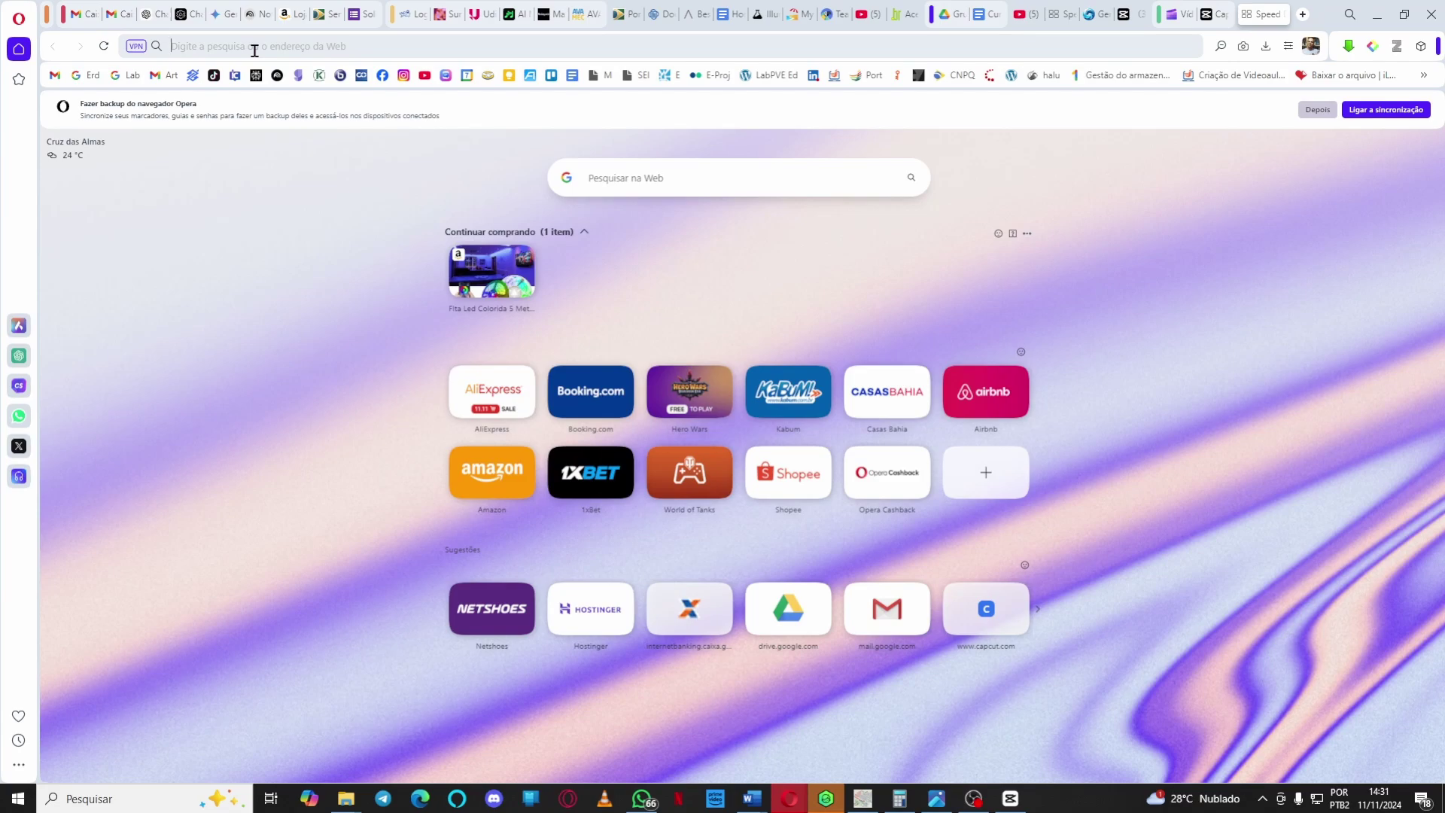
{"action": "type", "text": "goog"}
{"action": "key", "text": "Return"}
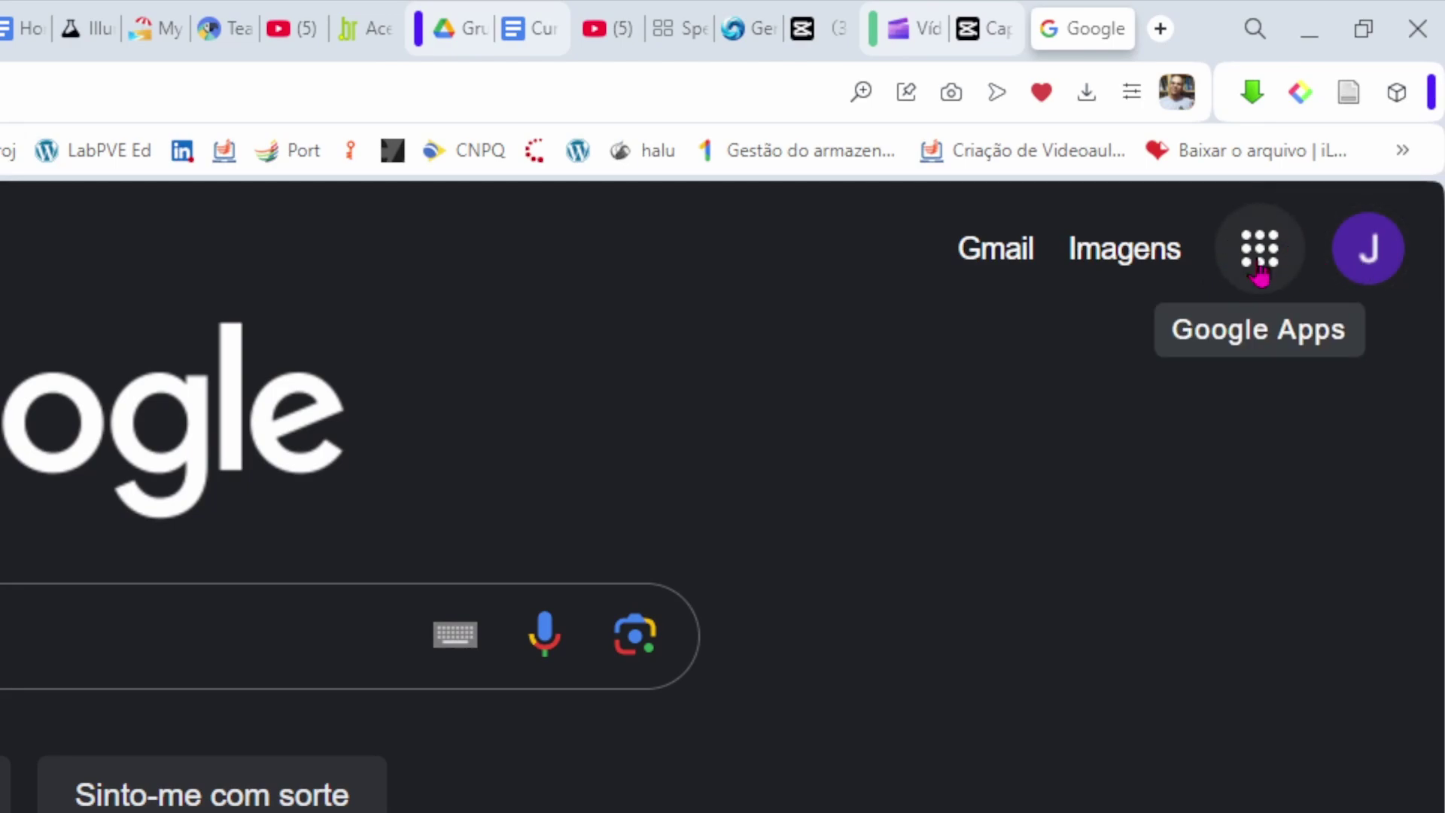
{"action": "left_click", "coordinate": [1260, 273]}
{"action": "scroll", "coordinate": [1053, 421], "scroll_direction": "down", "scroll_amount": 2}
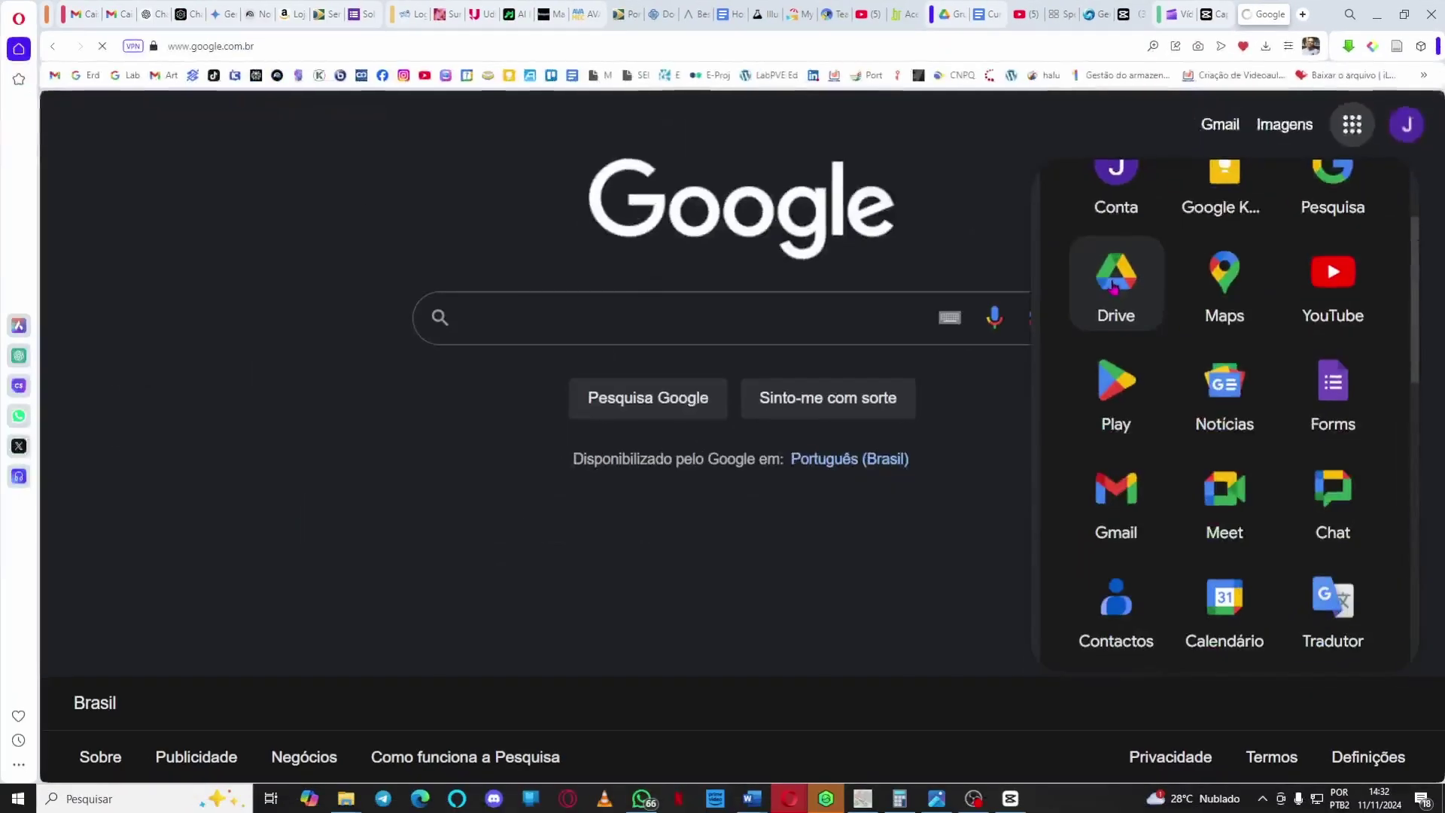
{"action": "left_click", "coordinate": [694, 387]}
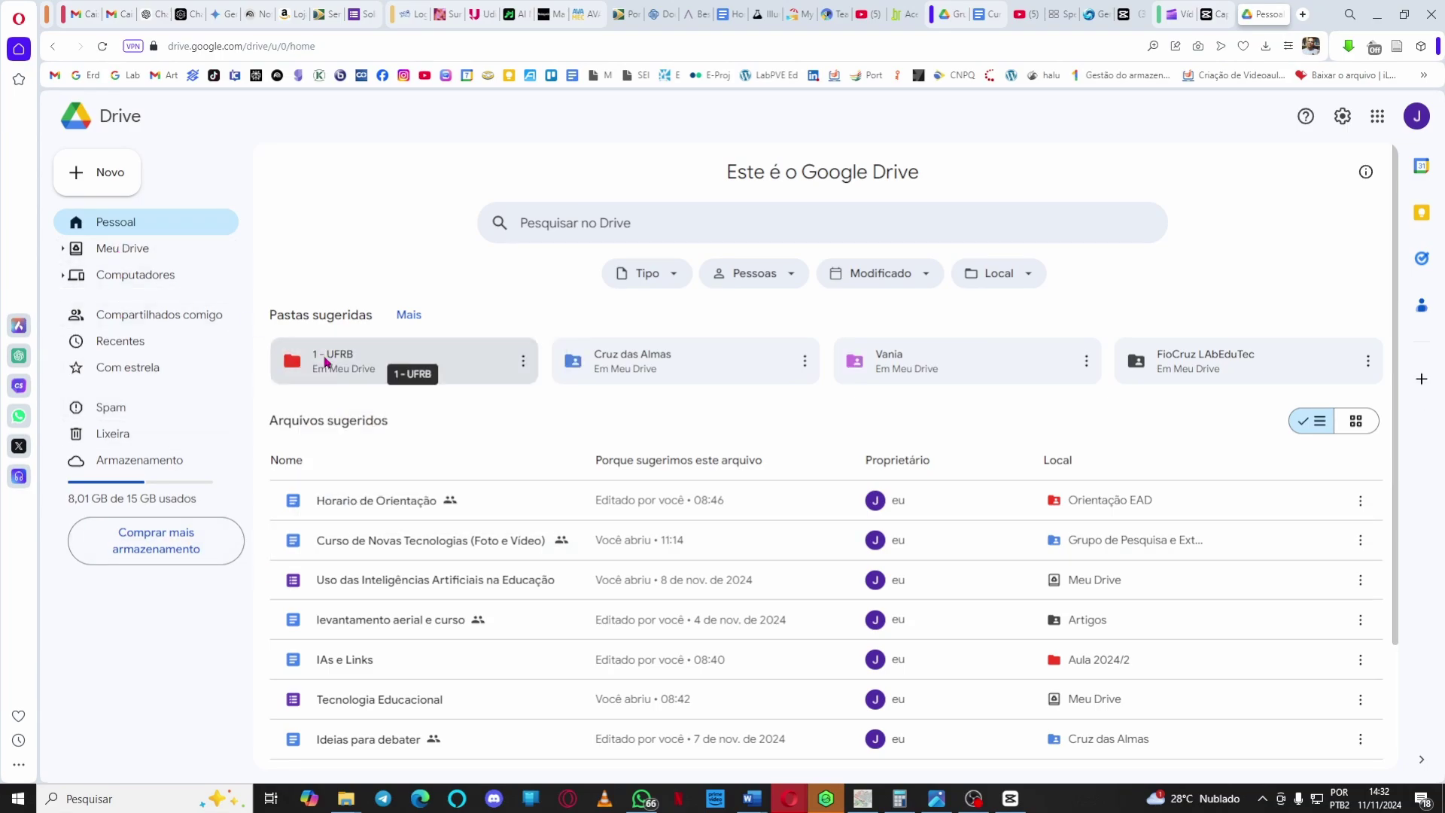
Navigate into the '1 - UFRB' folder and then its 'UFRB Aulas' subfolder.
{"action": "double_click", "coordinate": [325, 361]}
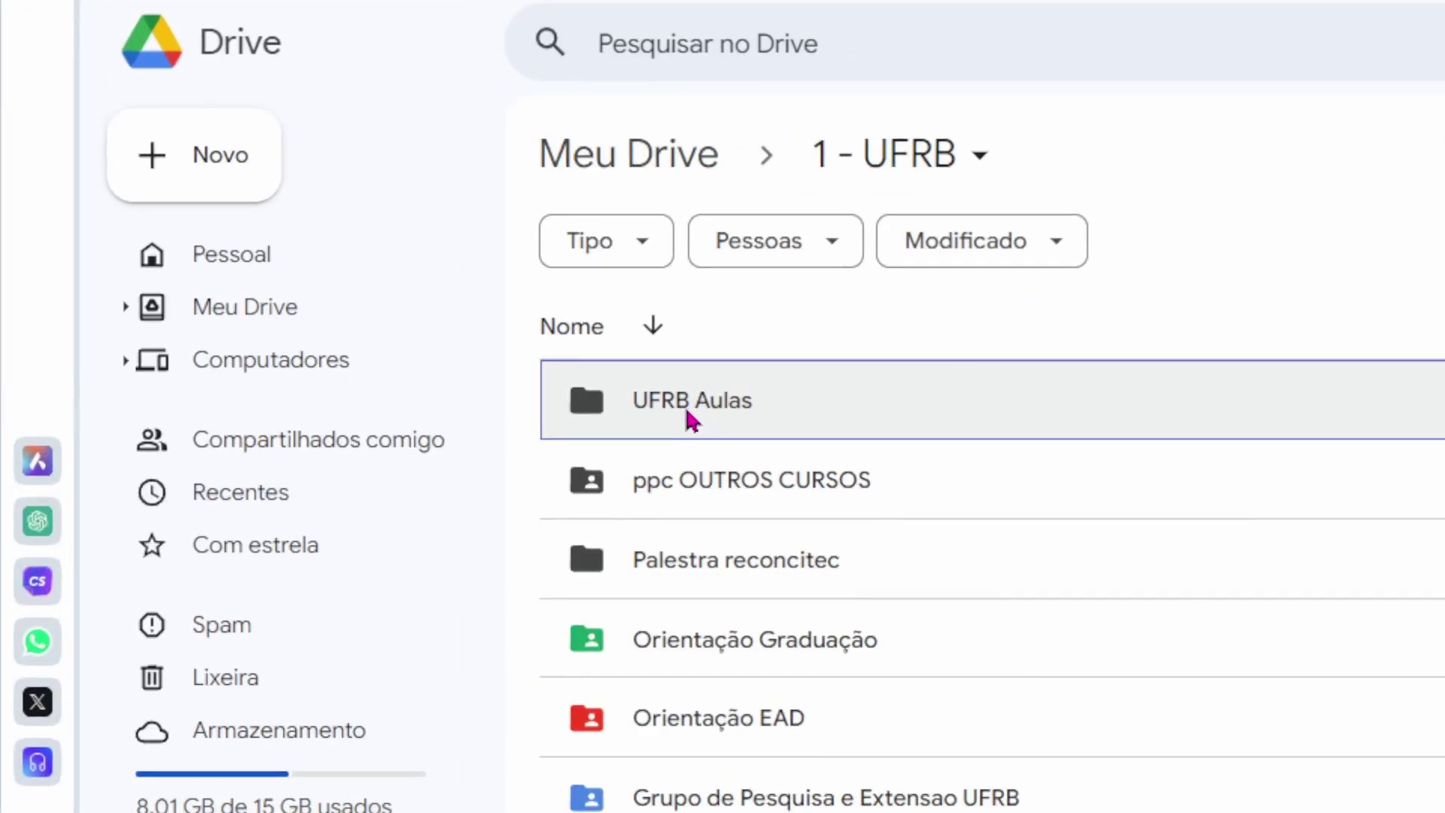
{"action": "left_click", "coordinate": [350, 300]}
{"action": "double_click", "coordinate": [690, 420]}
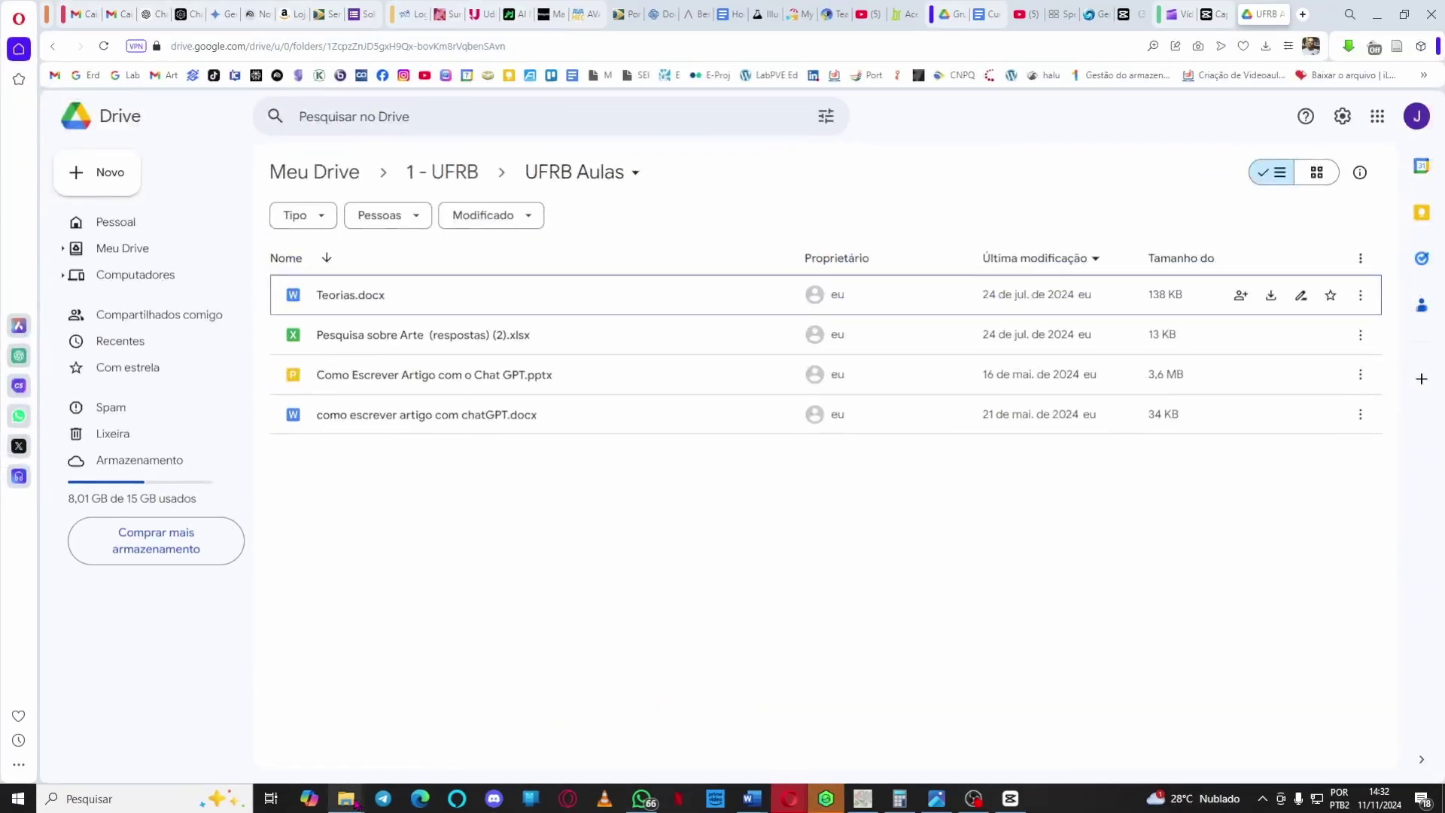
Place the Downloads window over Drive and drag 'letramento digital imagetico.MP3' into UFRB Aulas.
{"action": "mouse_move", "coordinate": [346, 798]}
{"action": "left_click", "coordinate": [226, 720]}
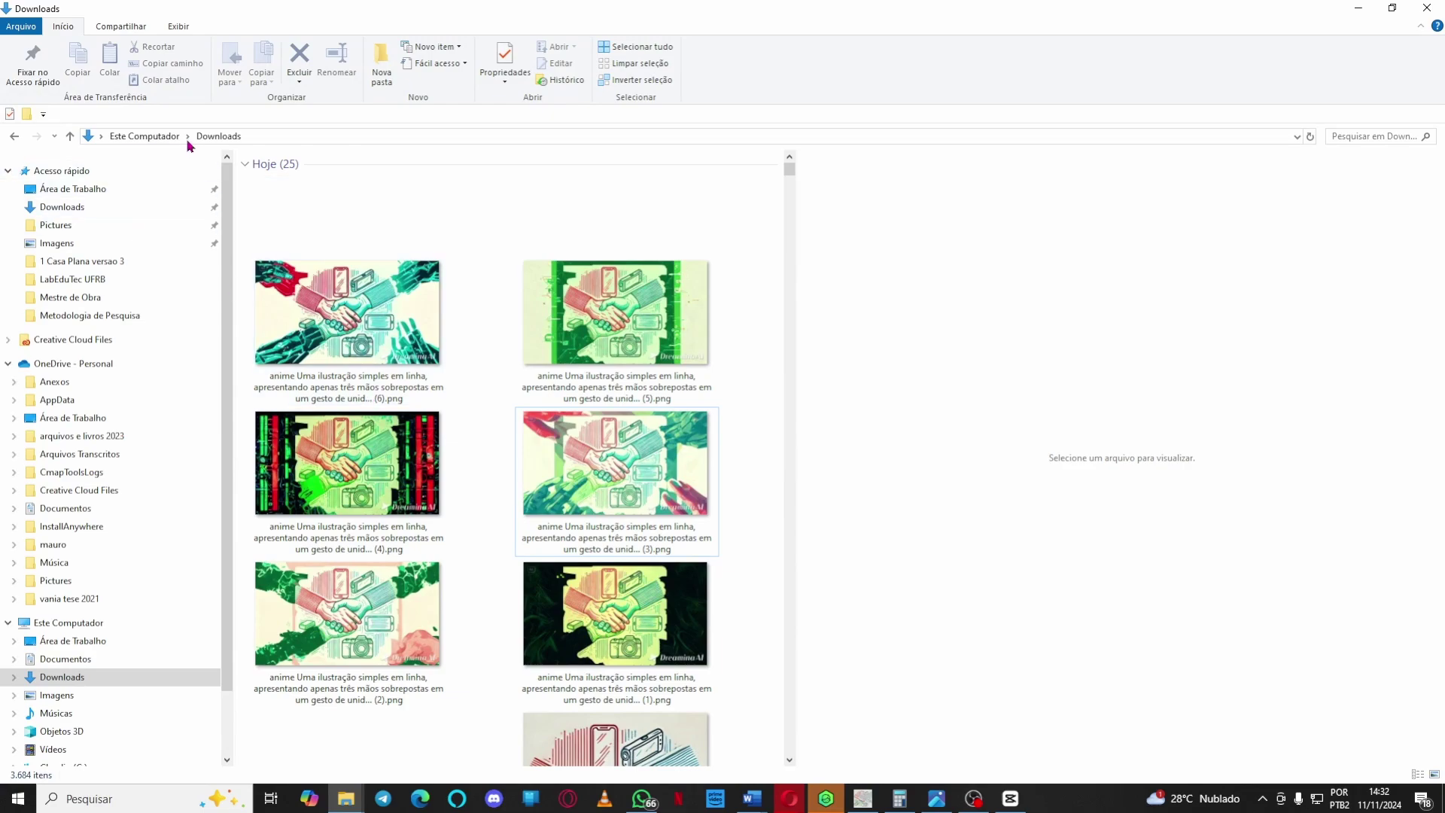
{"action": "left_click", "coordinate": [218, 137]}
{"action": "left_click_drag", "start_coordinate": [461, 12], "coordinate": [1030, 105]}
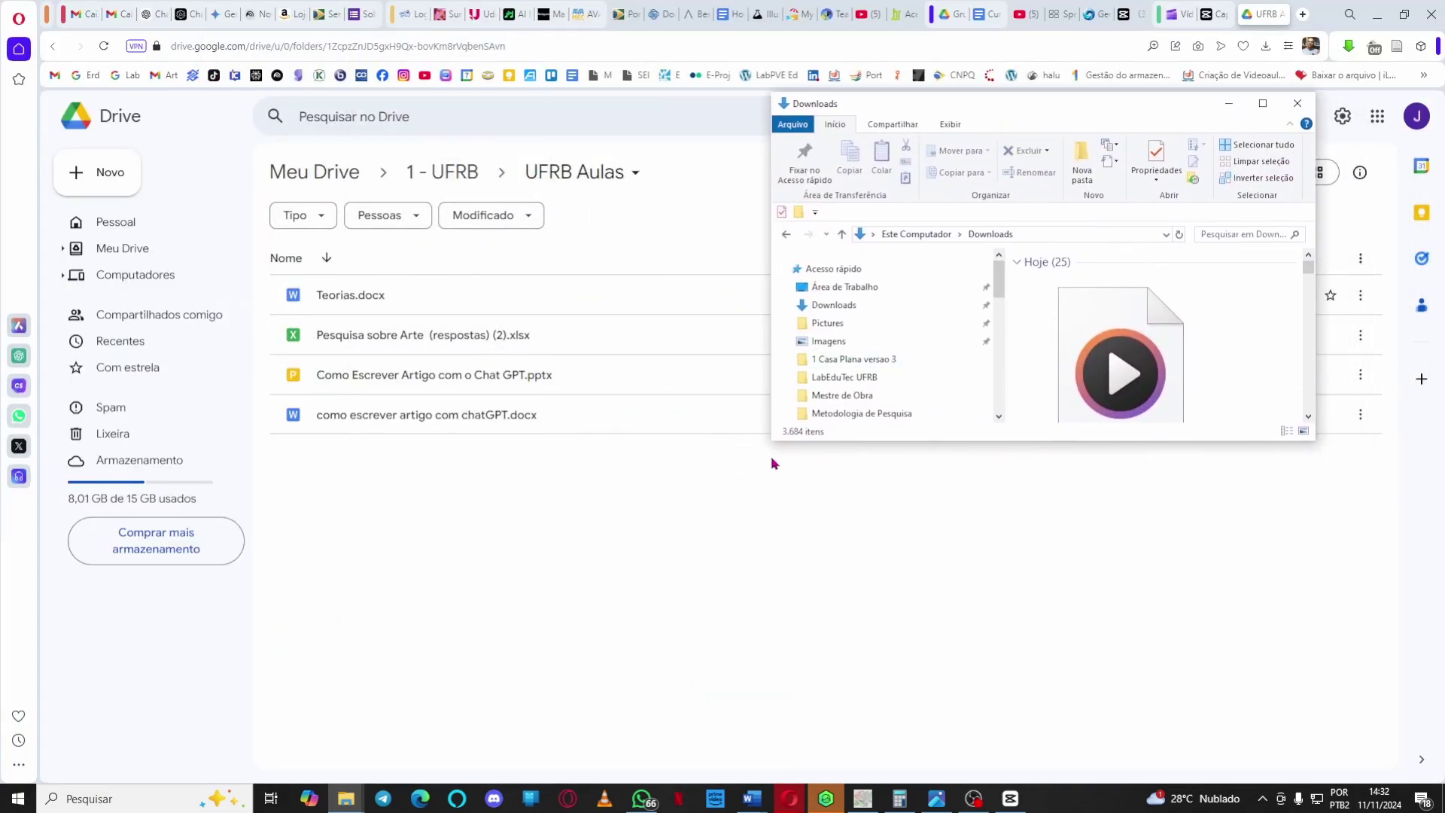
{"action": "left_click_drag", "start_coordinate": [771, 463], "coordinate": [727, 664]}
{"action": "left_click", "coordinate": [1083, 395]}
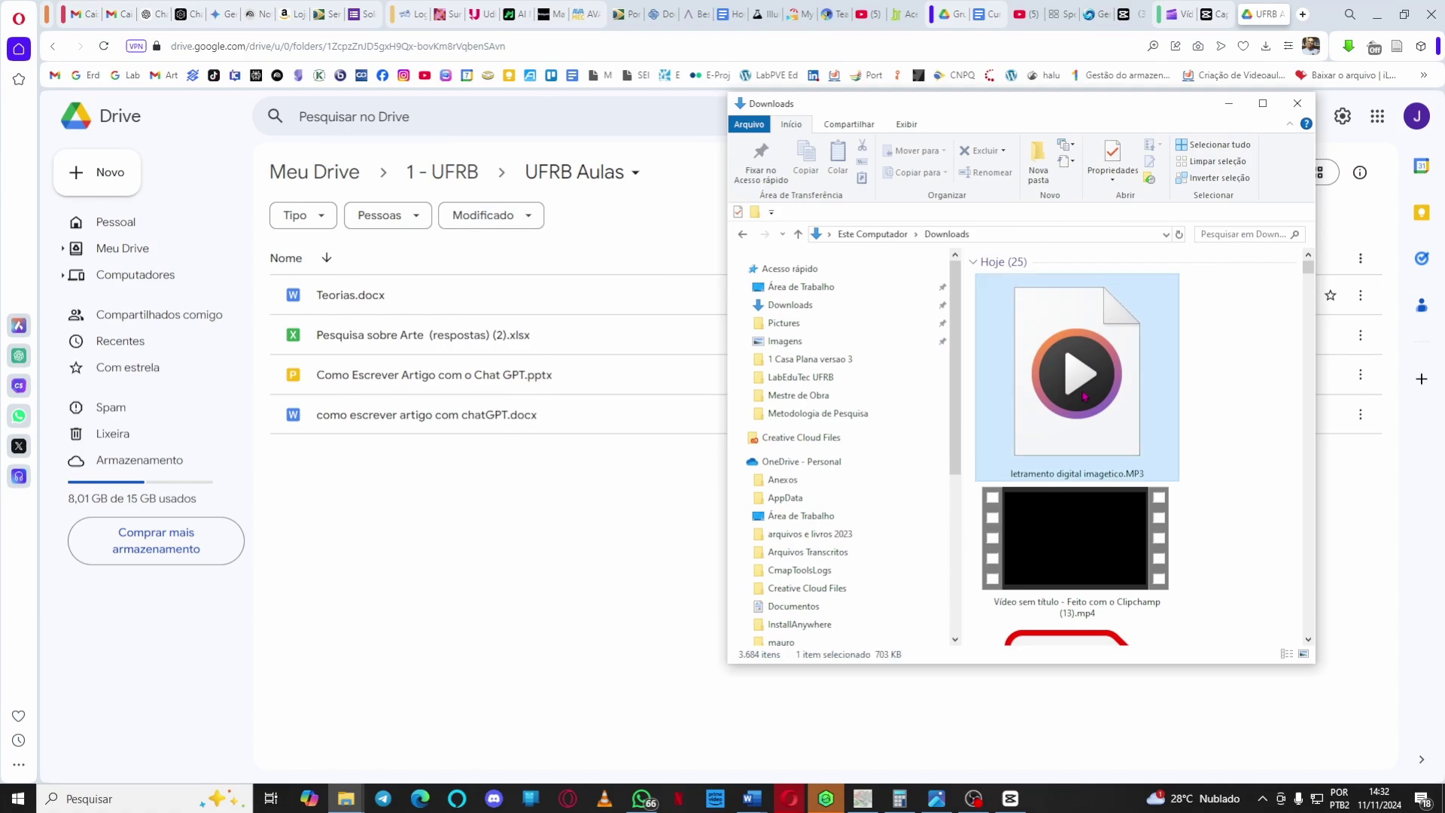
{"action": "left_click_drag", "start_coordinate": [1083, 395], "coordinate": [501, 524]}
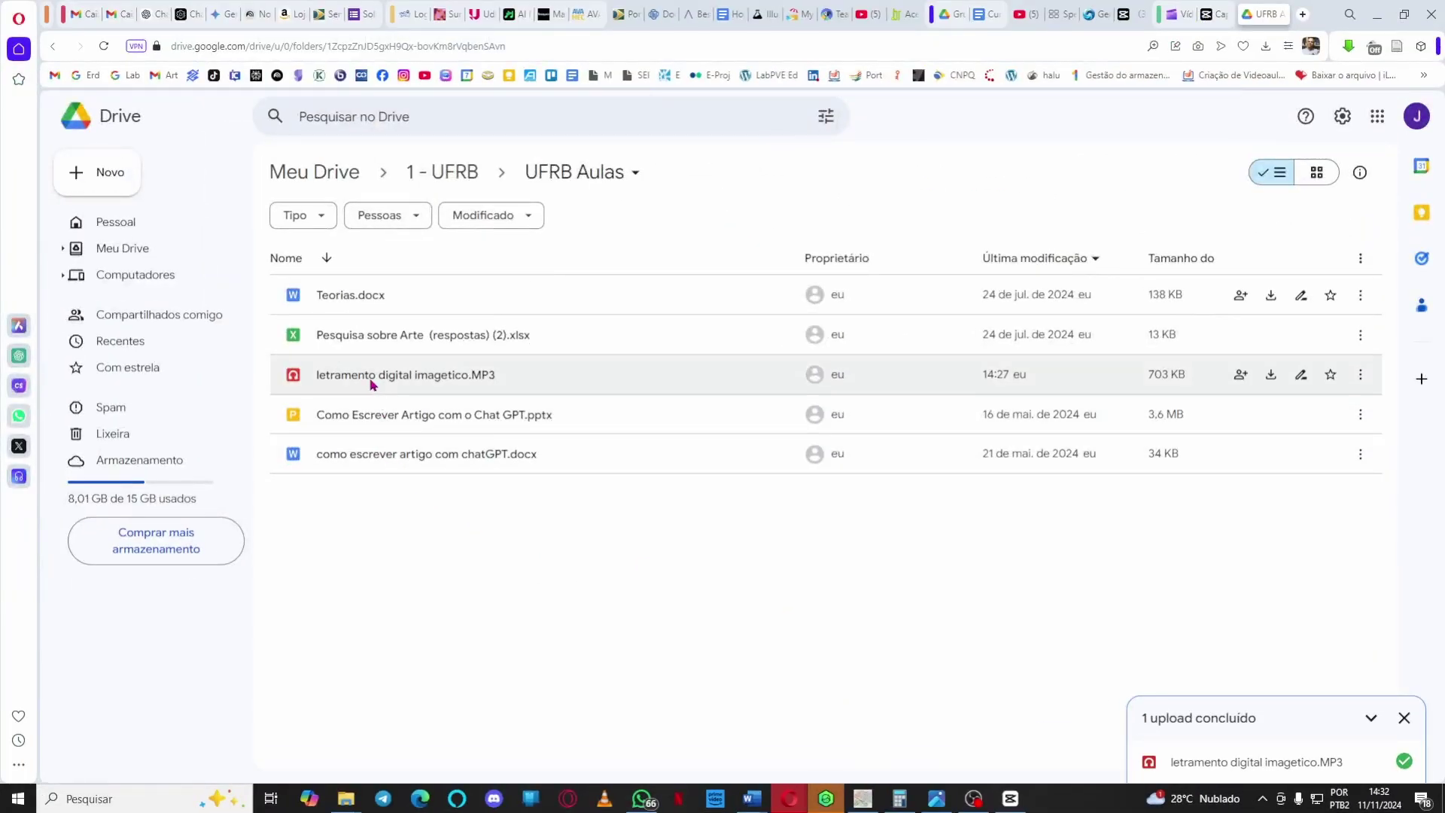
Open the Compartilhar settings for 'letramento digital imagetico.MP3' from its right-click menu.
{"action": "left_click", "coordinate": [368, 379]}
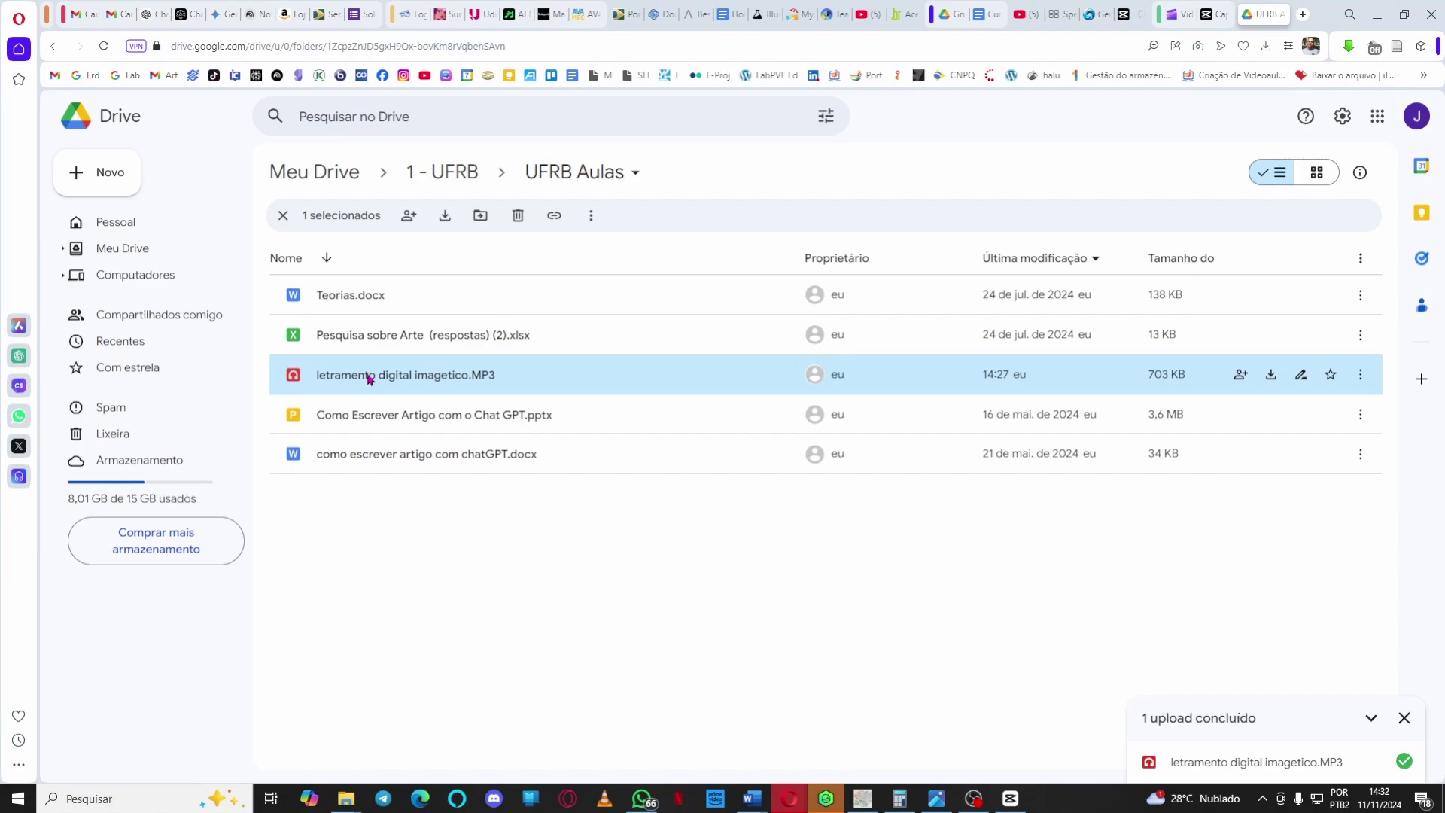
{"action": "right_click", "coordinate": [368, 379]}
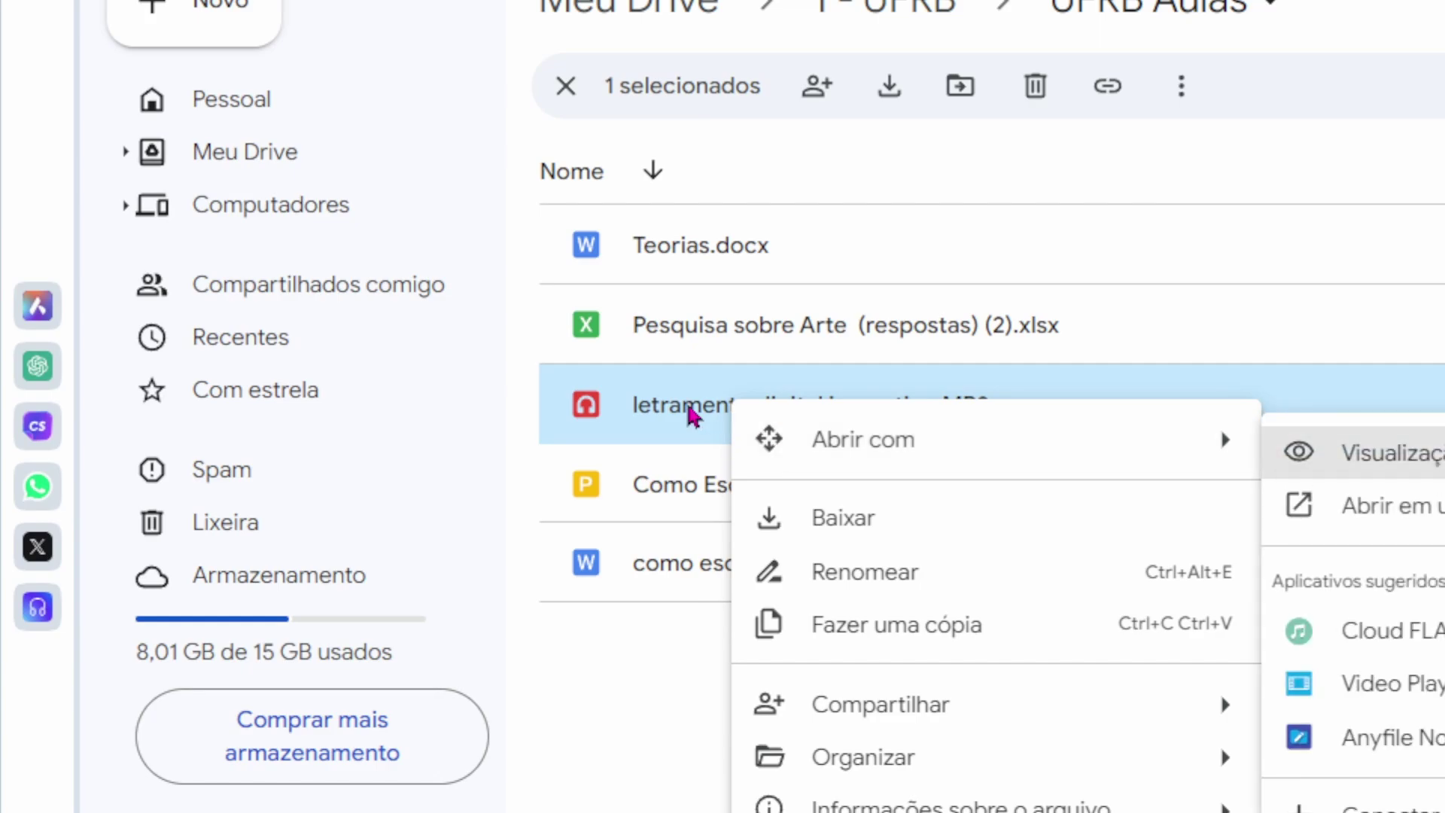
{"action": "left_click", "coordinate": [613, 653]}
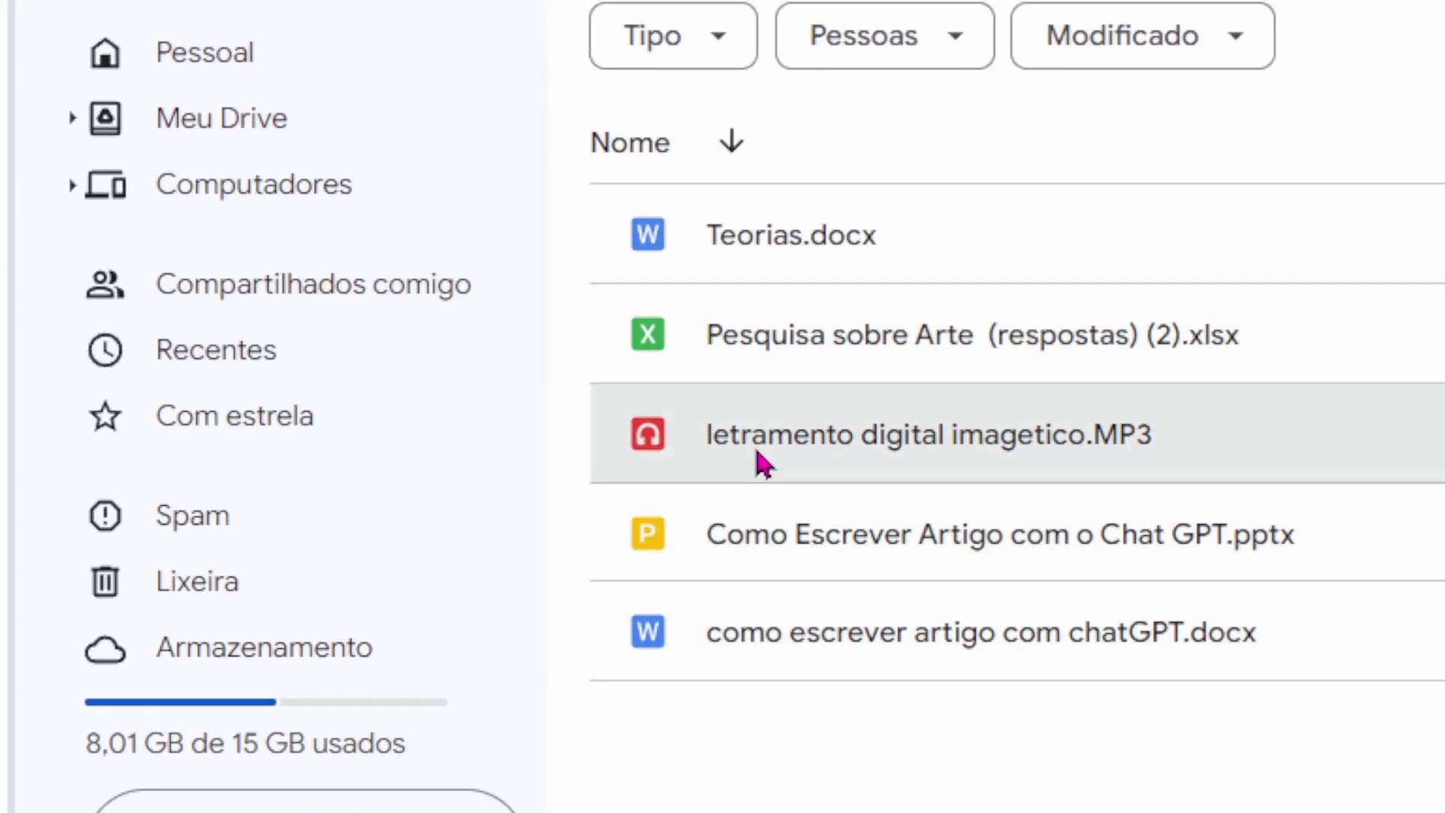
{"action": "right_click", "coordinate": [756, 448]}
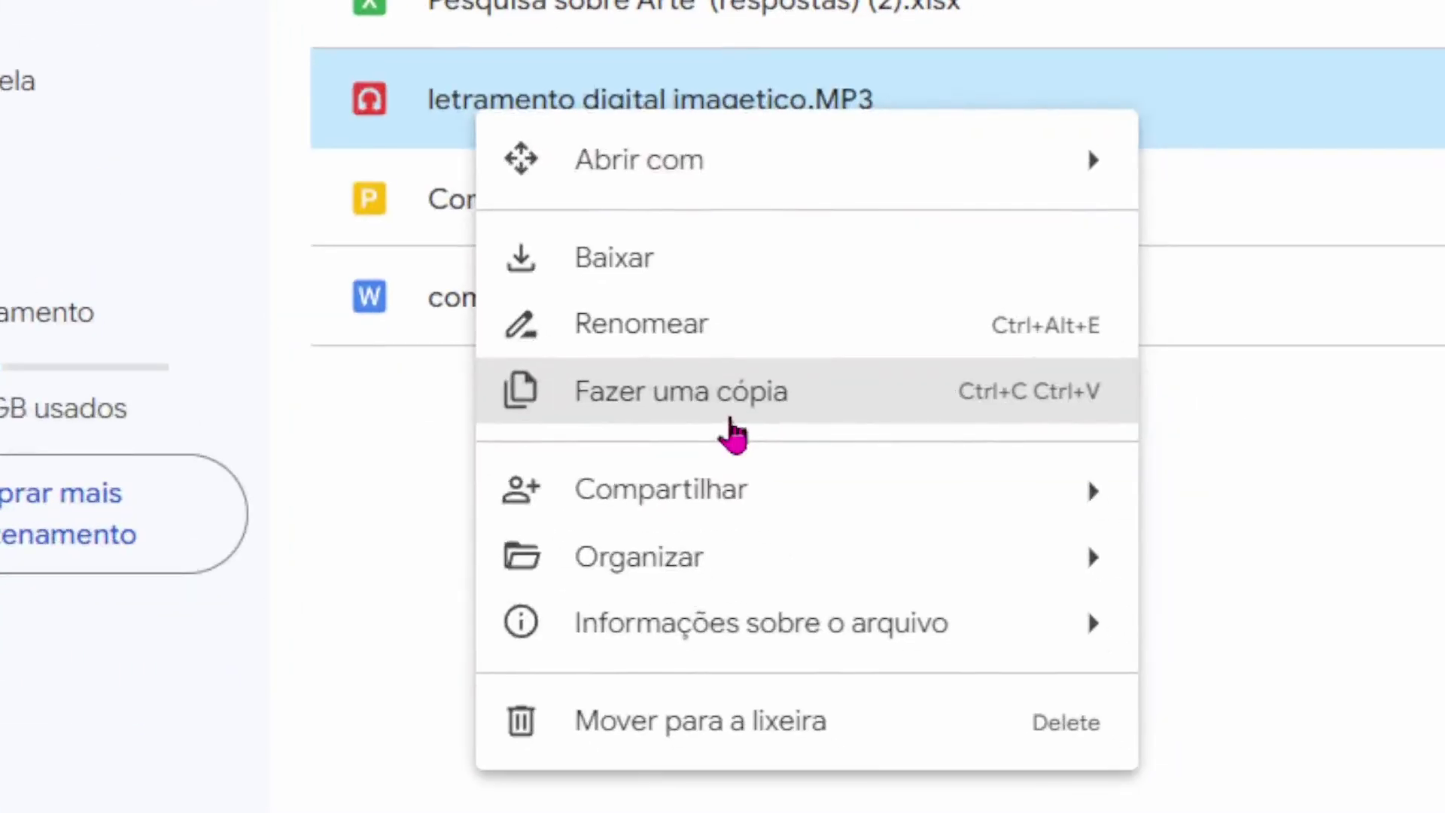
{"action": "mouse_move", "coordinate": [730, 502]}
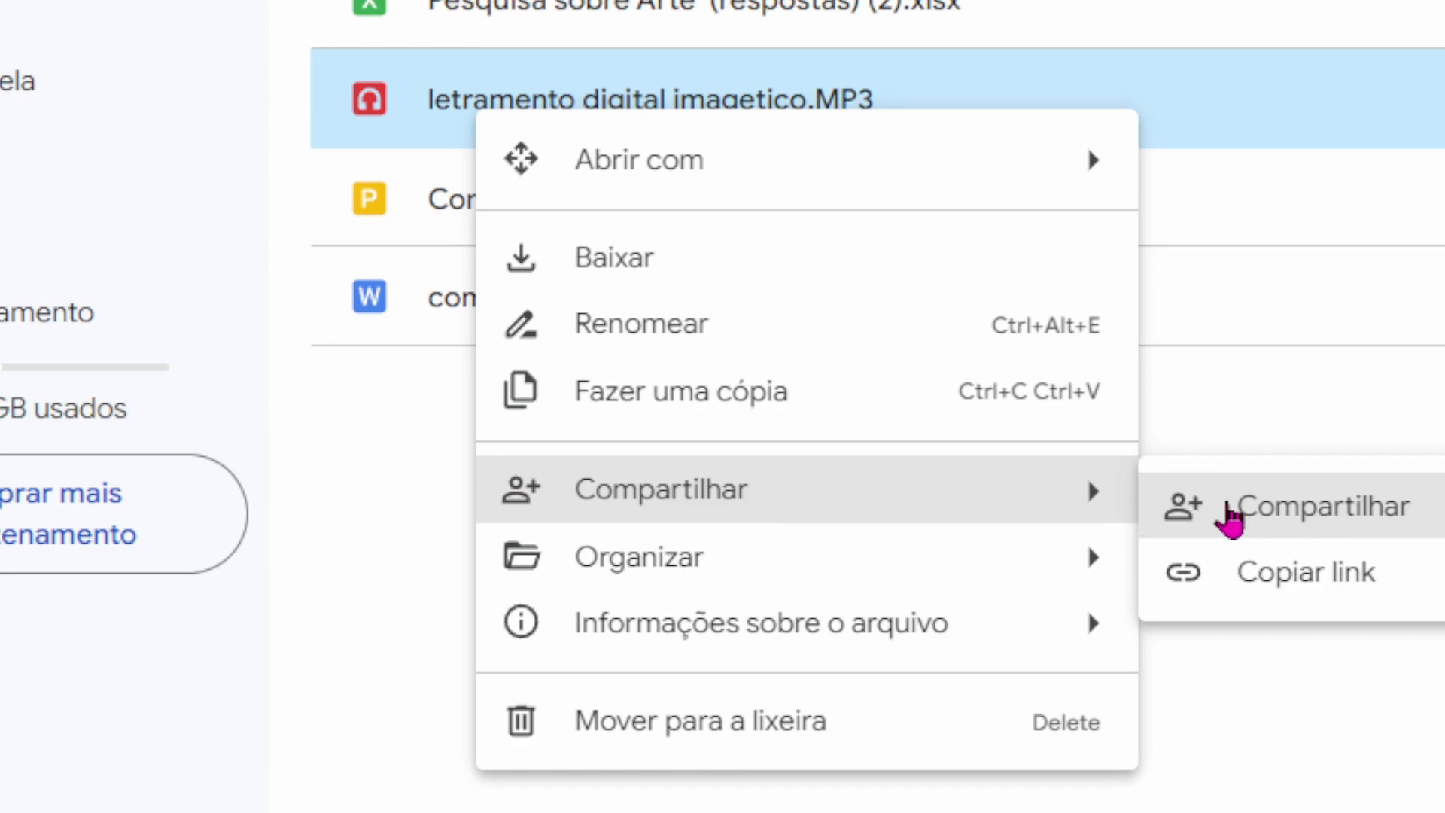
{"action": "left_click", "coordinate": [1230, 519]}
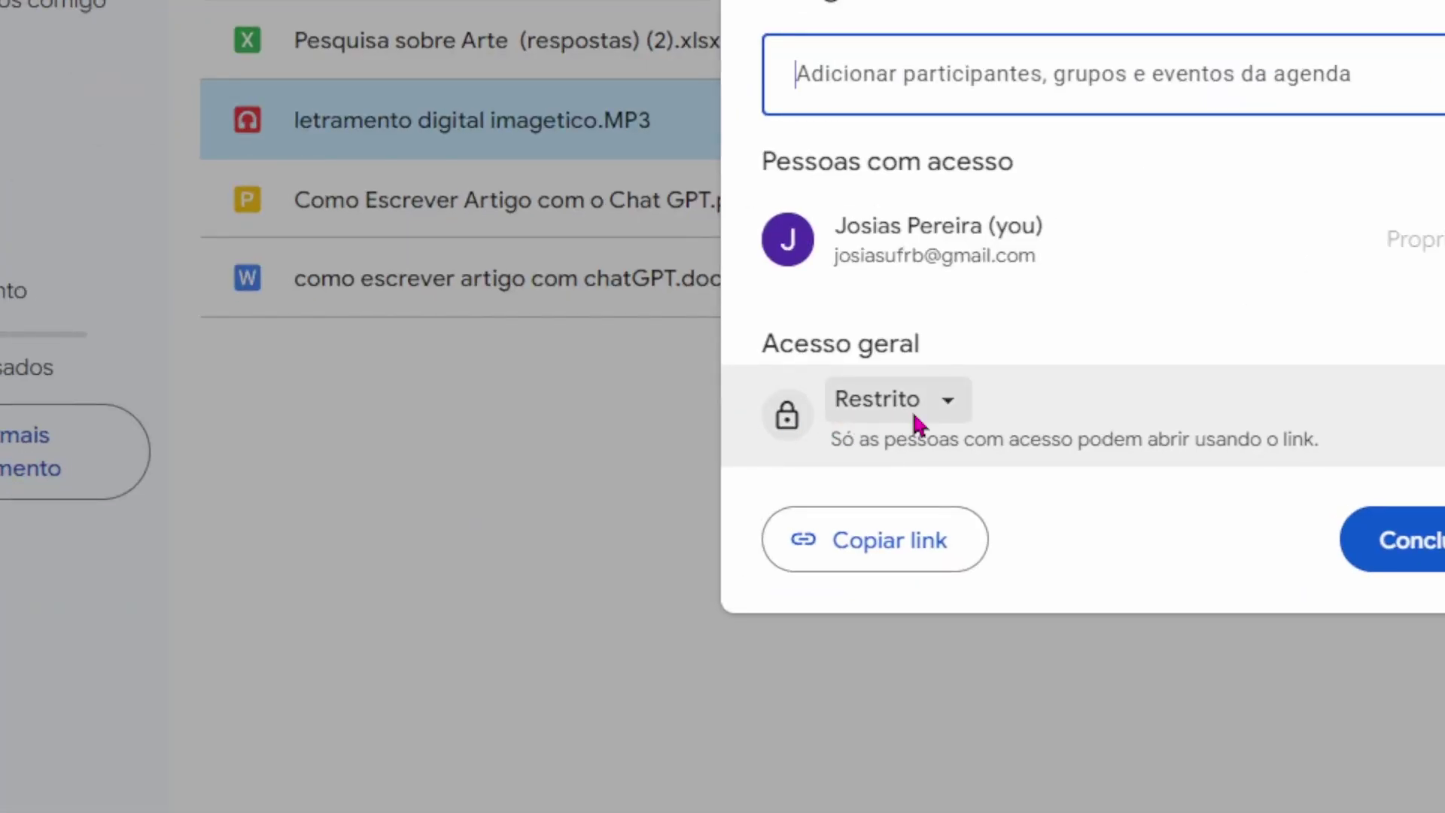
Set access to 'Qualquer pessoa com o link' as Leitor, copy the link, and click Concluído.
{"action": "left_click", "coordinate": [946, 405]}
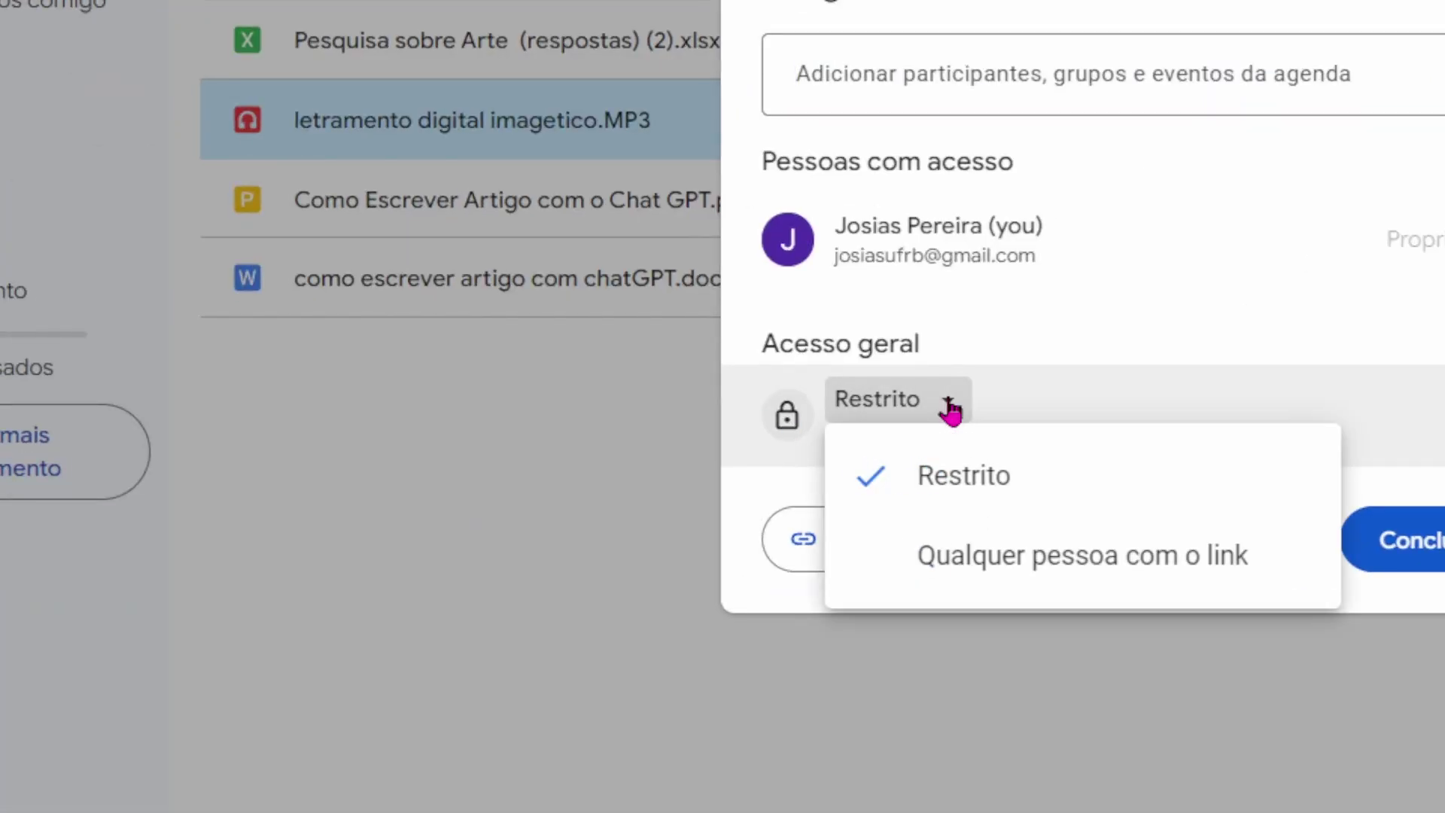
{"action": "left_click", "coordinate": [1069, 581]}
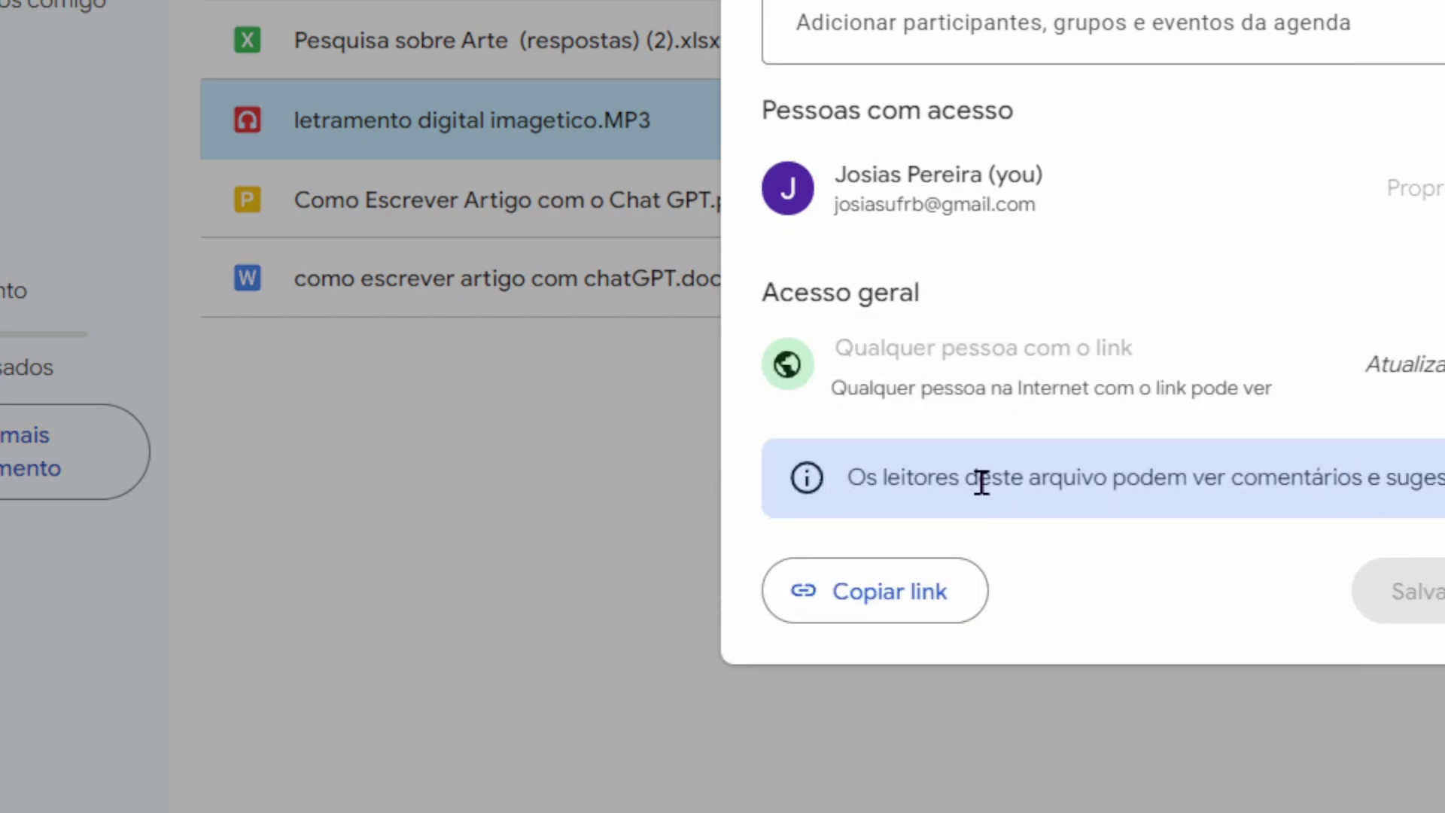
{"action": "left_click", "coordinate": [1162, 365]}
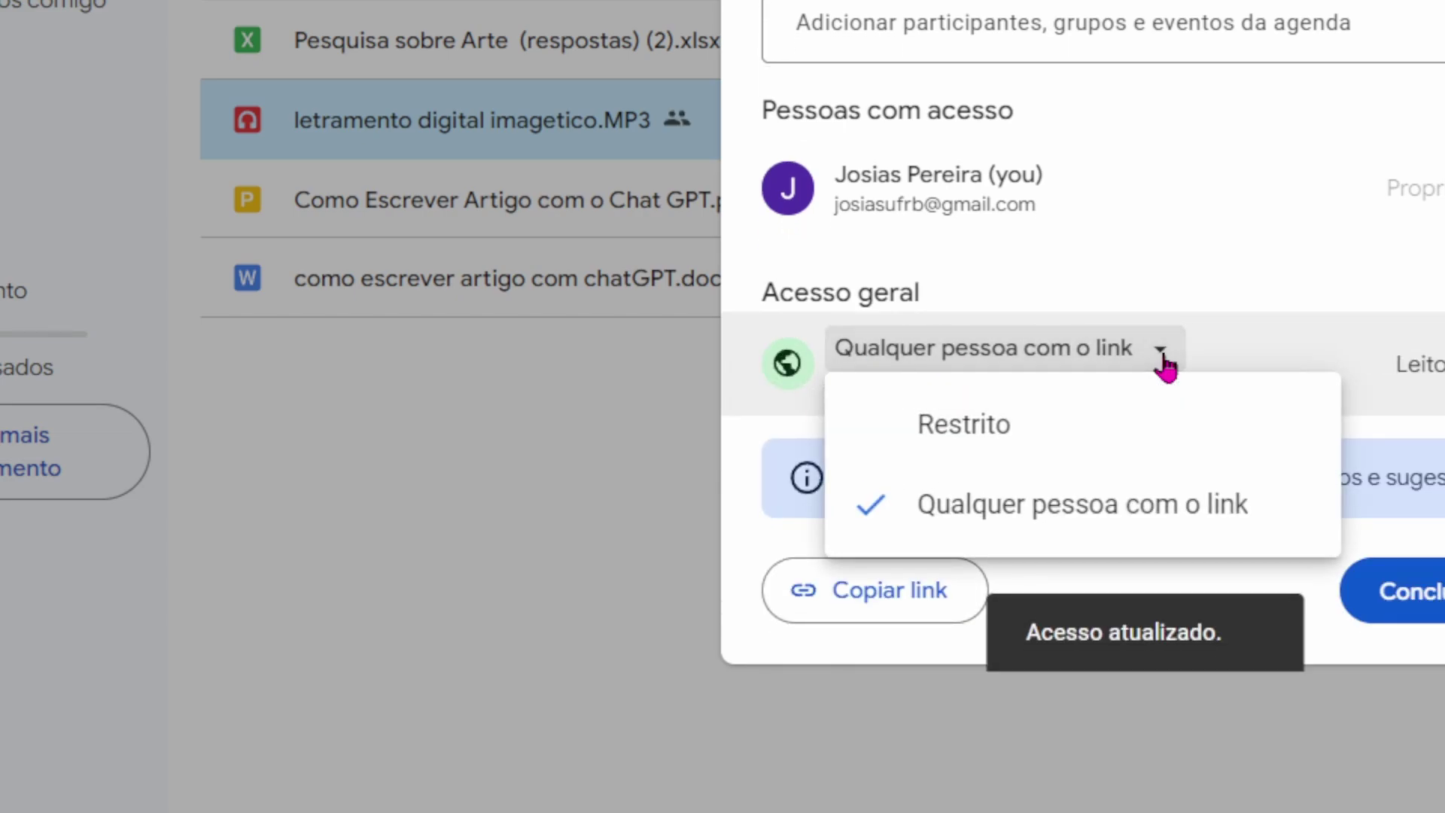
{"action": "left_click", "coordinate": [1107, 524]}
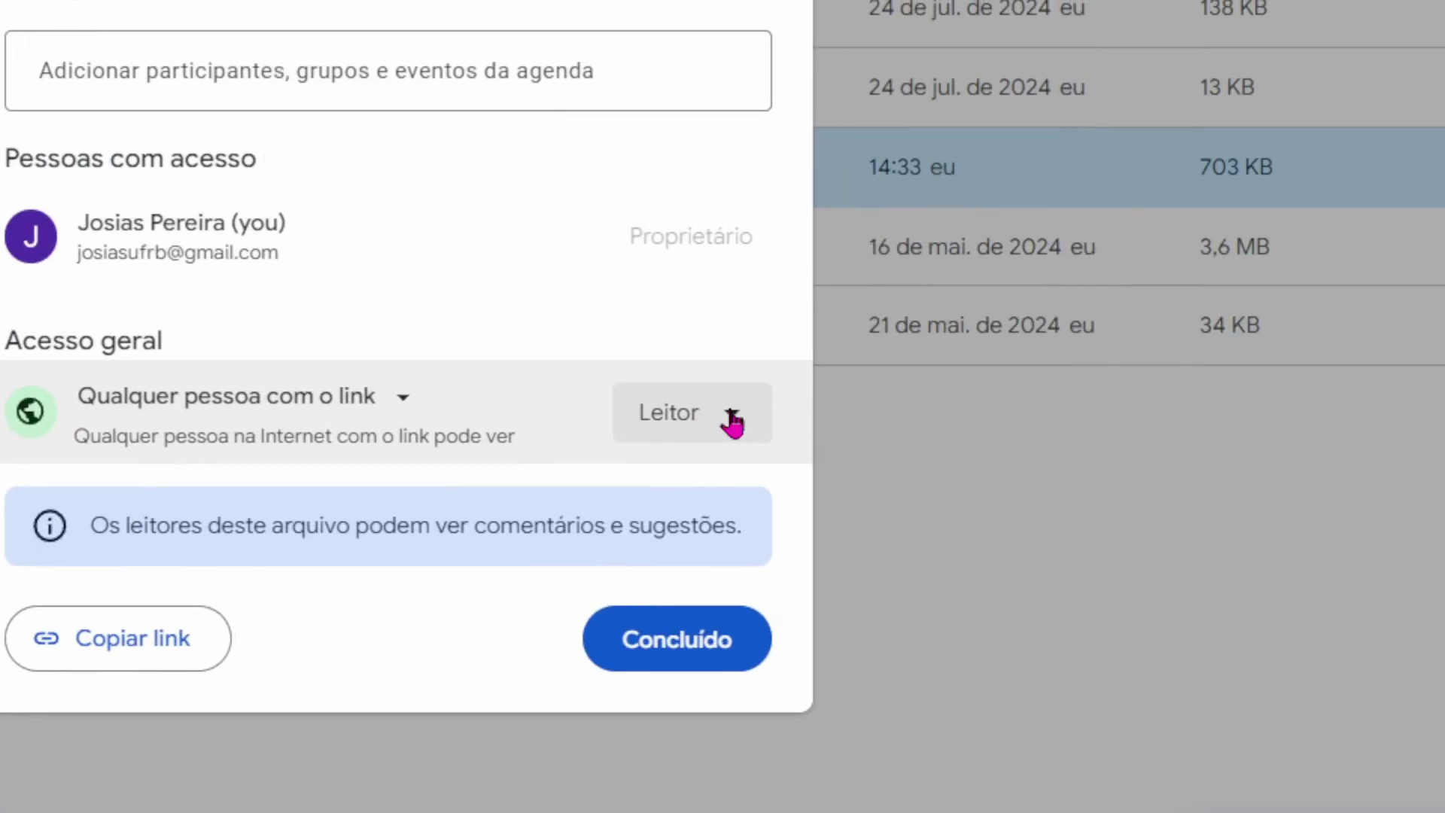
{"action": "left_click", "coordinate": [731, 421]}
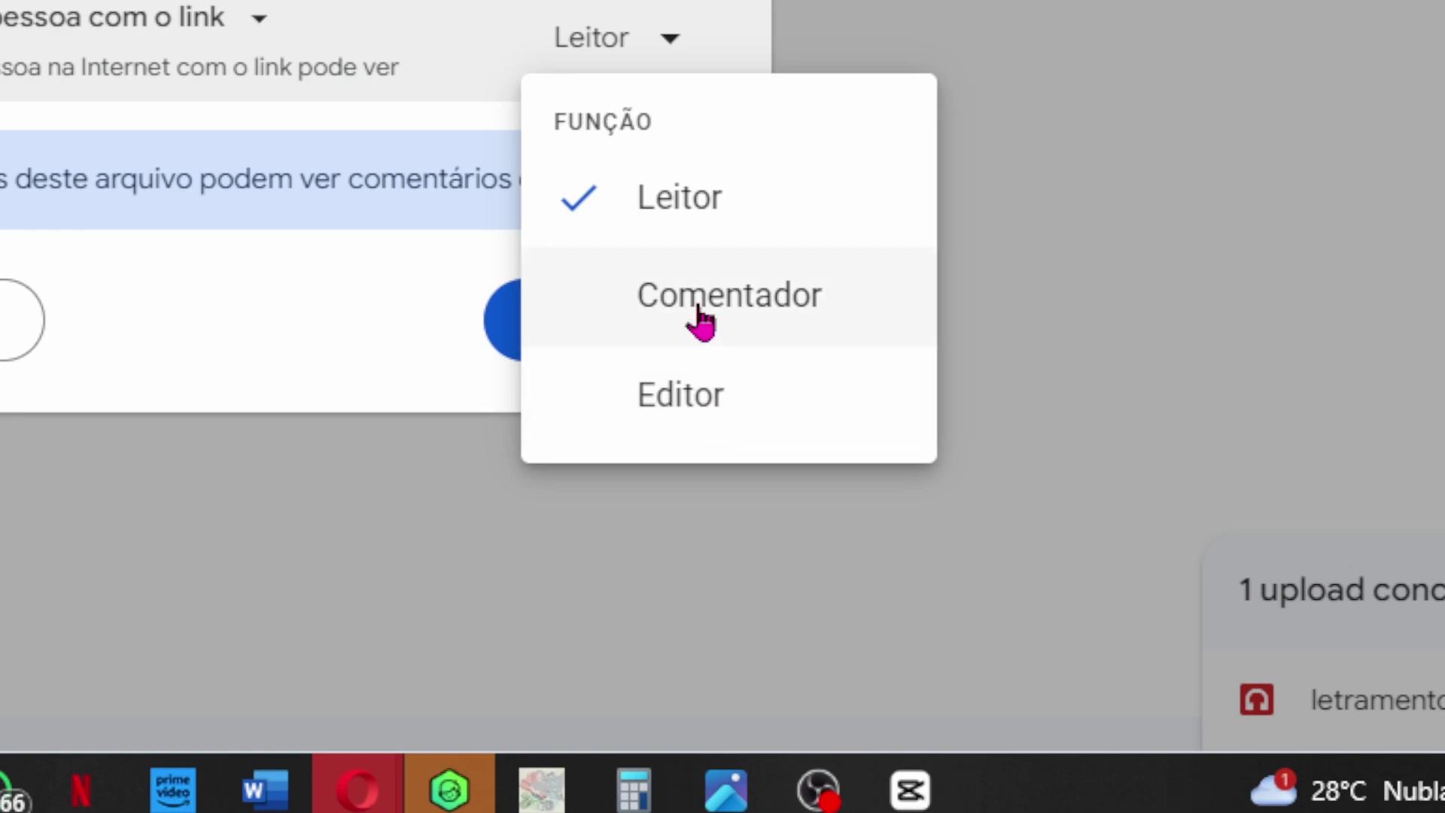
{"action": "left_click", "coordinate": [668, 195]}
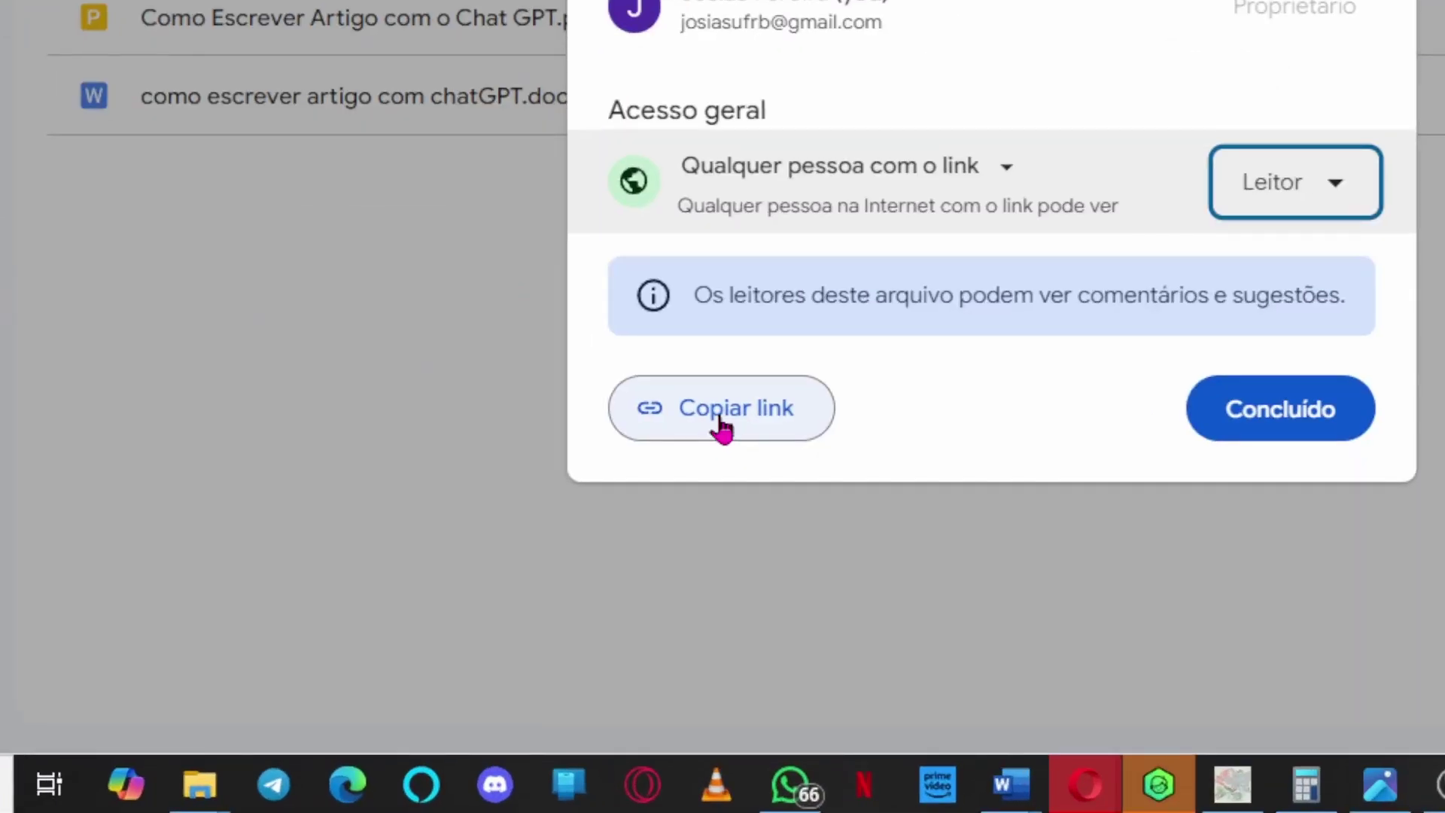
{"action": "left_click", "coordinate": [721, 429]}
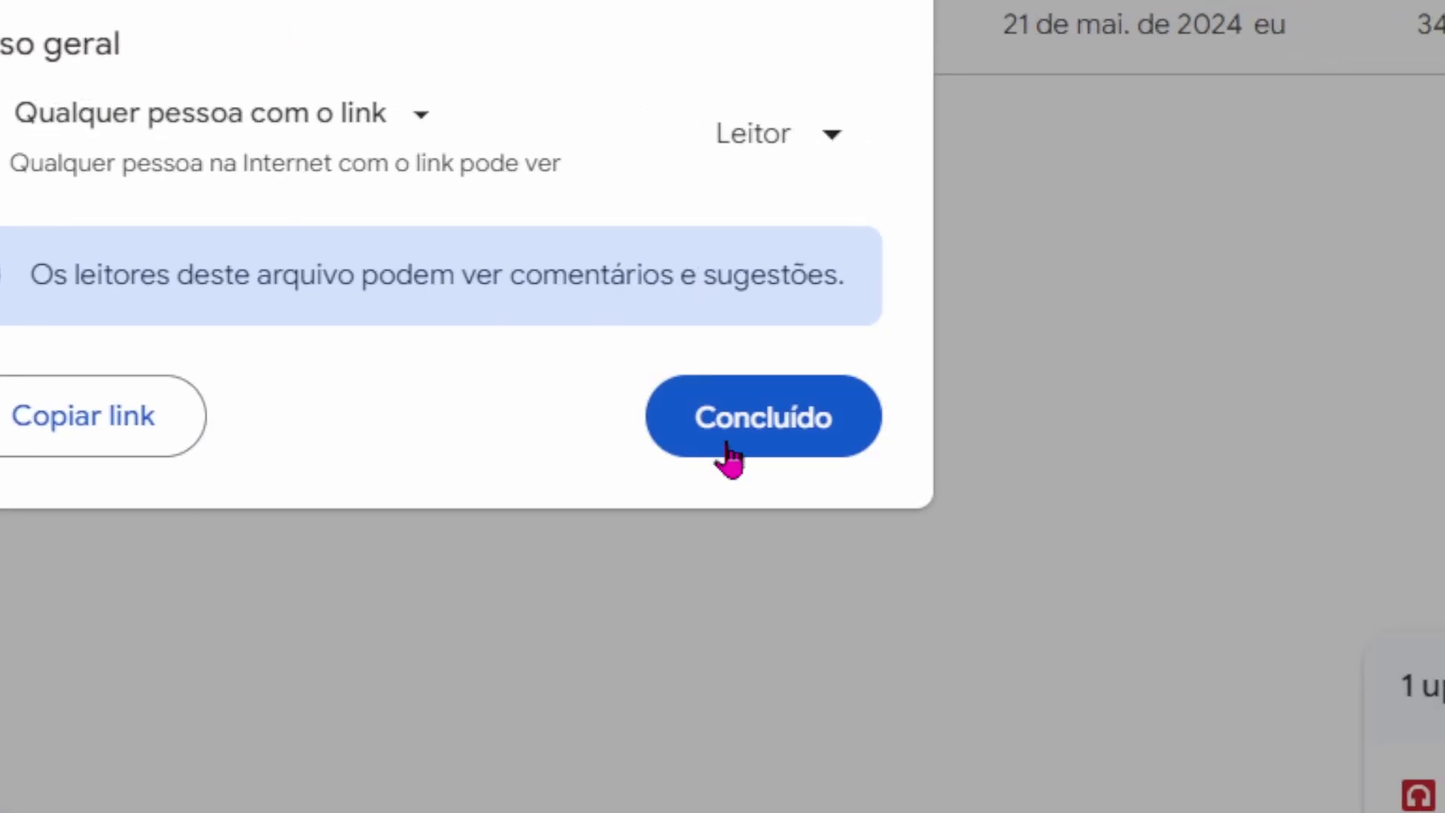
{"action": "left_click", "coordinate": [727, 437]}
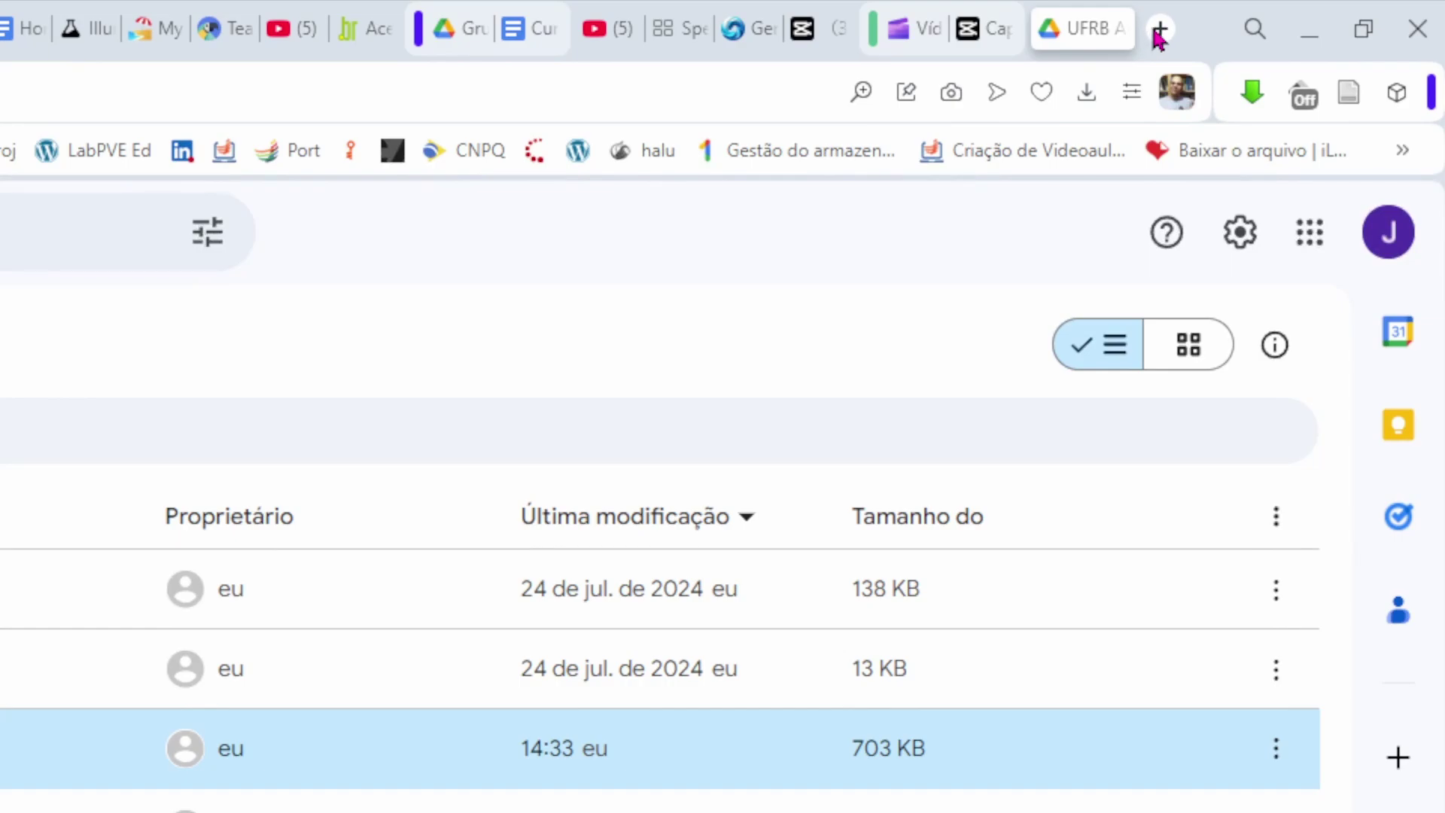
Load the copied Drive sharing link in a new tab and play letramento digital imagetico.MP3.
{"action": "left_click", "coordinate": [1159, 30]}
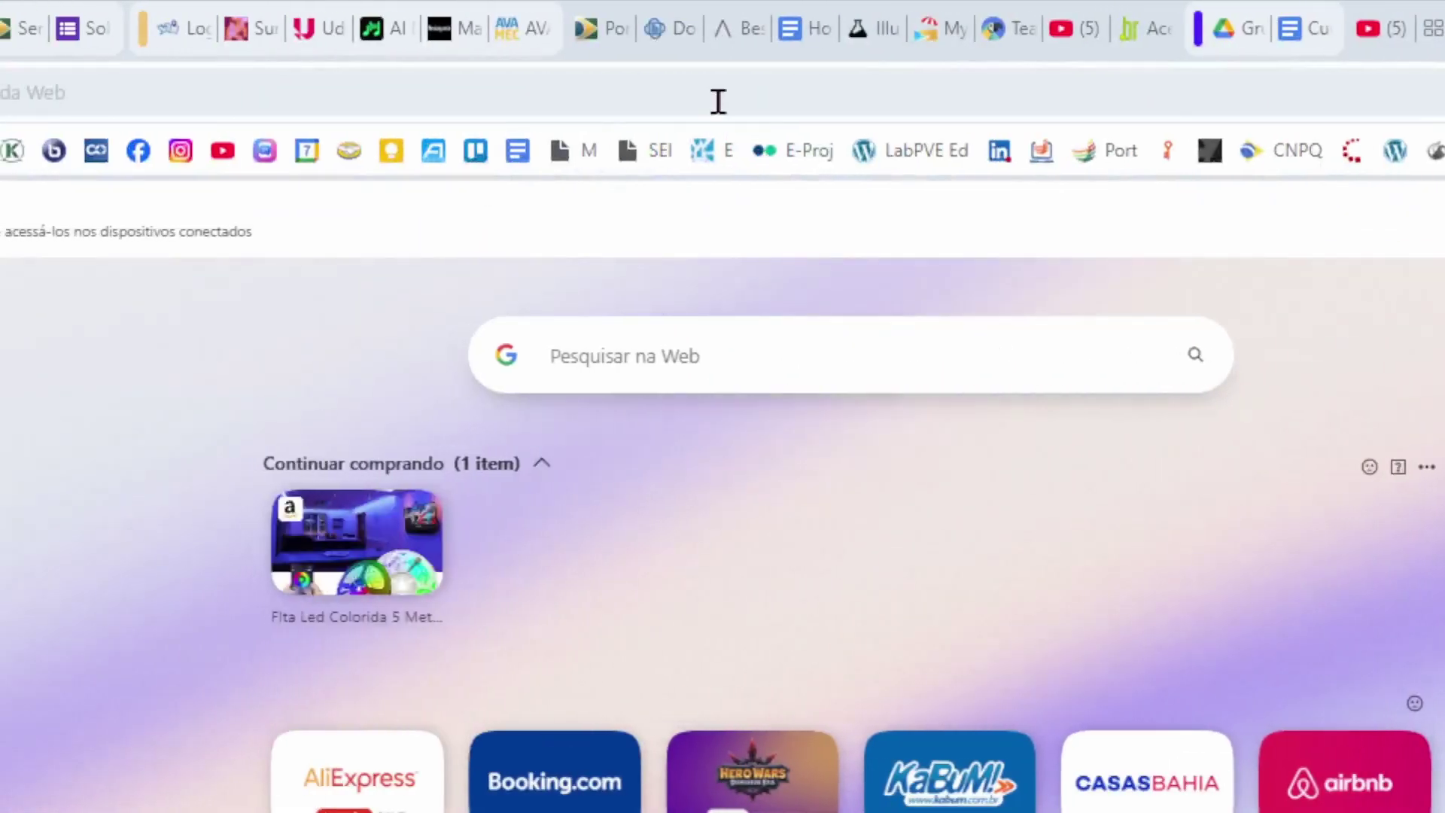
{"action": "key", "text": "ctrl+v"}
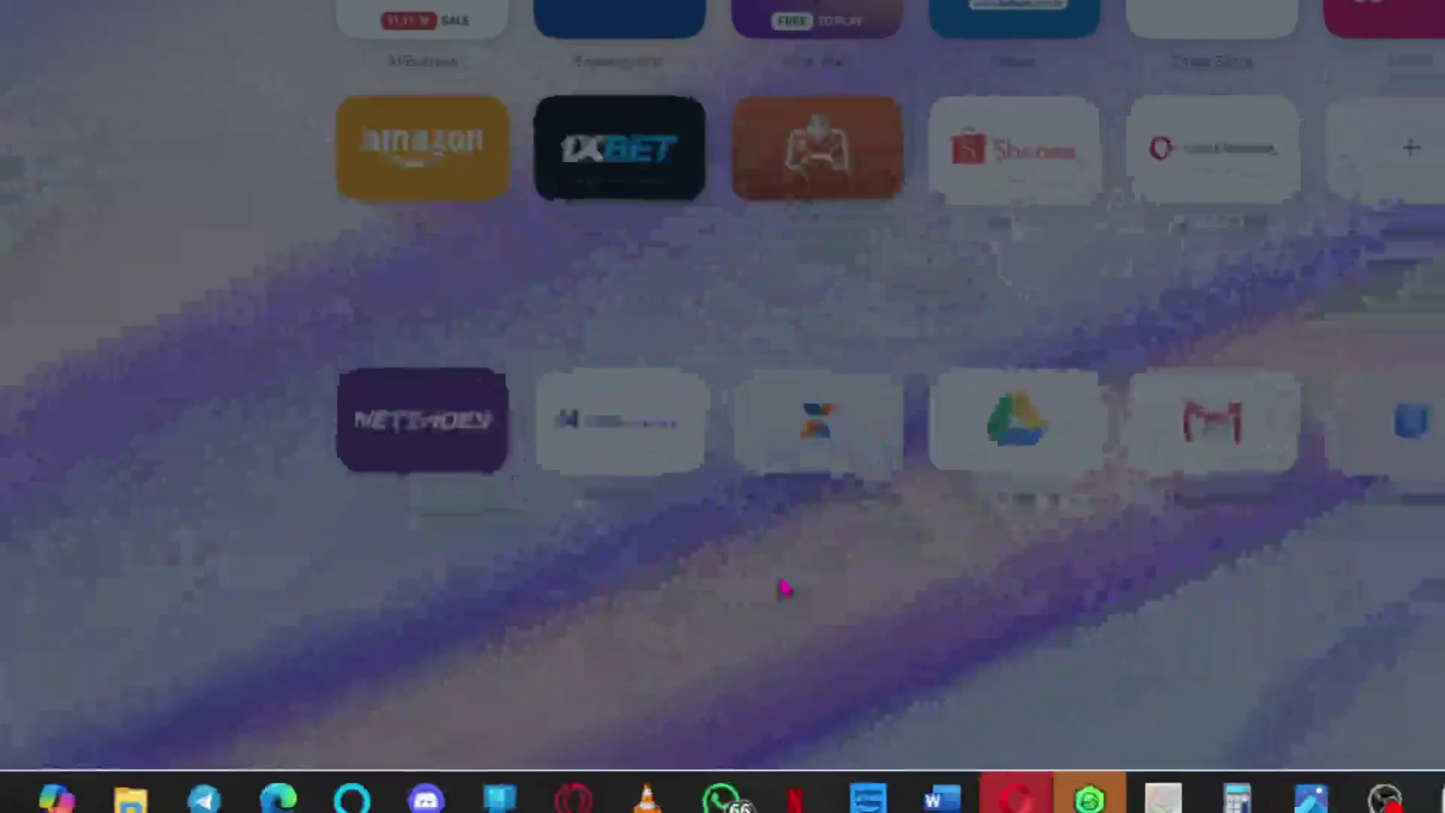
{"action": "key", "text": "Return"}
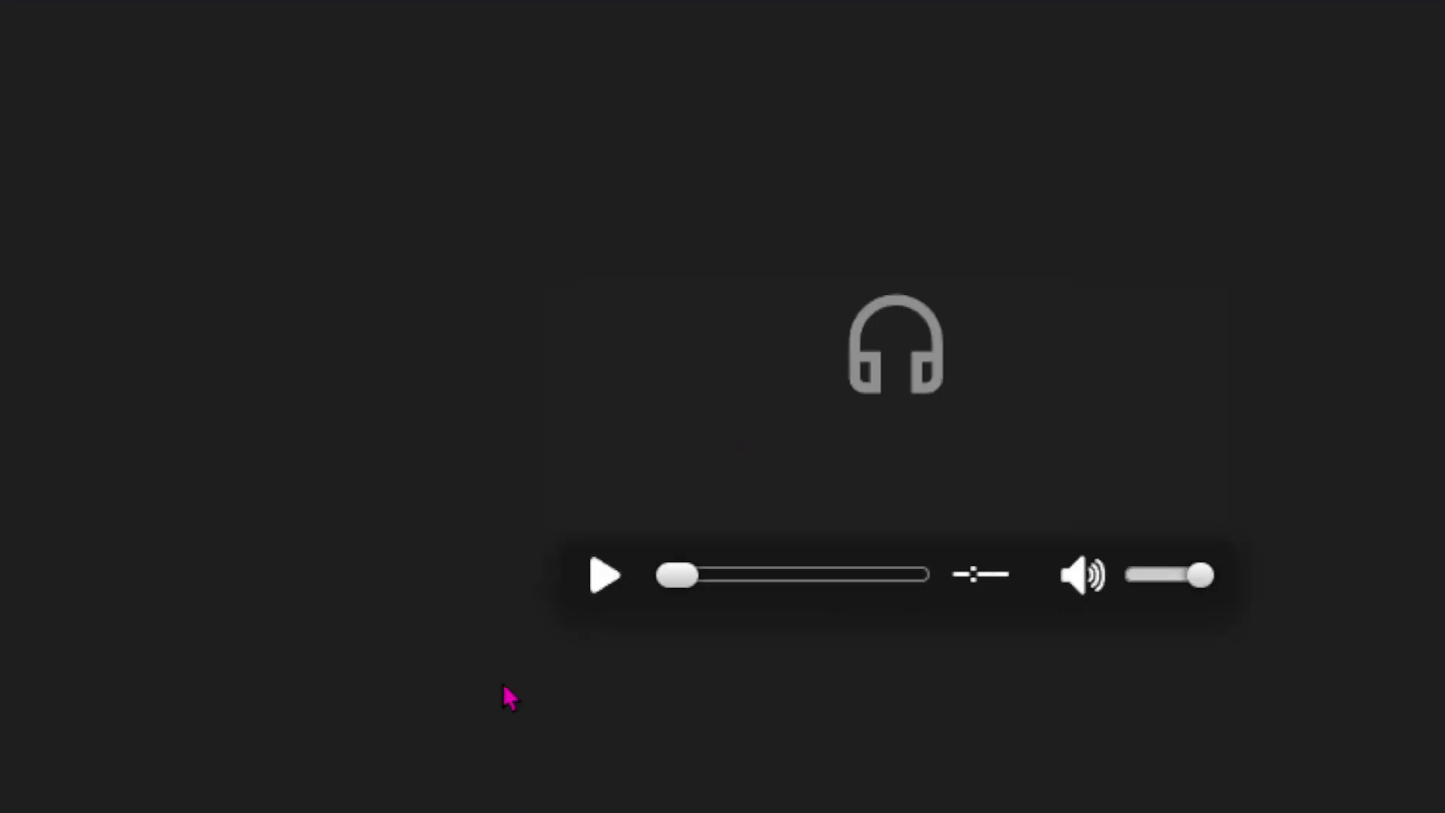
{"action": "left_click", "coordinate": [611, 577]}
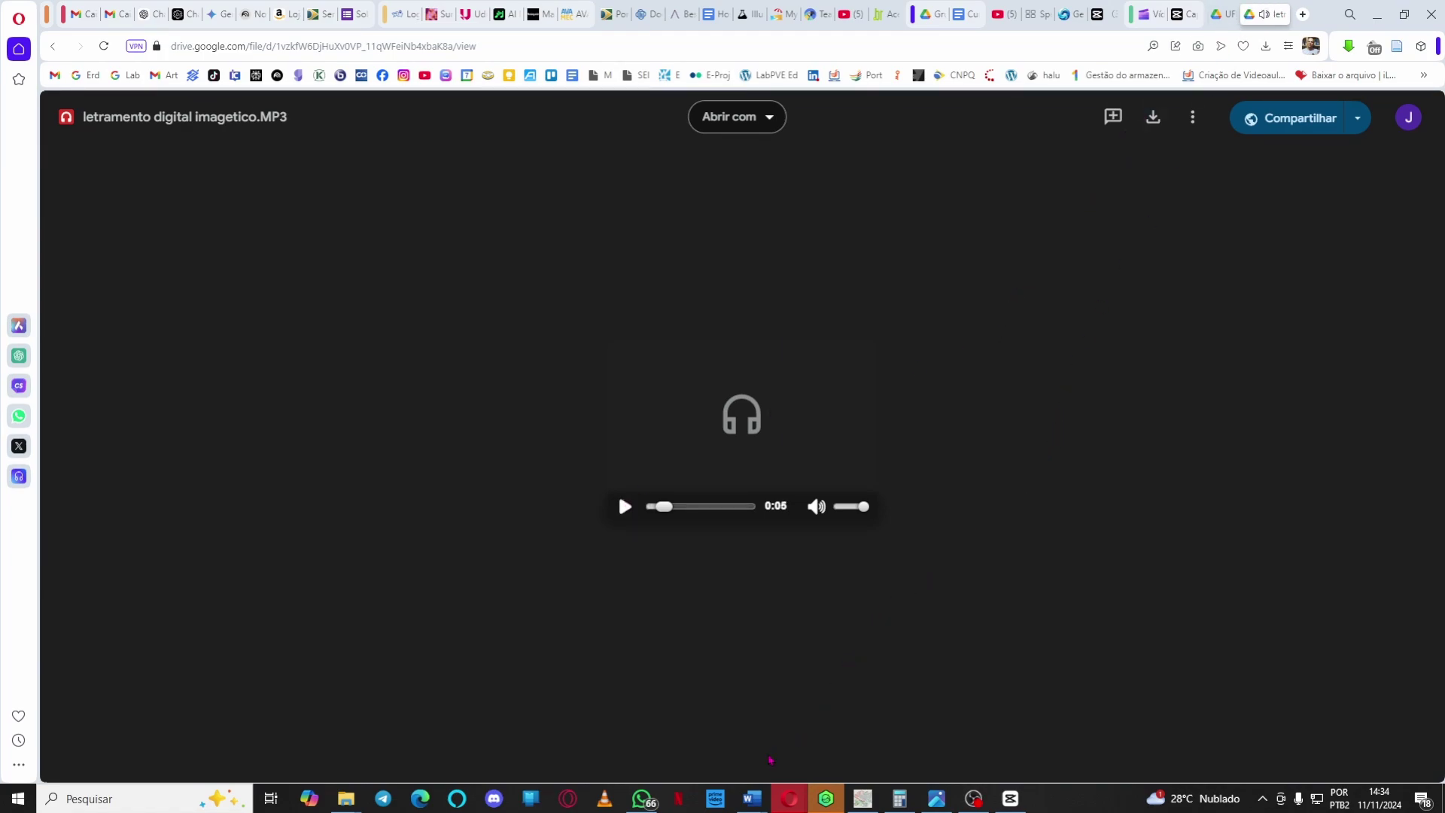
In Documento1, replace the prompt with 'podcas1 - letramento imagetico -' followed by the Drive link as a hyperlink.
{"action": "mouse_move", "coordinate": [758, 802]}
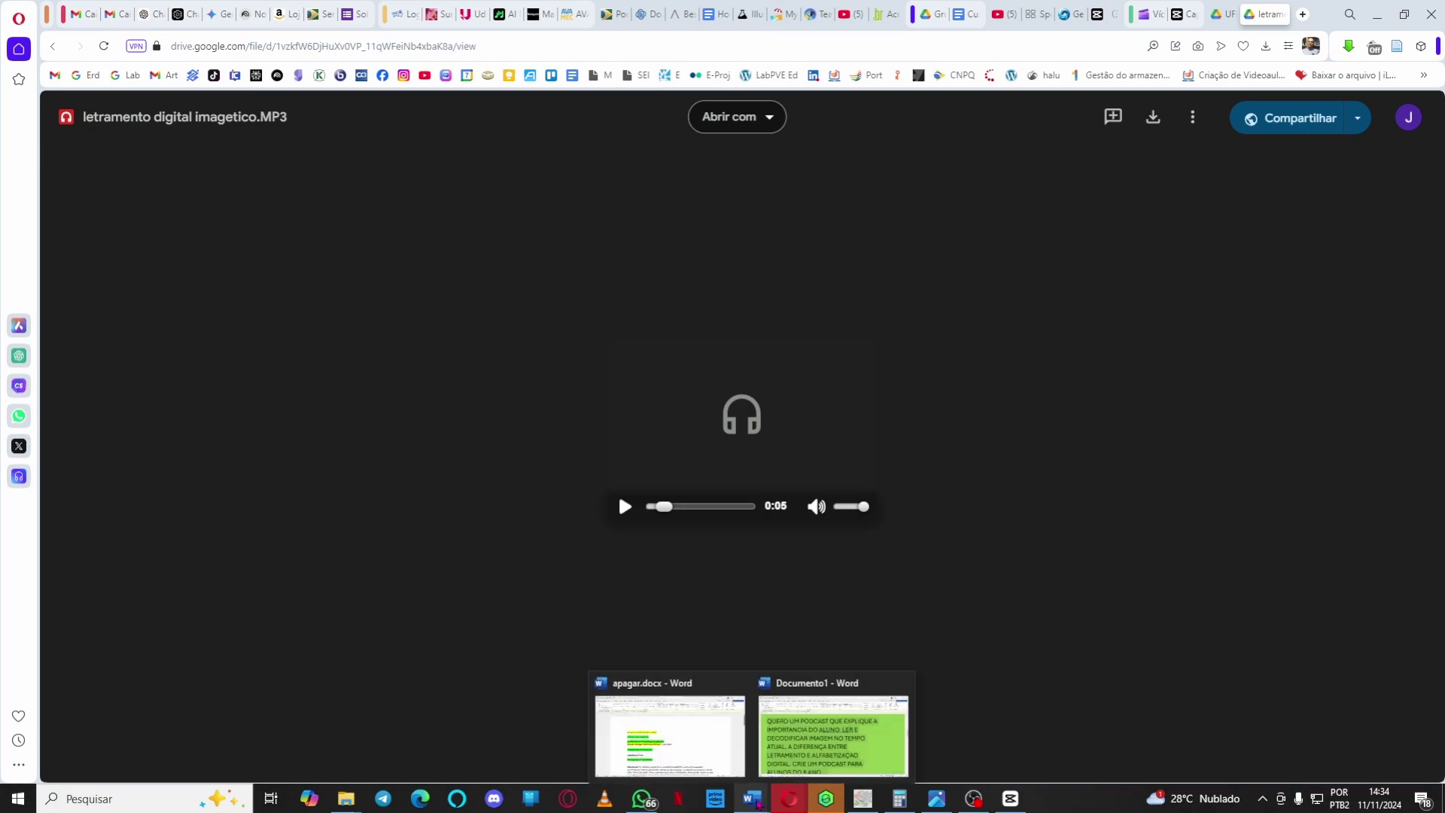
{"action": "left_click", "coordinate": [823, 745]}
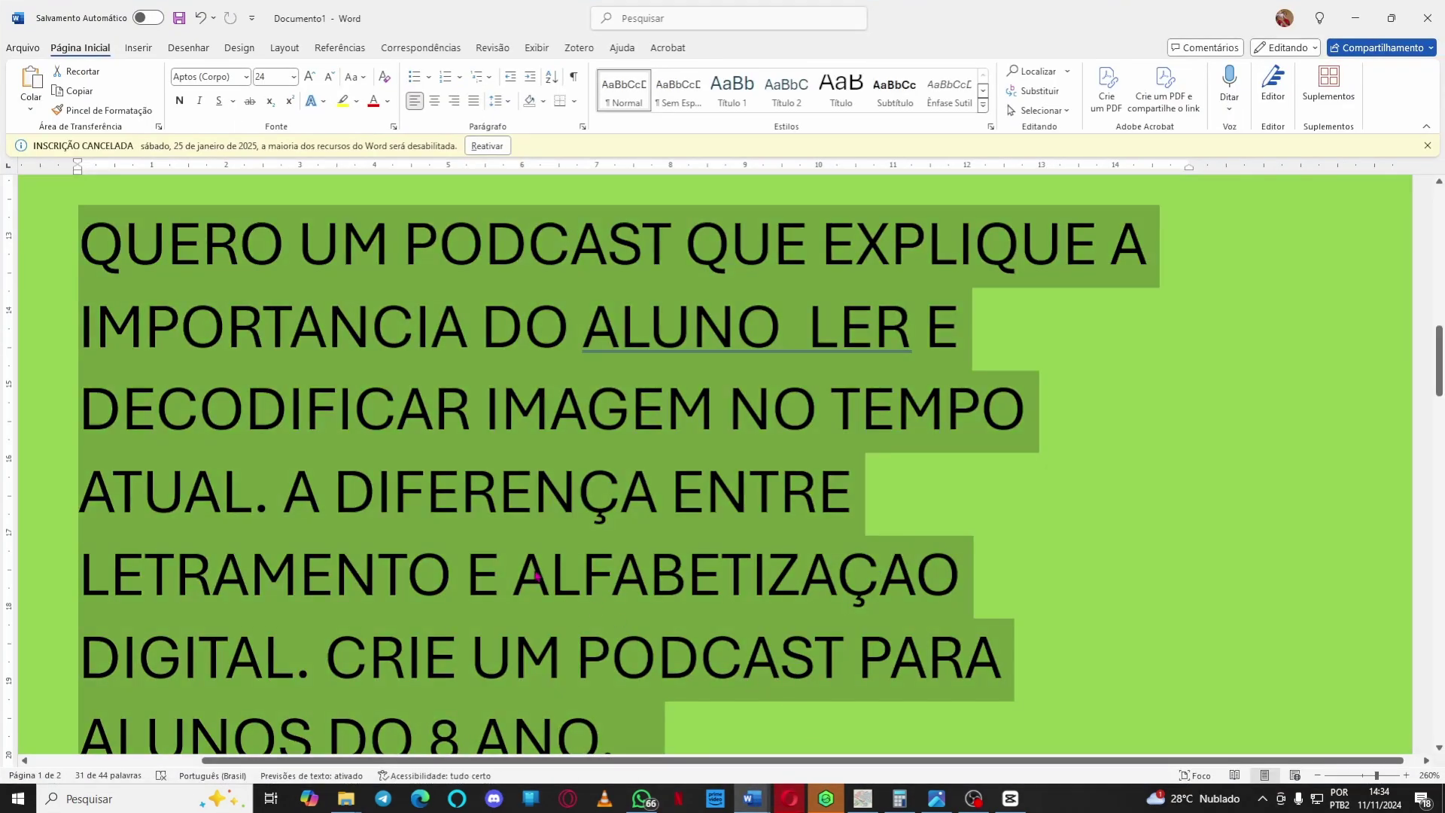
{"action": "key", "text": "Delete"}
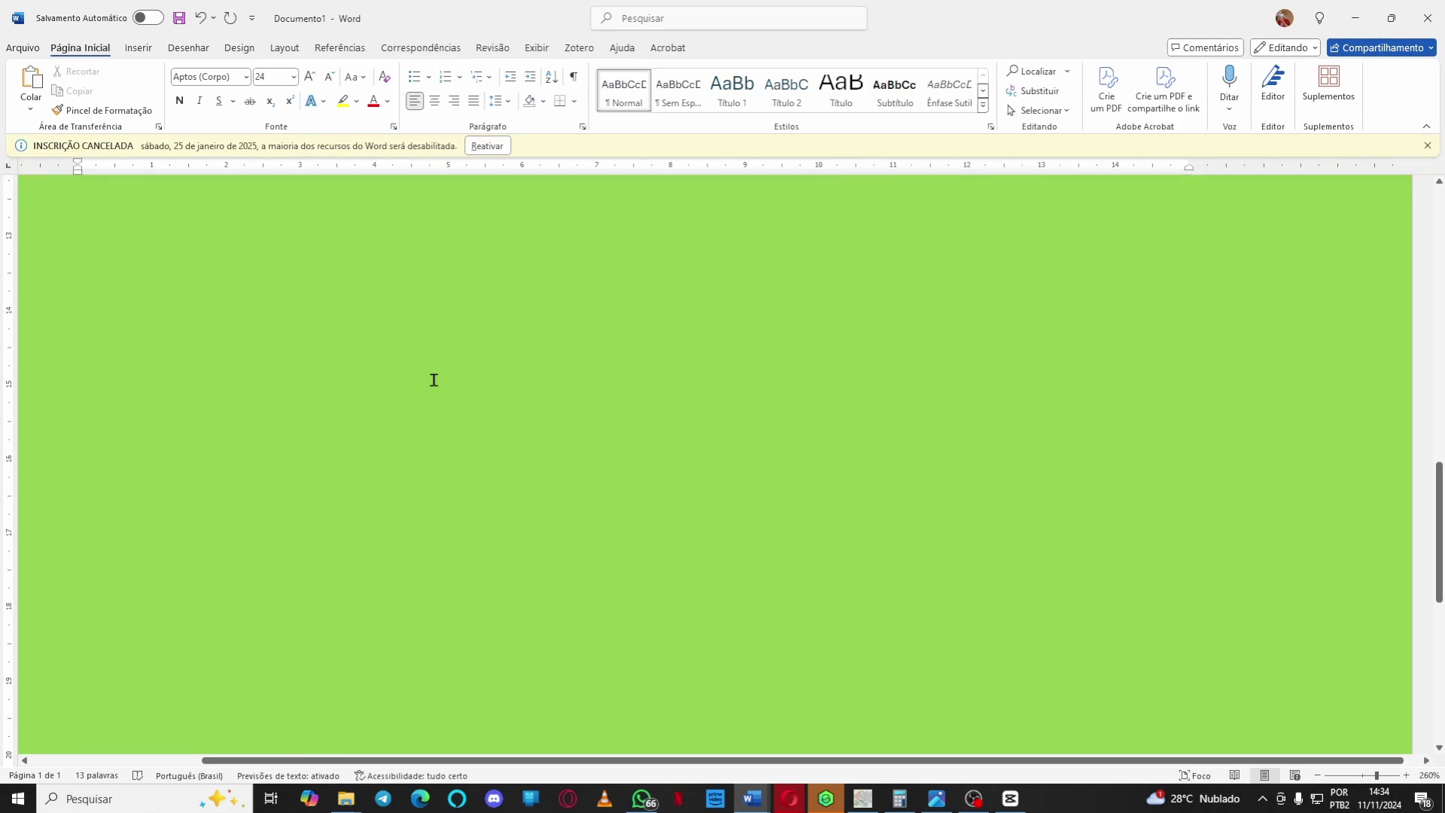
{"action": "type", "text": "podcas"}
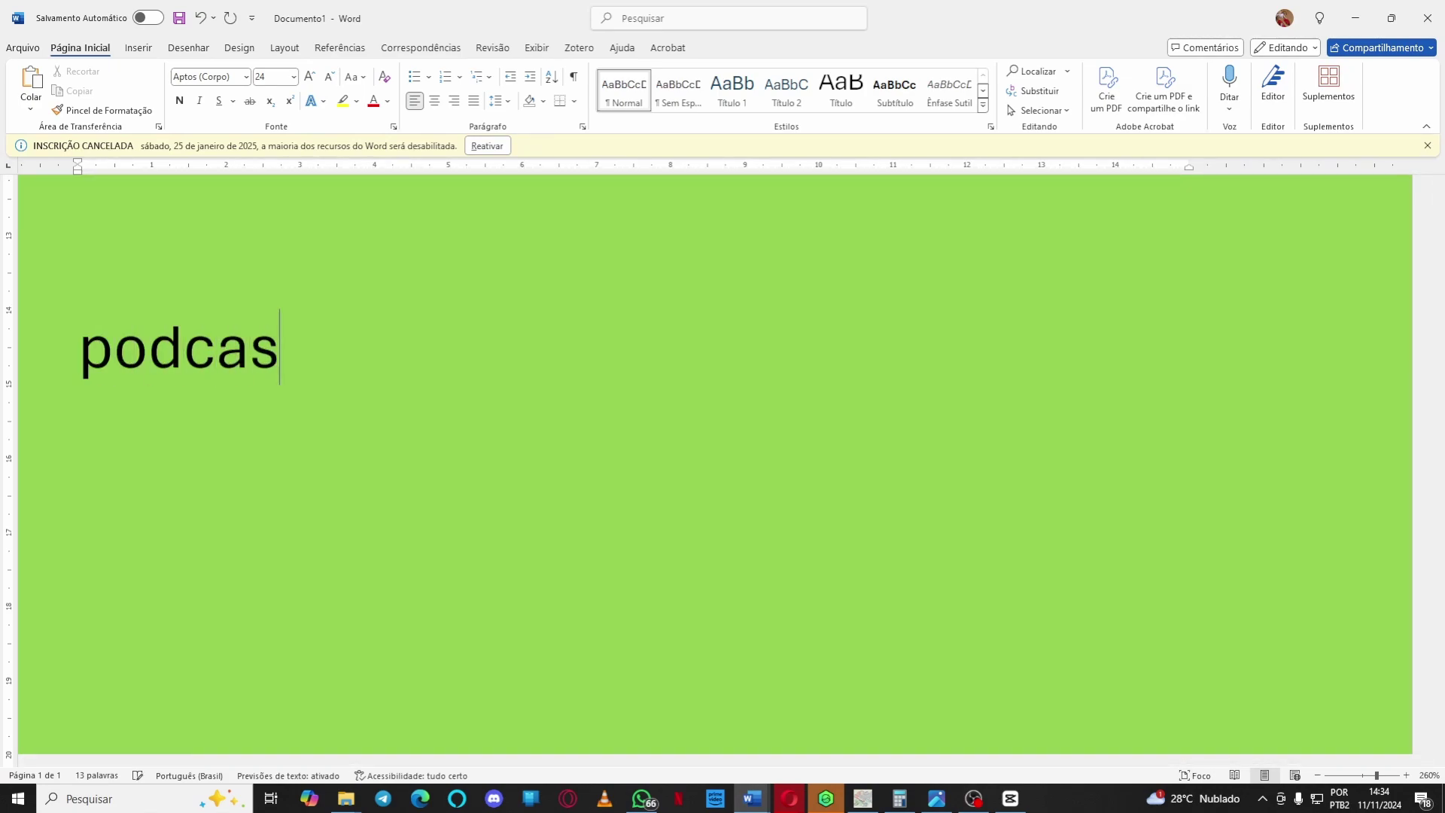
{"action": "type", "text": "1 - letram"}
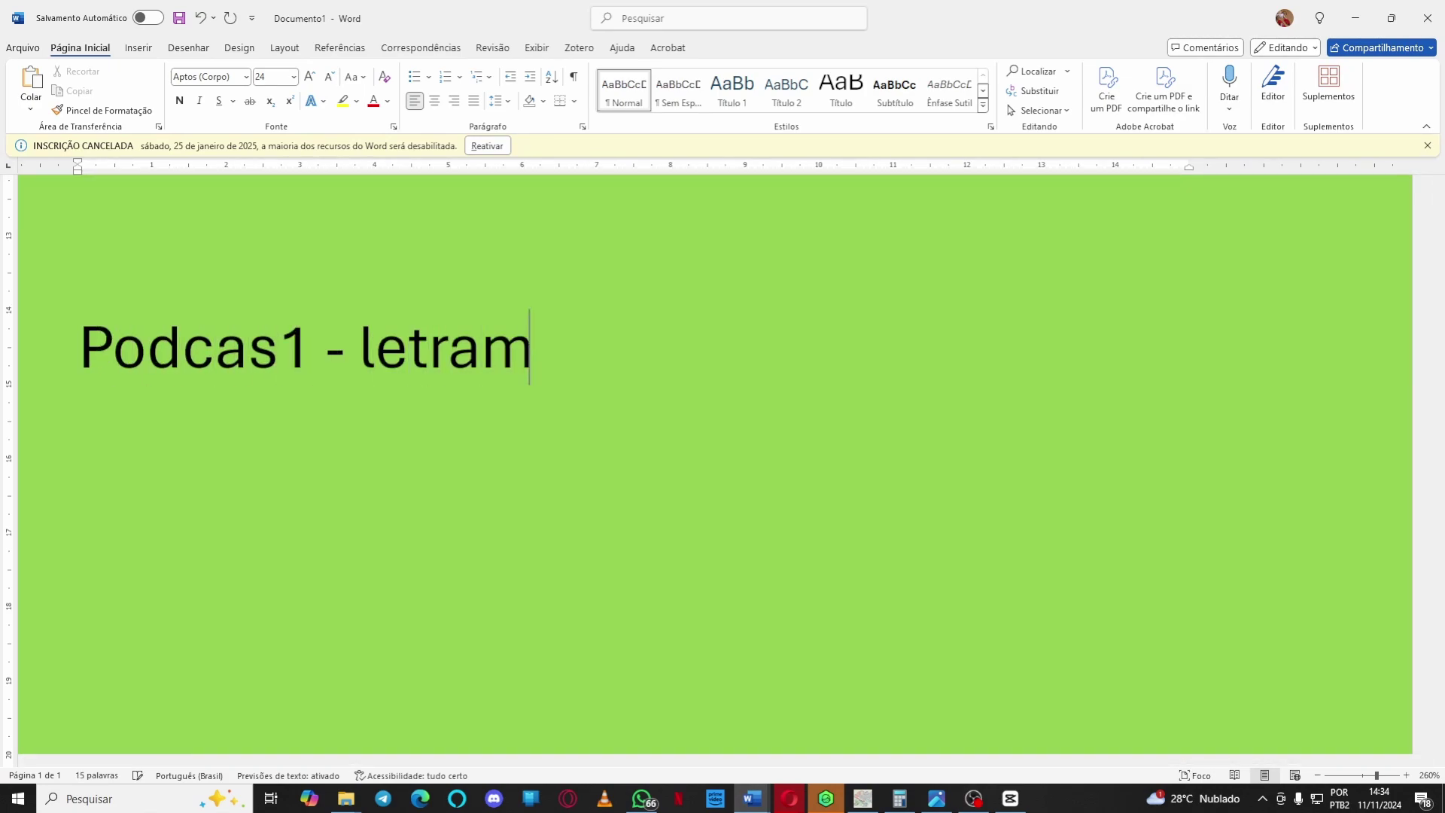
{"action": "type", "text": "ento imagetico"}
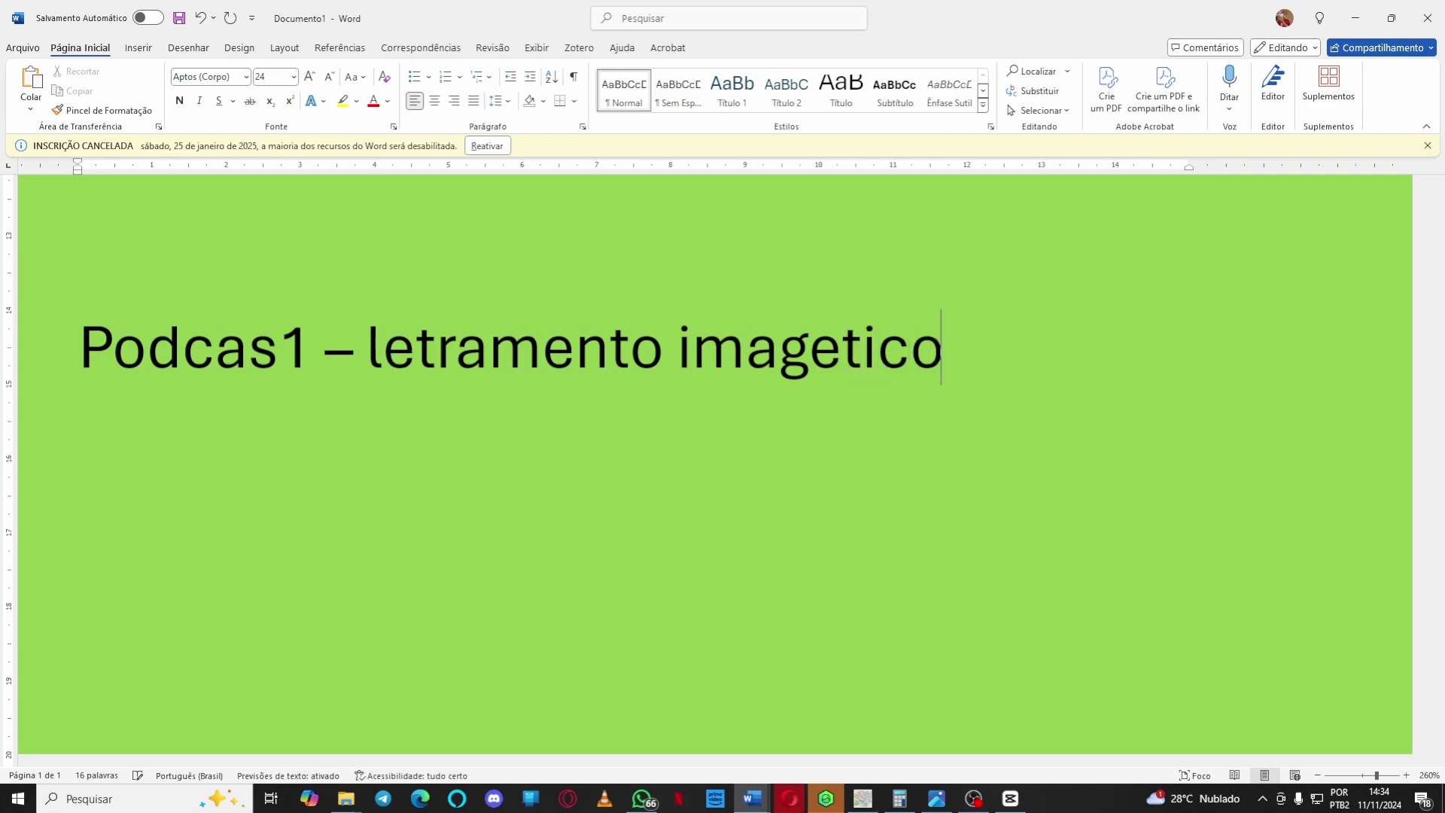
{"action": "key", "text": "BackSpace"}
{"action": "key", "text": "BackSpace"}
{"action": "key", "text": "BackSpace"}
{"action": "key", "text": "BackSpace"}
{"action": "key", "text": "BackSpace"}
{"action": "type", "text": "ético -"}
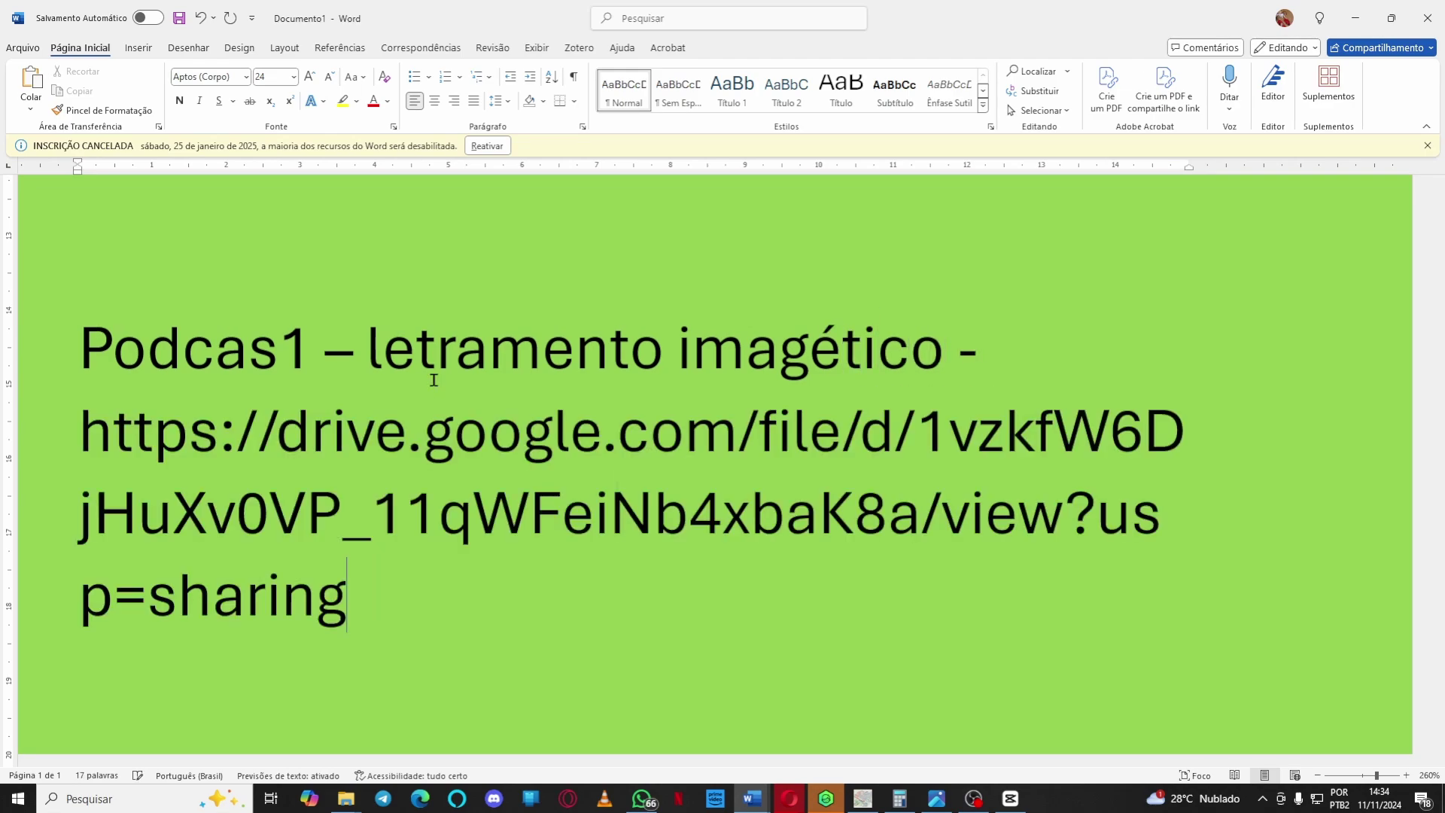
{"action": "key", "text": "Return"}
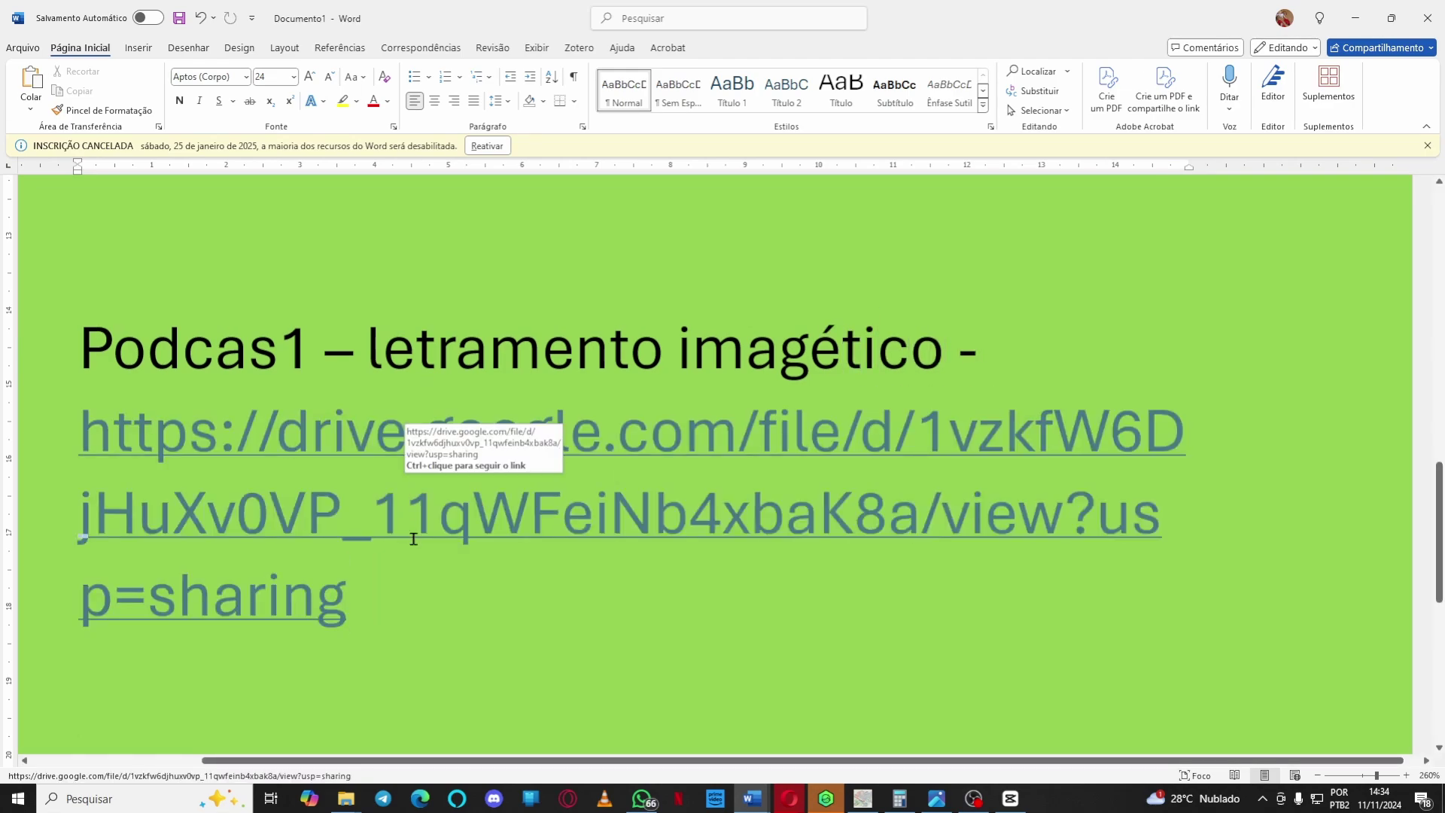